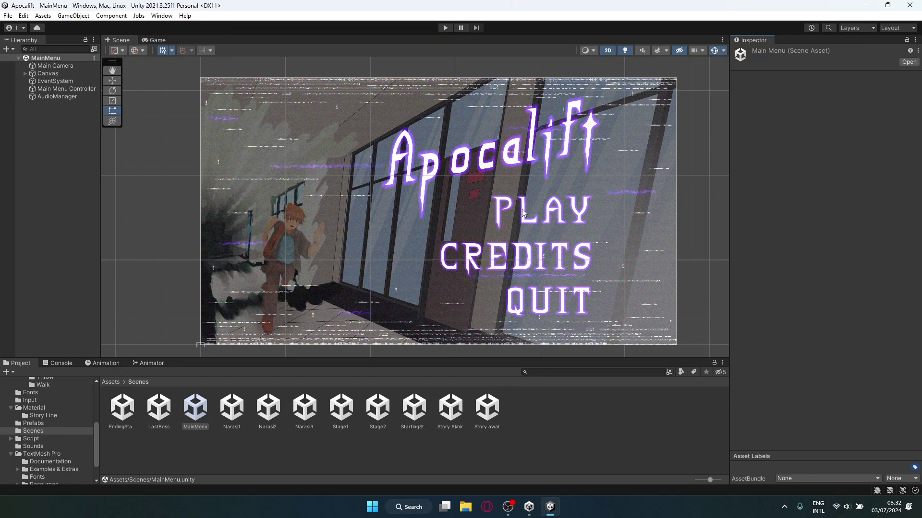
click(111, 70)
drag(367, 135, 328, 135)
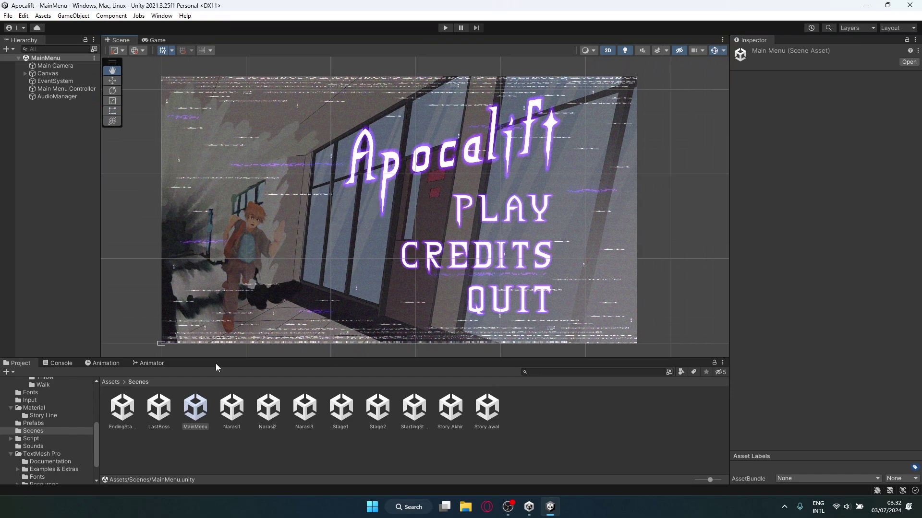
drag(357, 231, 337, 221)
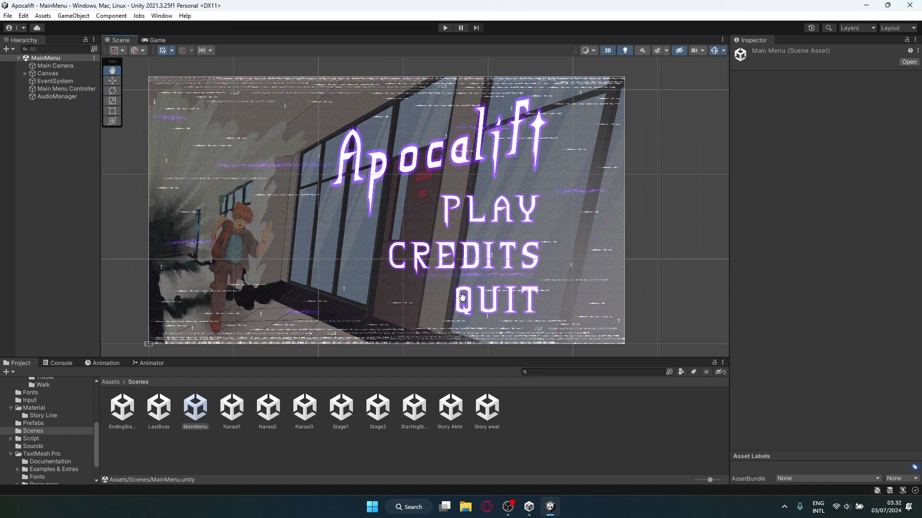
drag(417, 290, 450, 292)
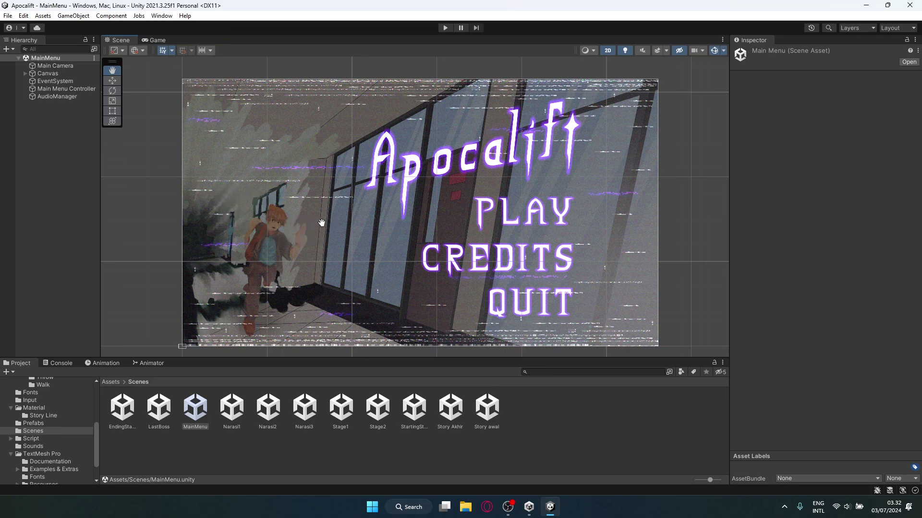
Expand the Canvas down to the Main Menu's Button group and inspect the Play and Credits text buttons.
click(62, 75)
click(24, 73)
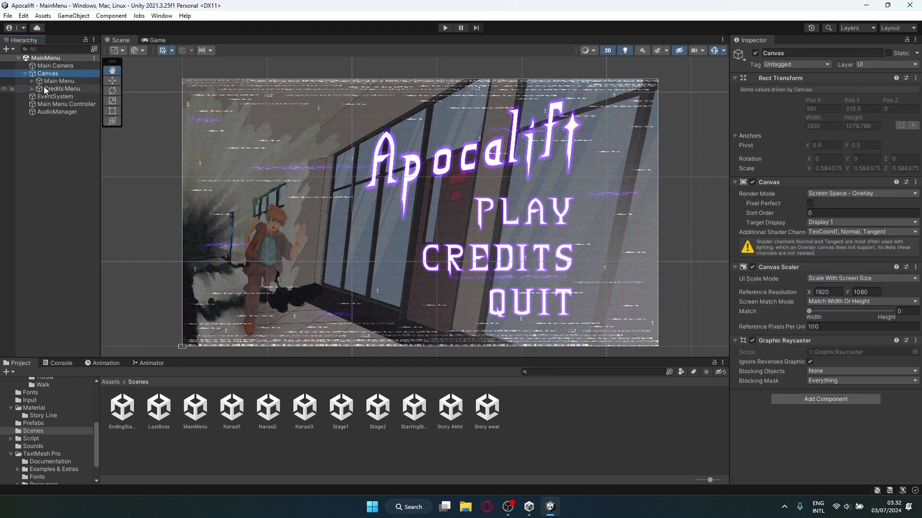
click(48, 84)
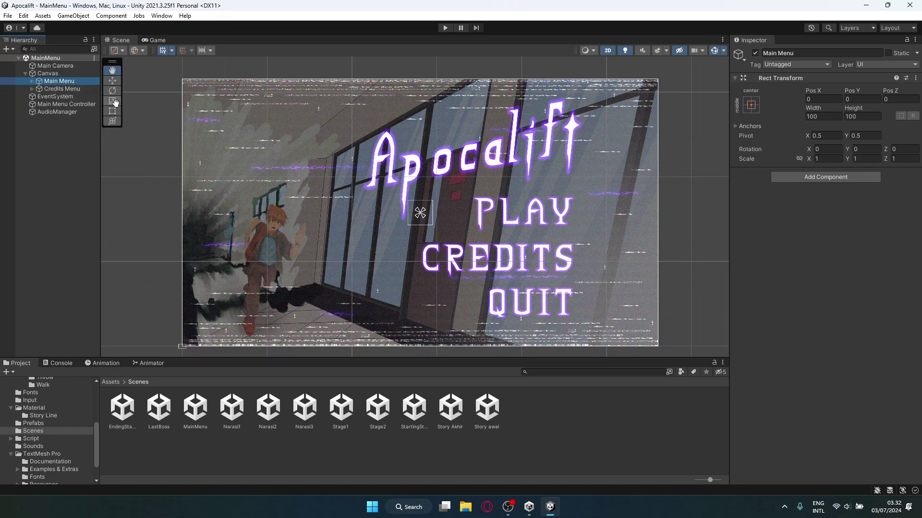
click(33, 80)
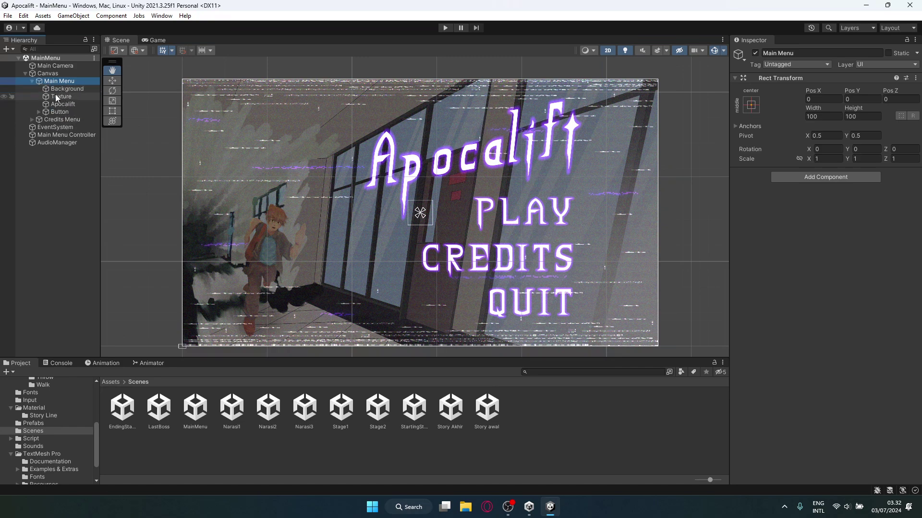
click(38, 111)
click(63, 119)
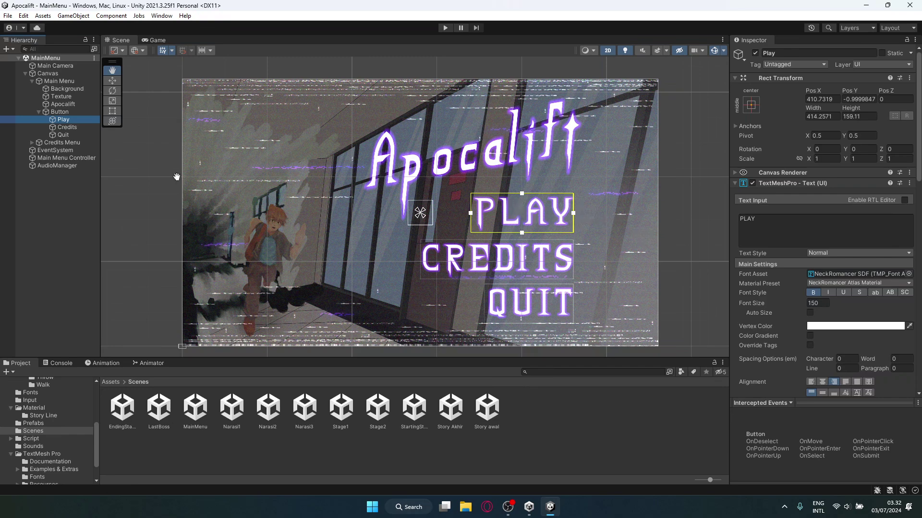
click(70, 128)
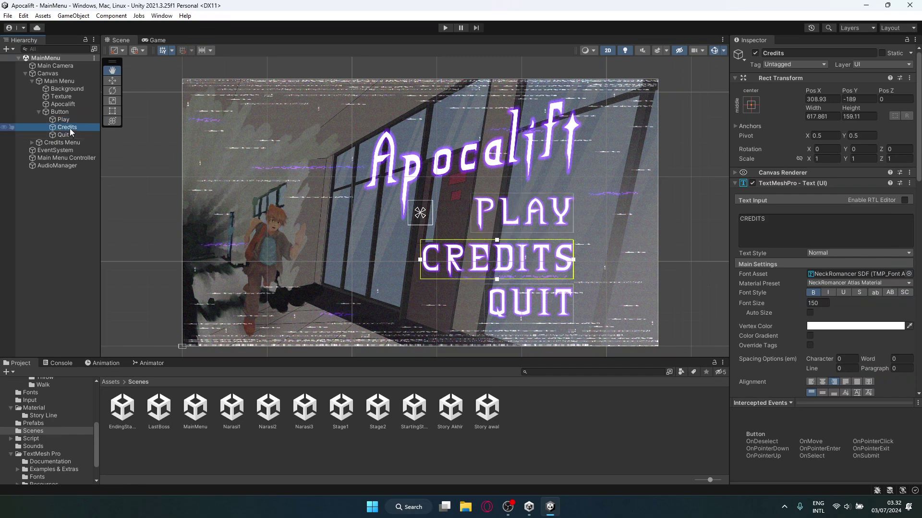
Preview the Credits Menu by setting its Canvas Group alpha to 1, and return the alpha to 0.
click(79, 142)
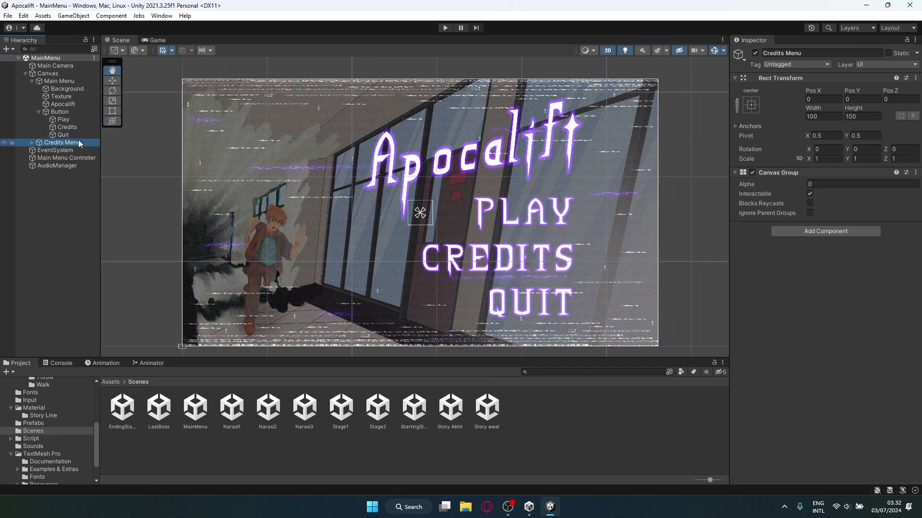
click(31, 143)
click(822, 184)
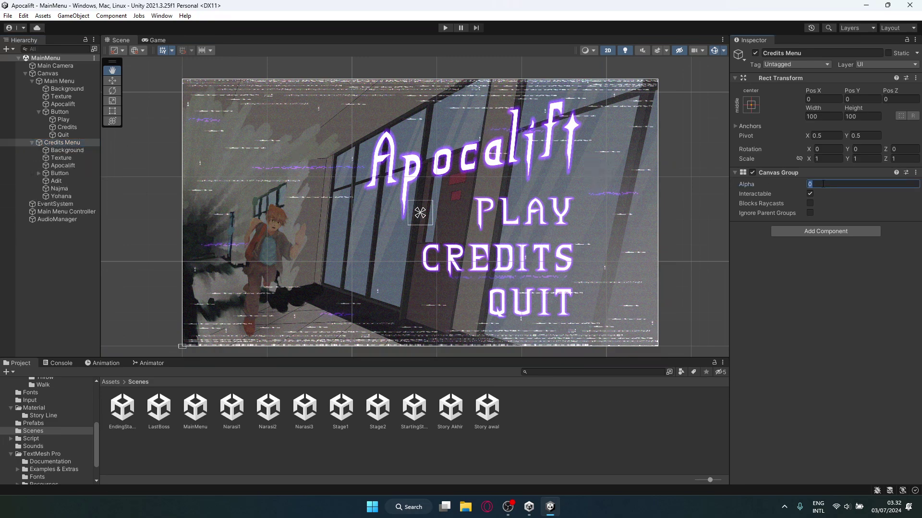
text(1)
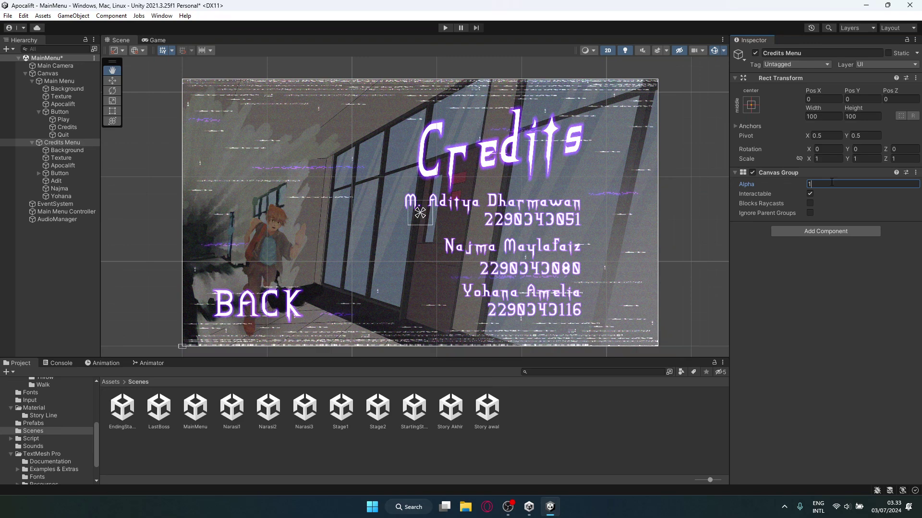
key(BackSpace)
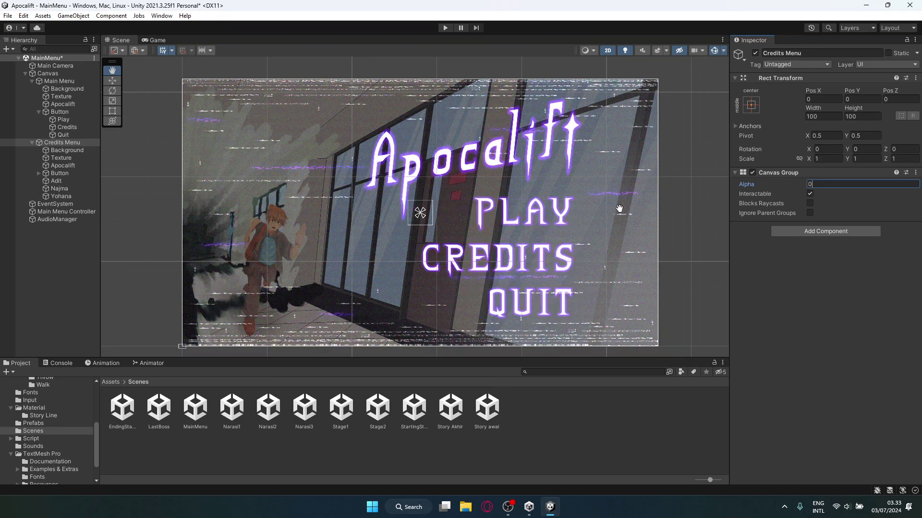
Examine the Quit and Credits buttons, the Credits Menu's Canvas Group, and the Main Menu Controller's Credits Panel reference.
click(56, 135)
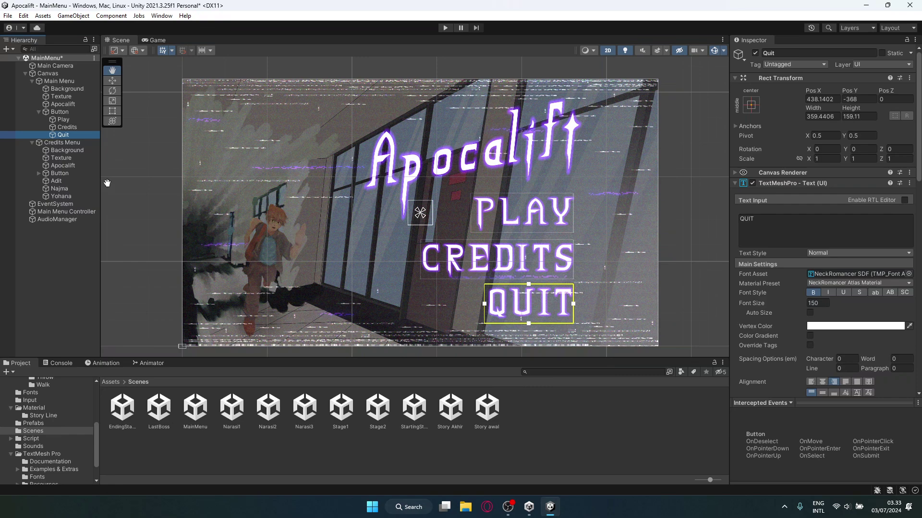
click(62, 212)
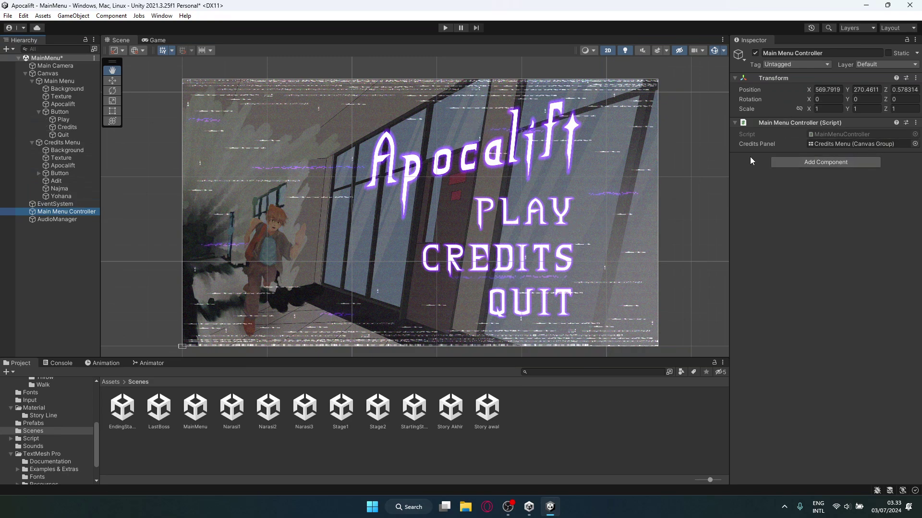
click(56, 128)
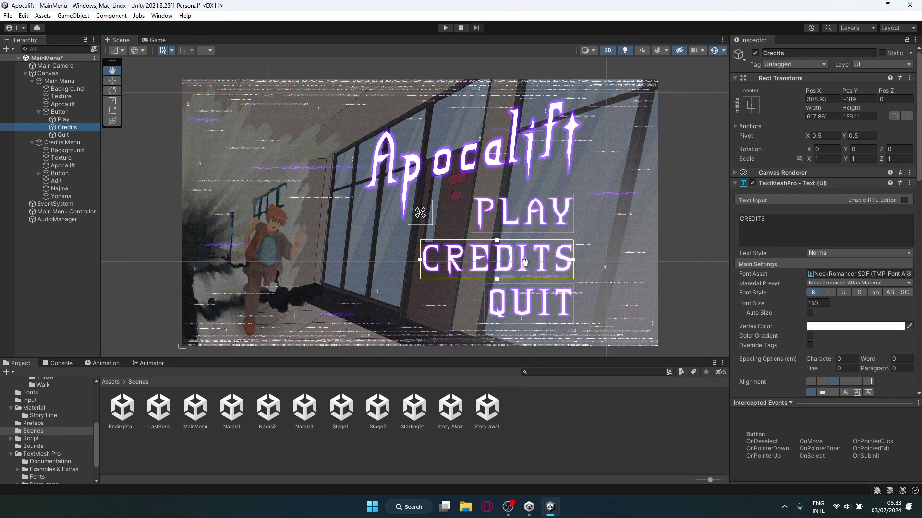
click(71, 144)
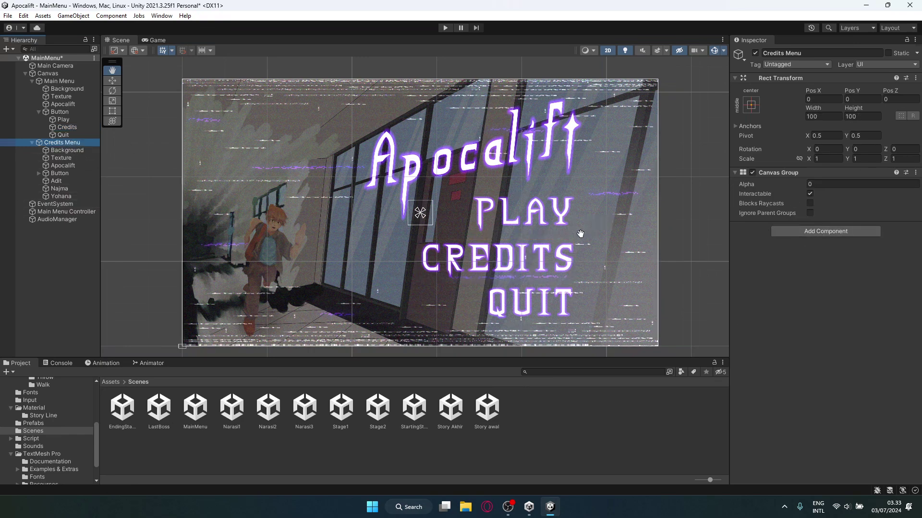
click(826, 191)
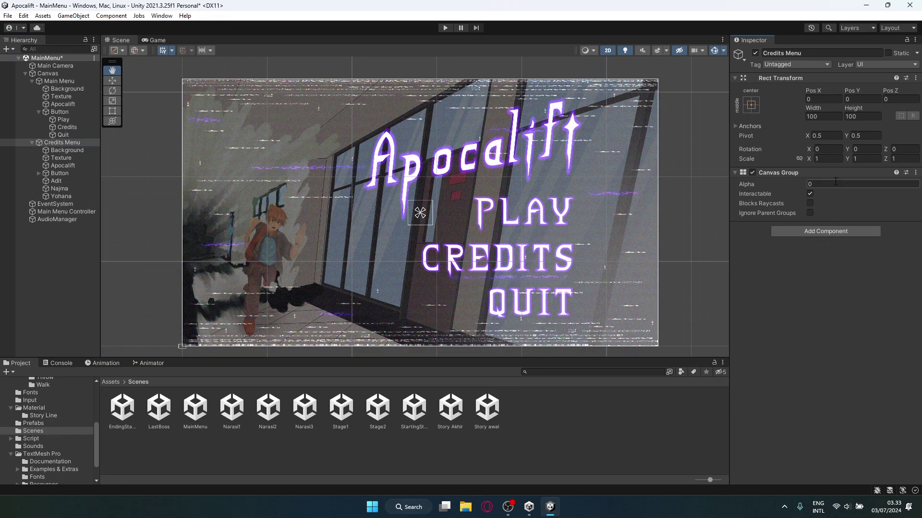
click(63, 210)
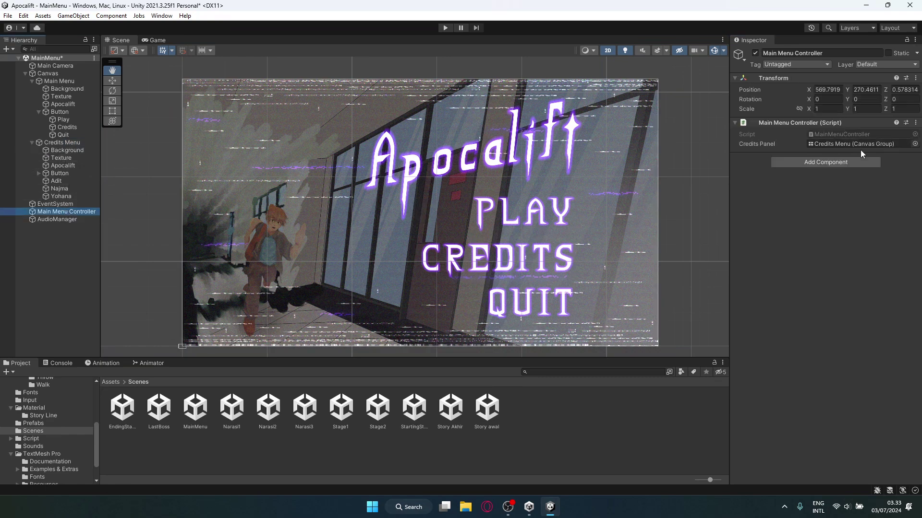
Inspect the Play button's On Click event and the AudioManager's list of clips.
click(68, 120)
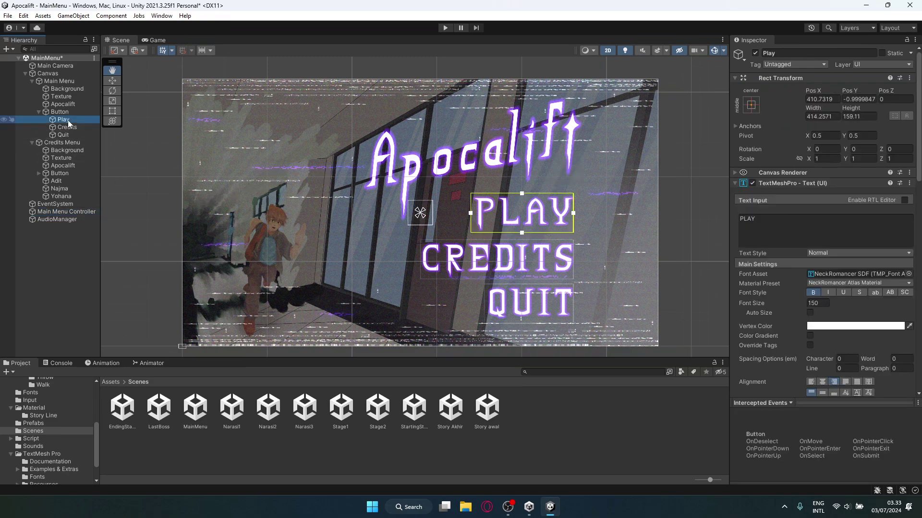
scroll(777, 258, down, 8)
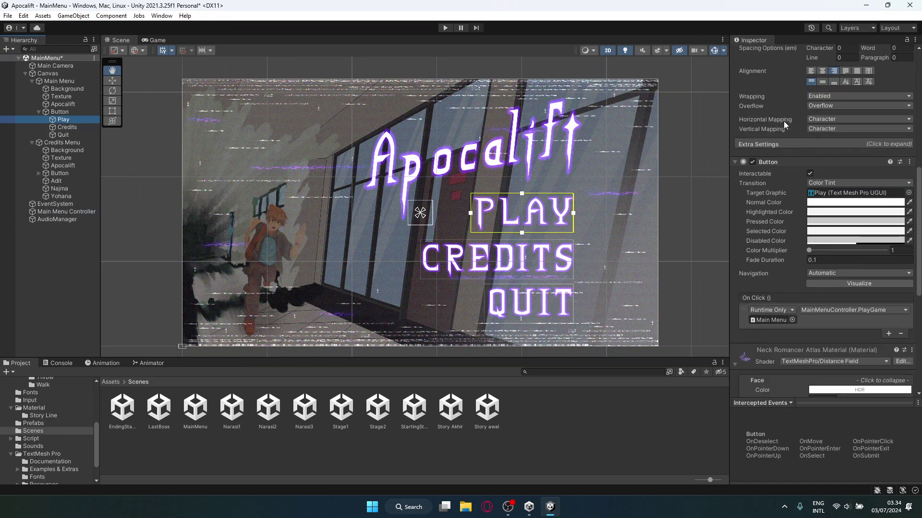
scroll(792, 297, down, 3)
scroll(790, 231, up, 1)
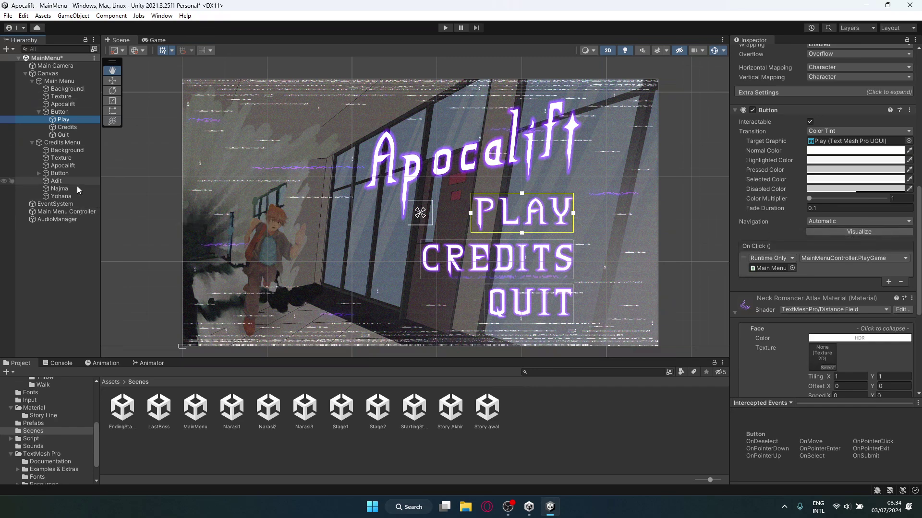
click(66, 219)
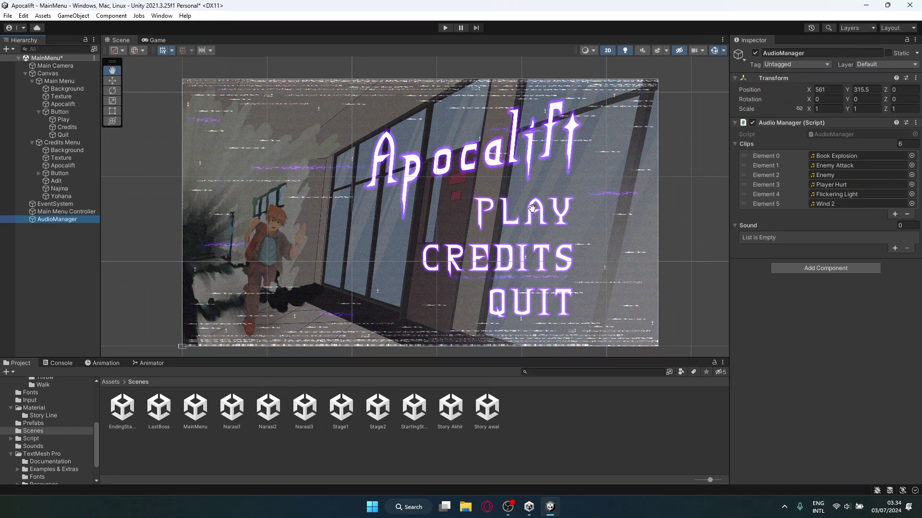
Open the Story awal scene, saving the changes made in the MainMenu scene.
double_click(490, 414)
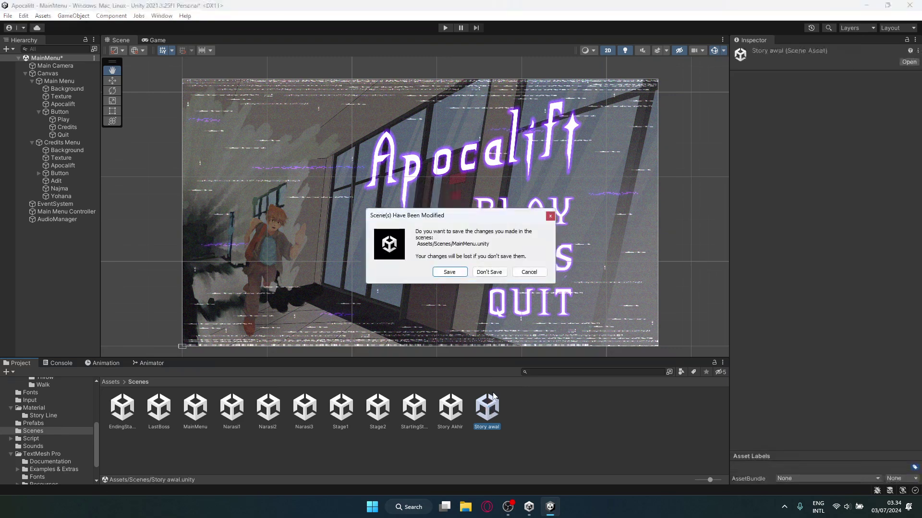
click(450, 278)
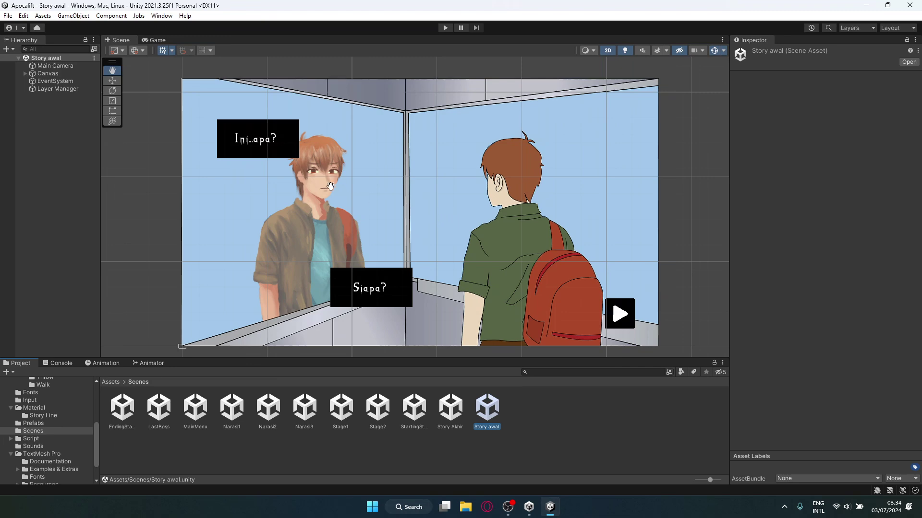
Examine the Story awal elevator panel, expand its Canvas and inspect the Satu object.
scroll(375, 169, up, 1)
scroll(375, 171, down, 2)
scroll(383, 178, up, 1)
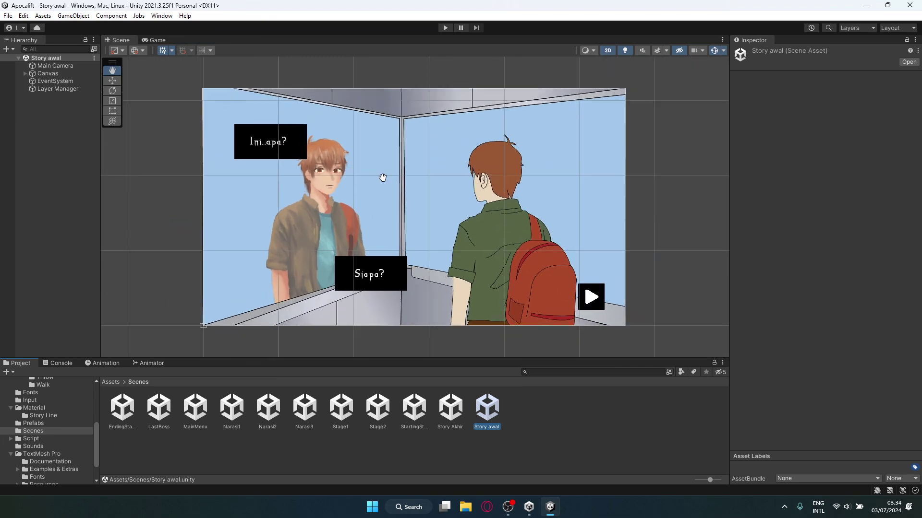
scroll(383, 178, up, 1)
drag(382, 188, 407, 193)
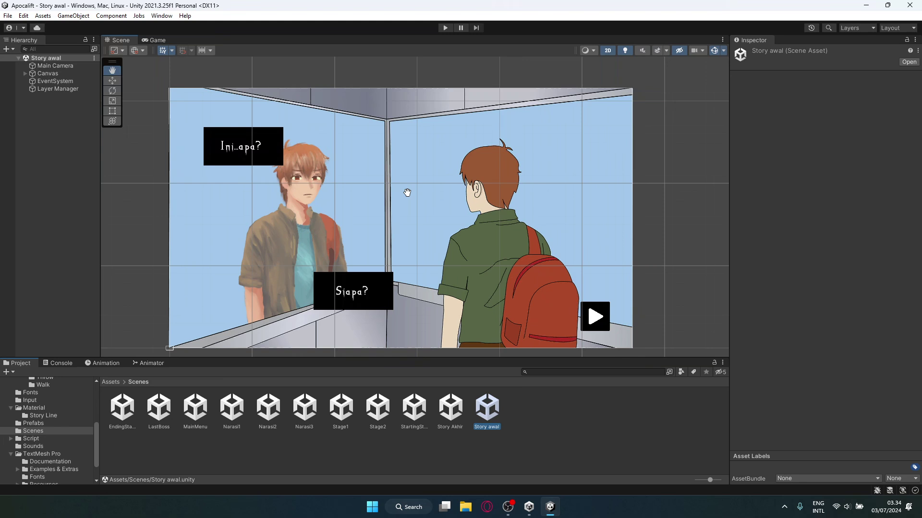
drag(407, 193, 375, 178)
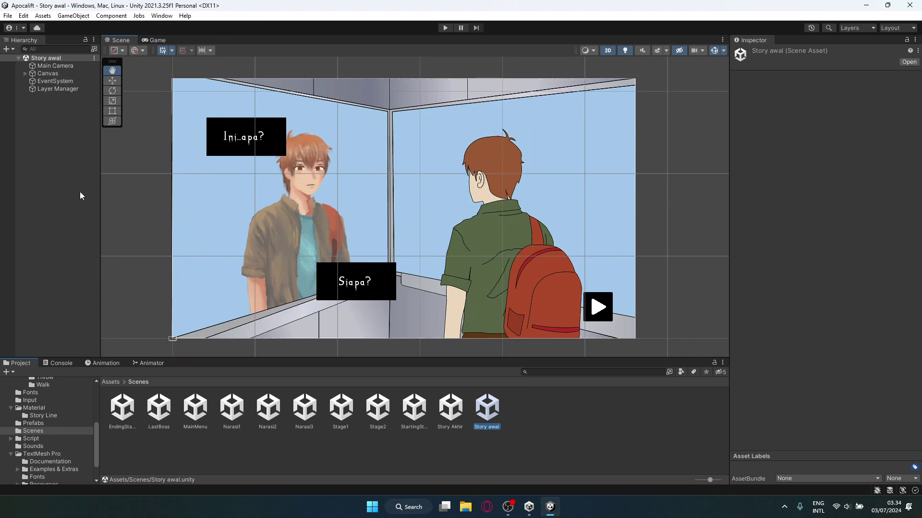
click(25, 74)
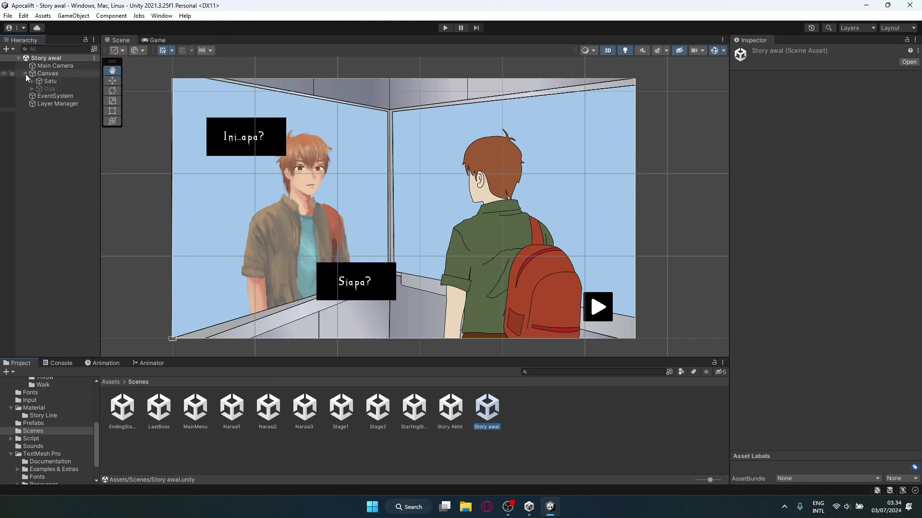
click(57, 80)
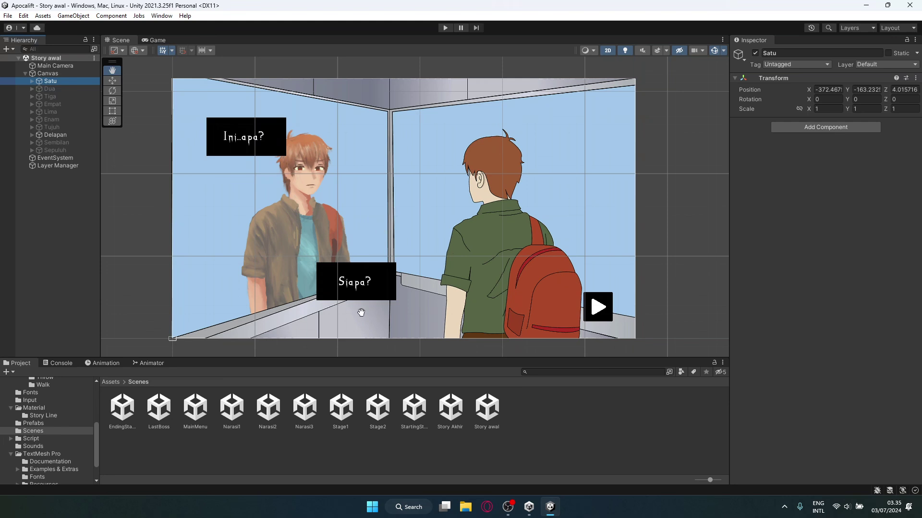
Open the StartingStage1 scene and inspect the Main Camera's settings with the player and elevator area in view.
double_click(414, 408)
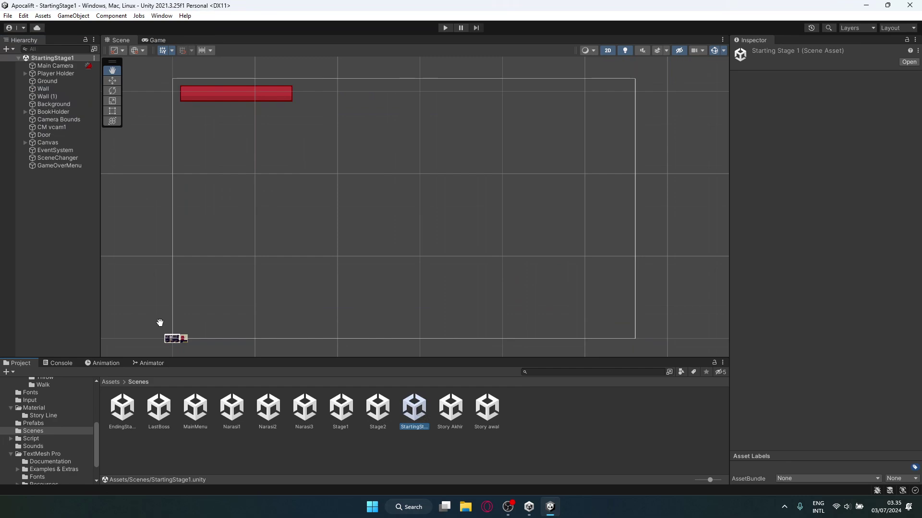
scroll(163, 323, up, 3)
drag(165, 323, 293, 257)
scroll(308, 269, up, 2)
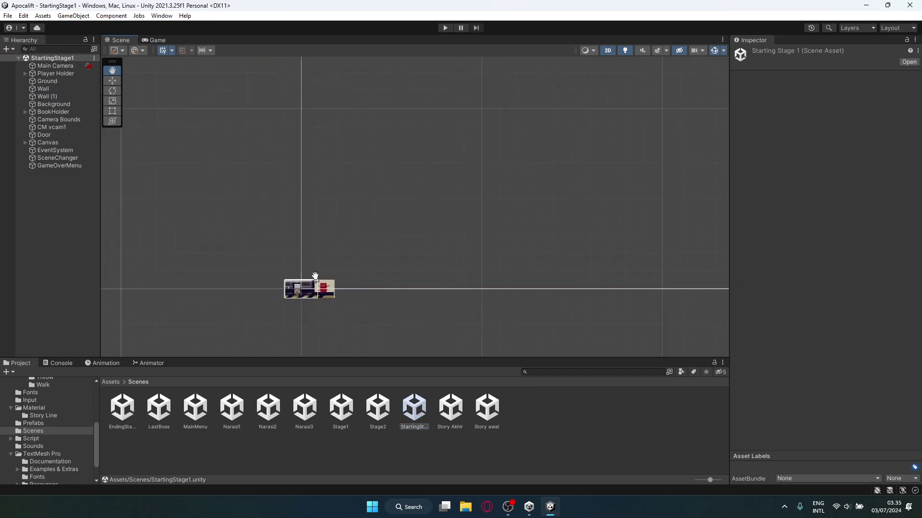
scroll(315, 275, up, 6)
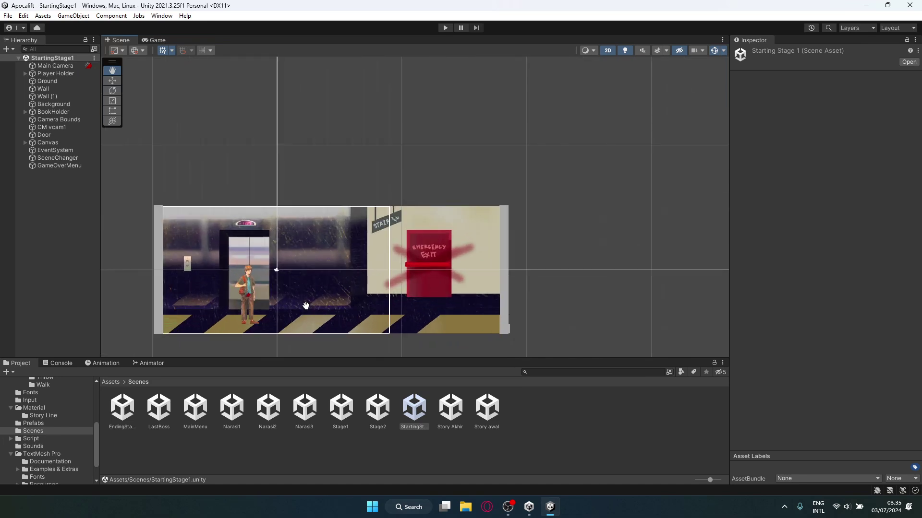
scroll(307, 300, up, 6)
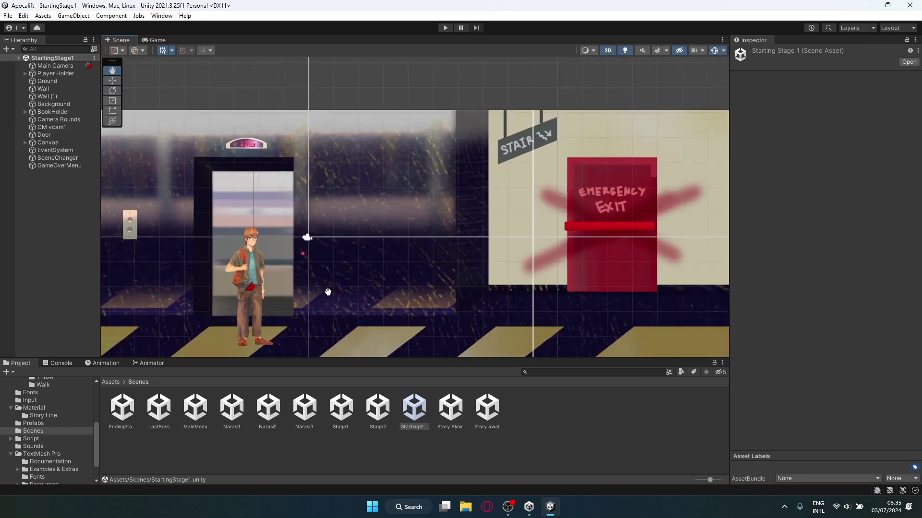
drag(328, 292, 406, 267)
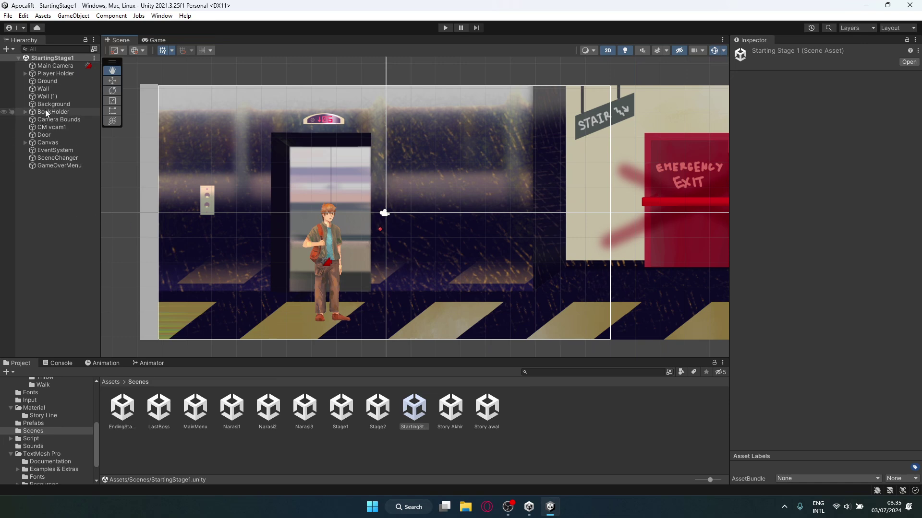
click(57, 65)
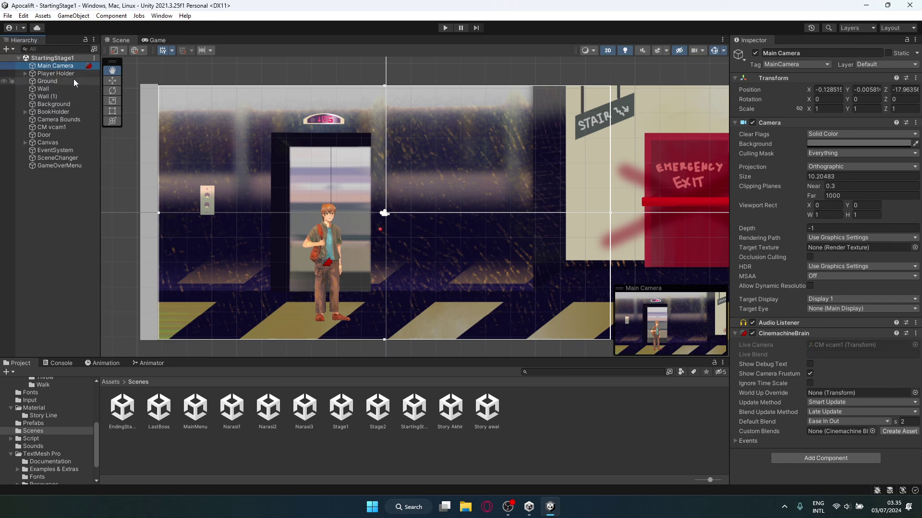
Enable the Polygon Collider 2D on the Camera Bounds object.
scroll(522, 207, down, 5)
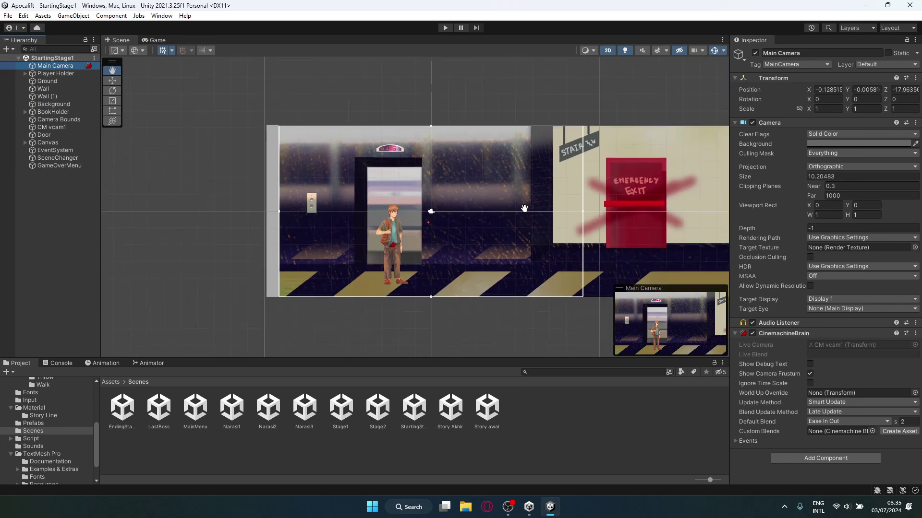
drag(166, 131, 103, 136)
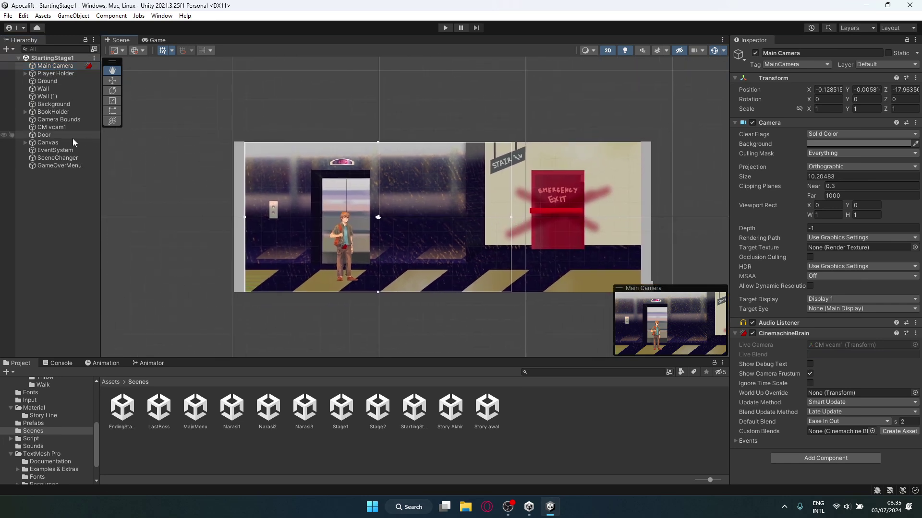
click(59, 122)
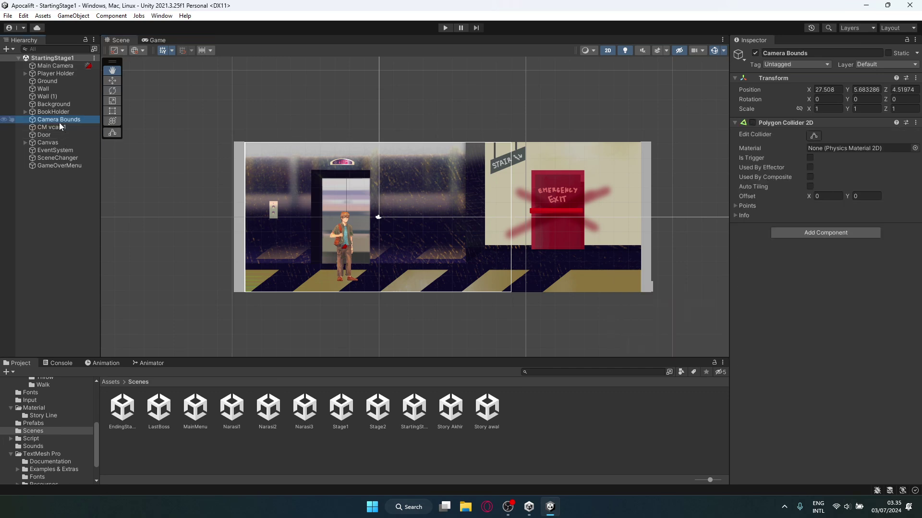
scroll(351, 183, up, 1)
scroll(419, 185, up, 1)
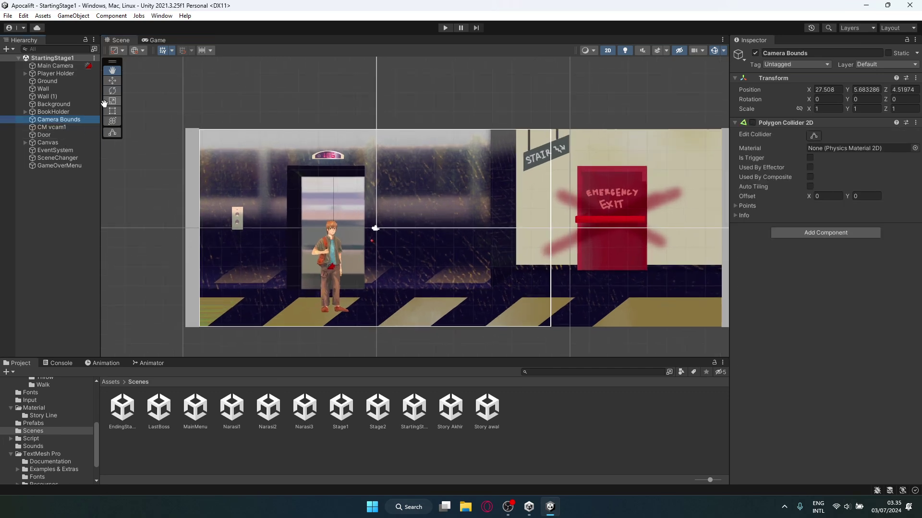
click(752, 123)
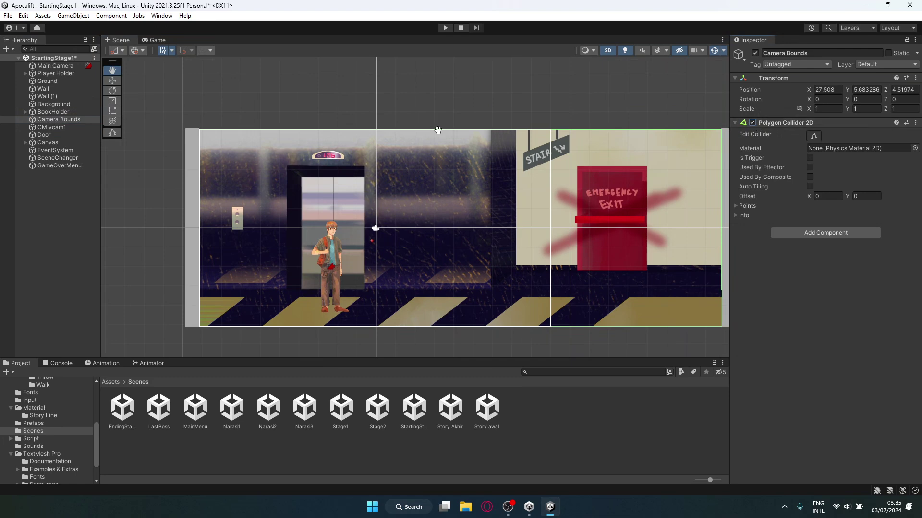
Examine the Camera Bounds collider outline around the background, from the elevator side to the emergency exit side.
scroll(357, 166, up, 1)
drag(456, 198, 339, 170)
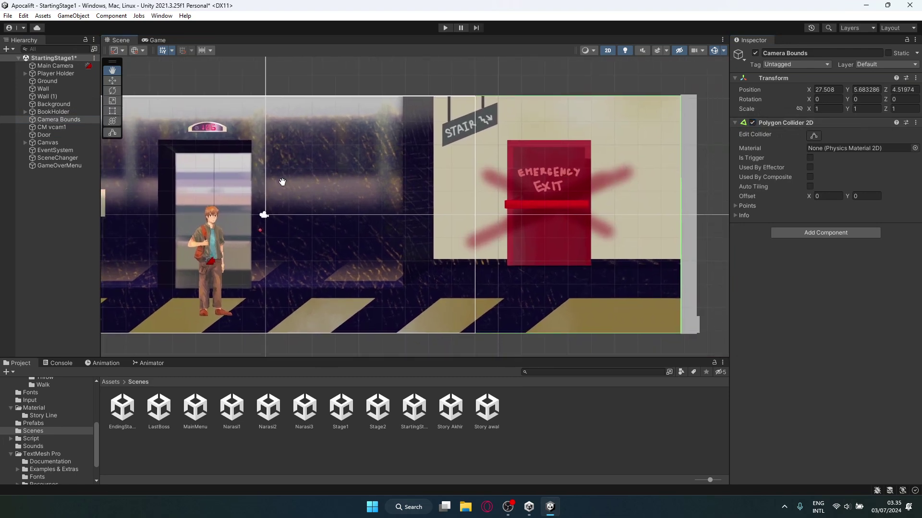
drag(282, 181, 440, 181)
drag(494, 137, 320, 122)
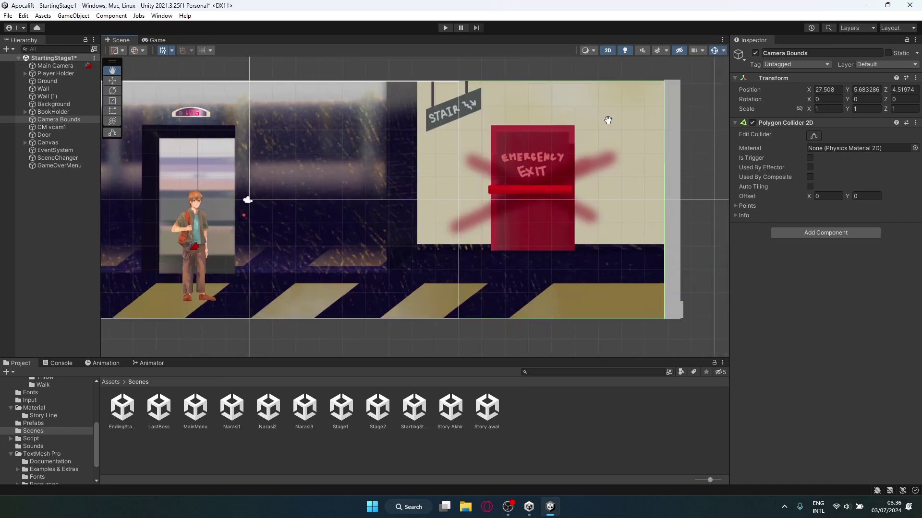
drag(393, 259, 551, 286)
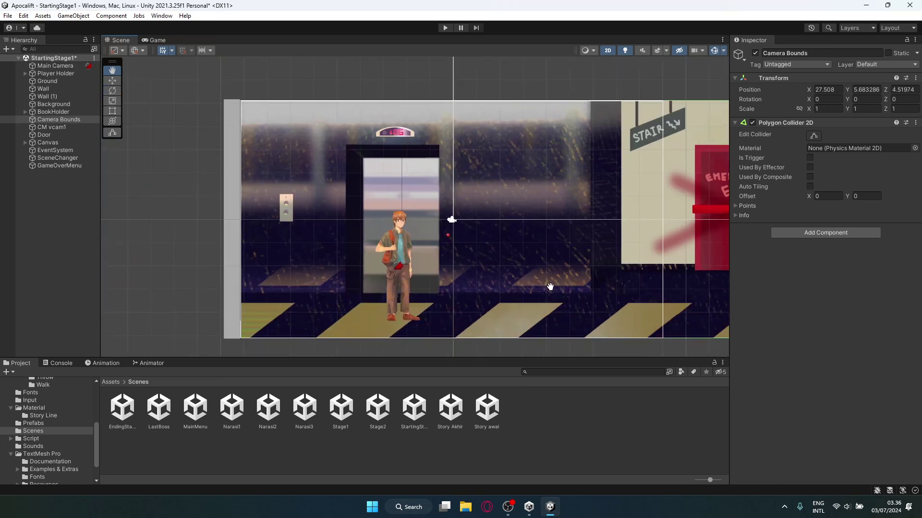
drag(276, 131, 357, 123)
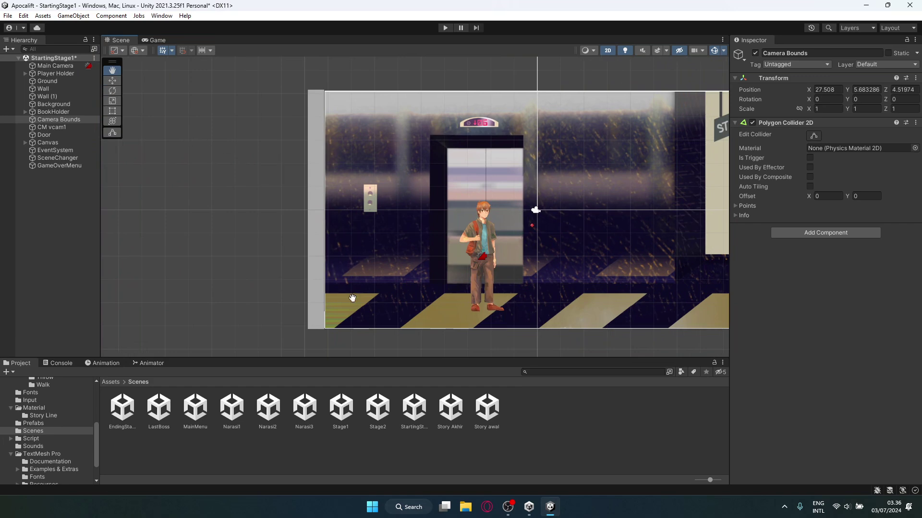
scroll(366, 267, up, 1)
scroll(362, 260, down, 2)
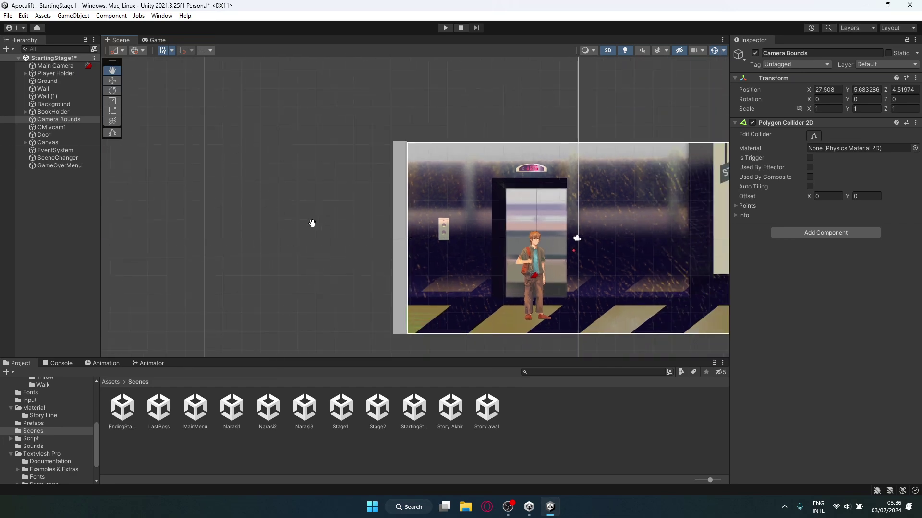
scroll(312, 223, up, 1)
scroll(317, 215, up, 1)
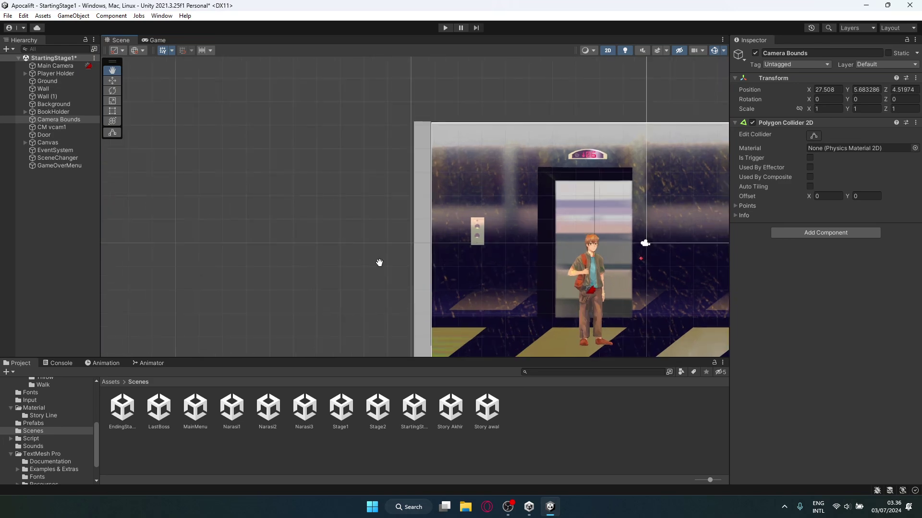
Check the camera framing in the Game view and disable the Camera Bounds object's Polygon Collider 2D.
click(157, 39)
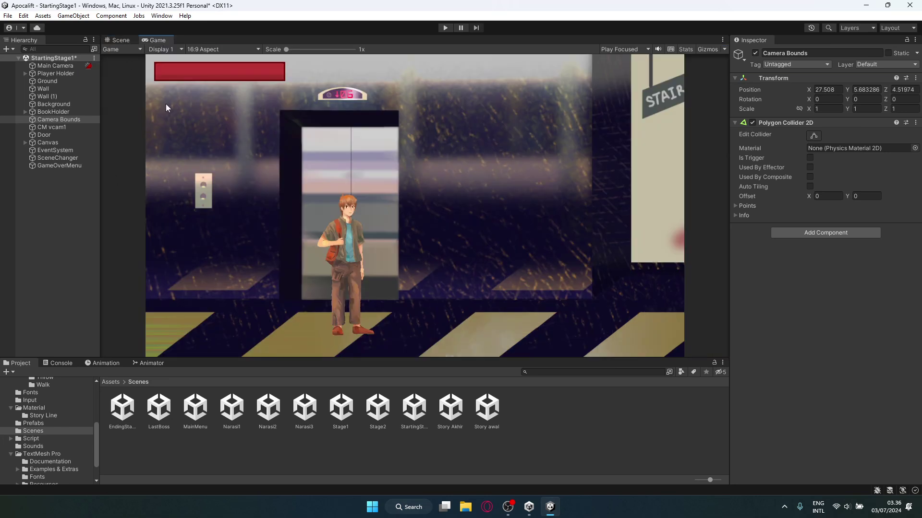
click(119, 39)
scroll(494, 160, down, 3)
drag(547, 187, 173, 207)
click(753, 122)
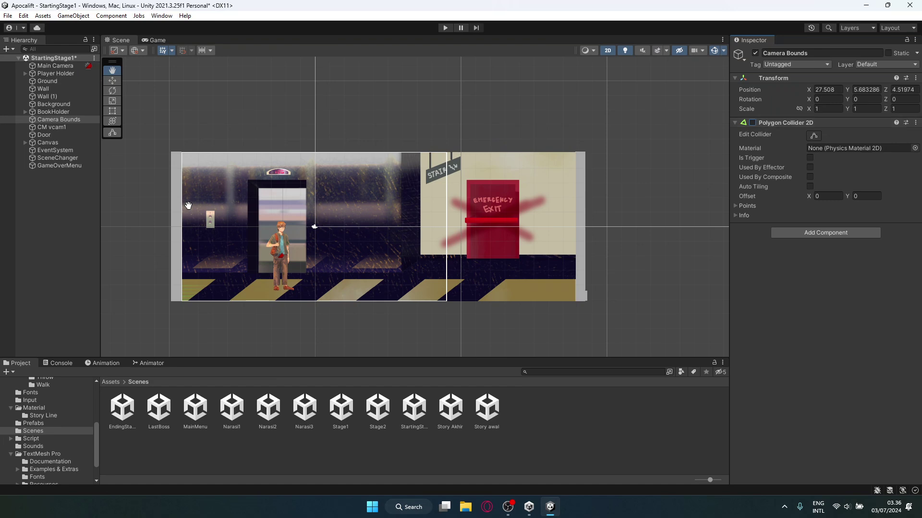
Inspect the Door object's components and the SceneChanger's Box Collider 2D trigger beside the emergency exit.
click(59, 136)
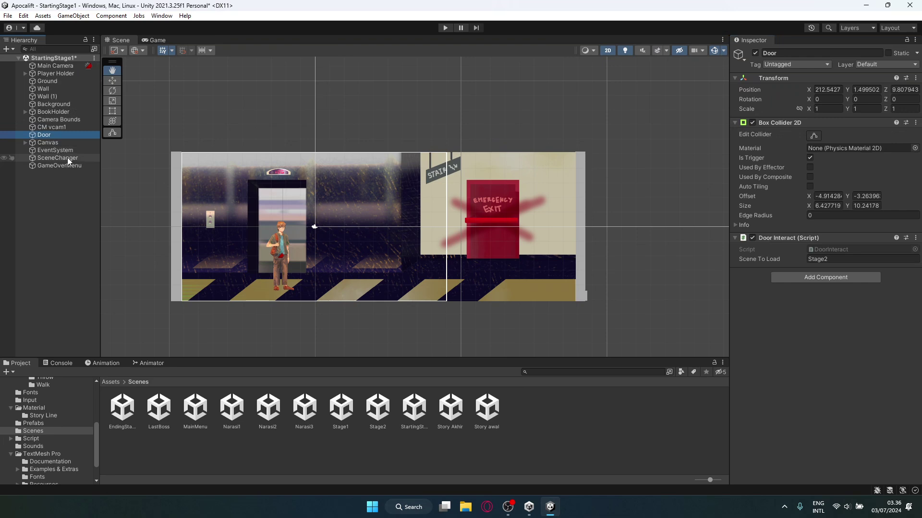
click(67, 157)
scroll(573, 272, up, 5)
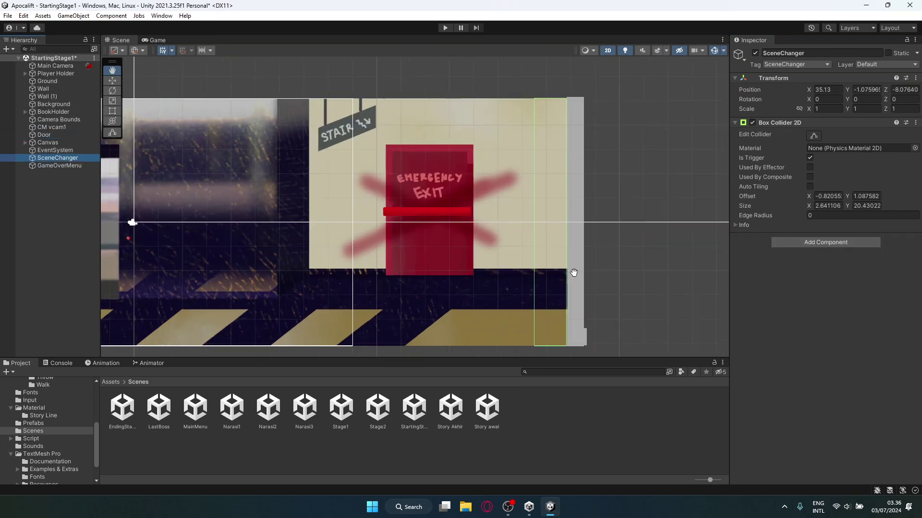
drag(574, 273, 524, 274)
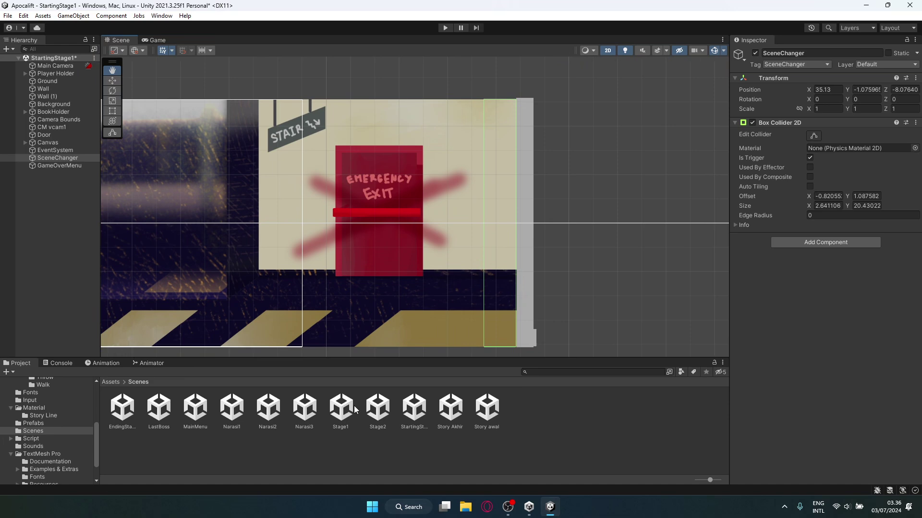
Open the Stage1 scene, saving the StartingStage1 changes, and view the player's starting area.
double_click(342, 413)
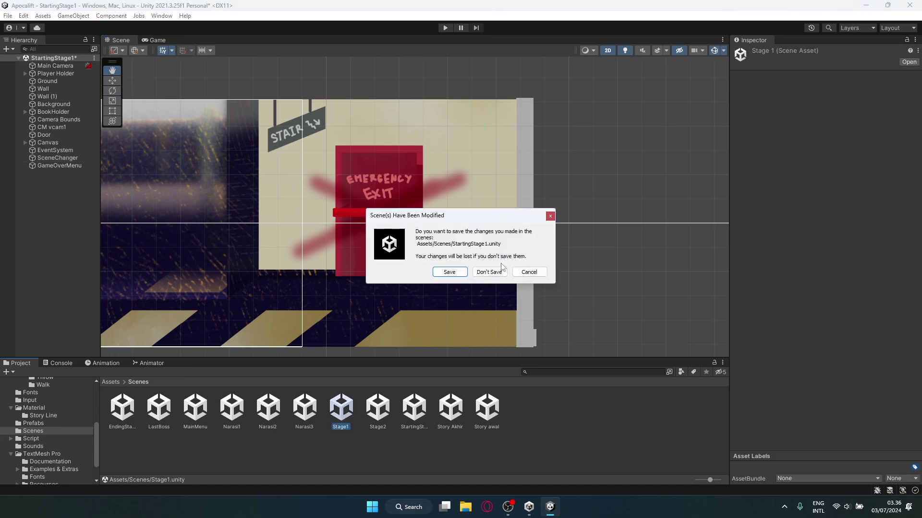
click(445, 270)
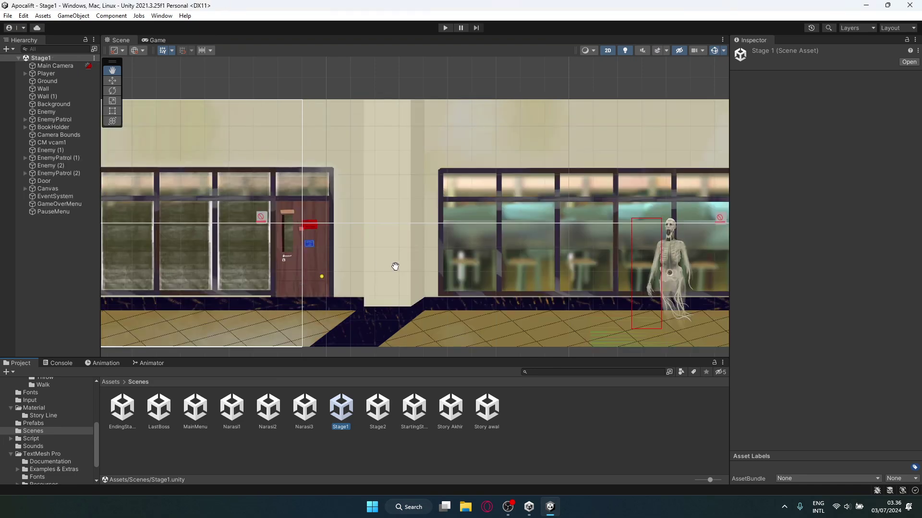
drag(393, 267, 528, 266)
scroll(379, 297, up, 4)
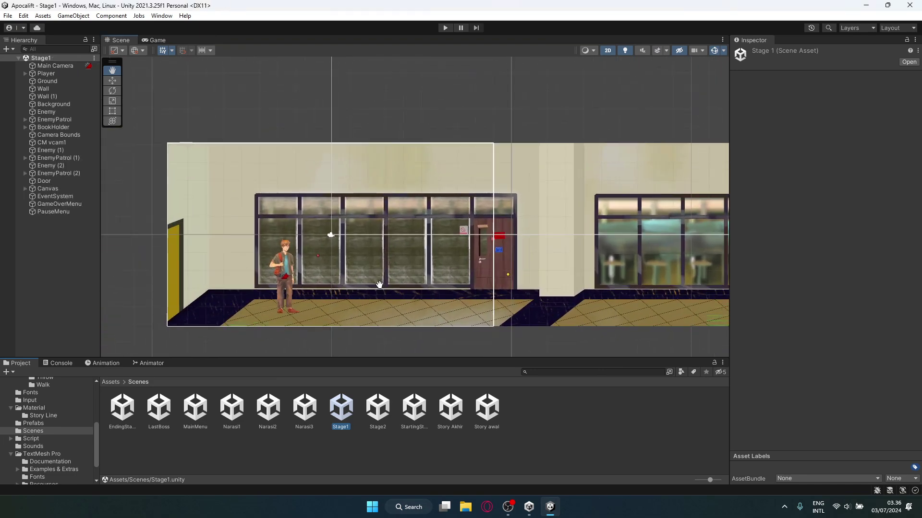
scroll(378, 297, up, 4)
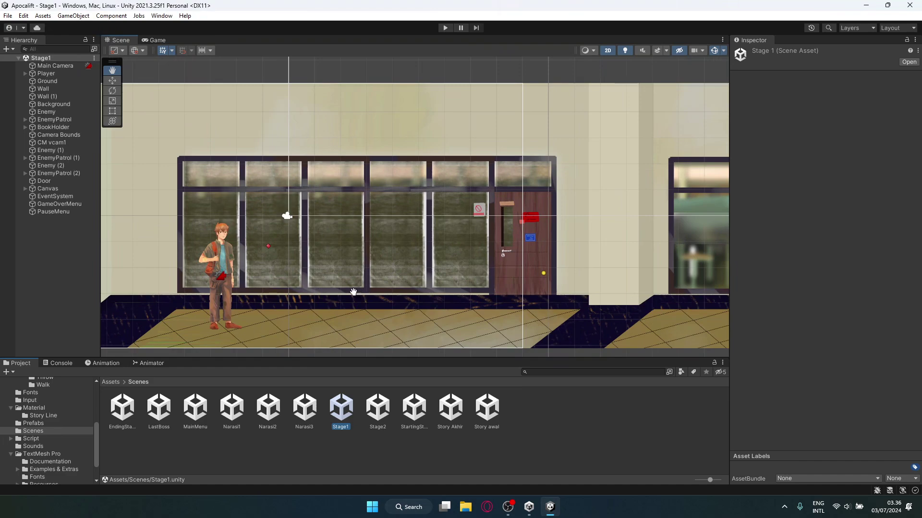
Survey the full length of the Stage1 corridor, including the enemy placements and the player's starting area.
scroll(416, 301, down, 5)
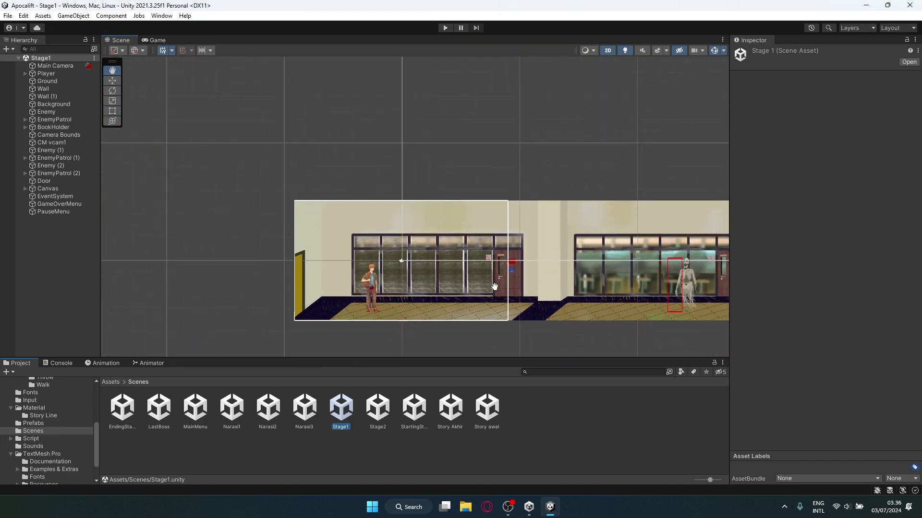
drag(667, 291, 500, 290)
scroll(501, 291, down, 4)
drag(580, 279, 448, 274)
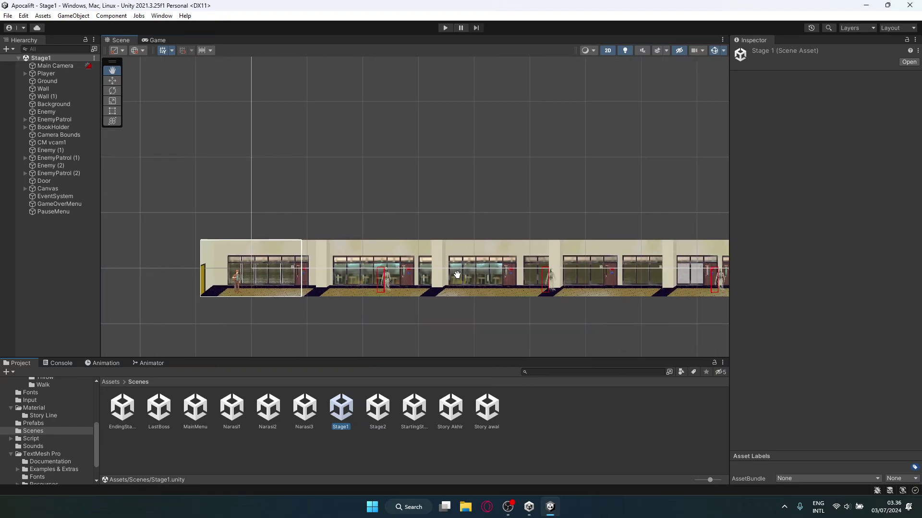
scroll(448, 274, down, 2)
scroll(475, 276, up, 5)
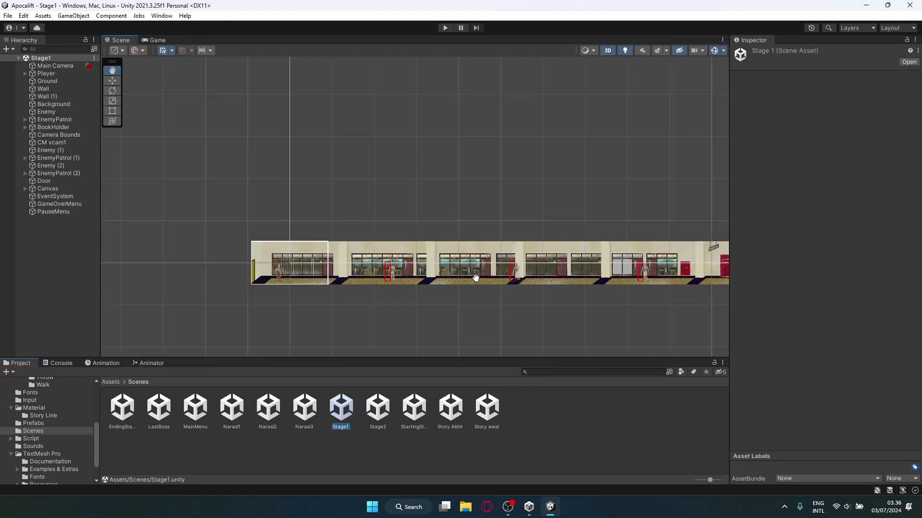
scroll(494, 281, up, 4)
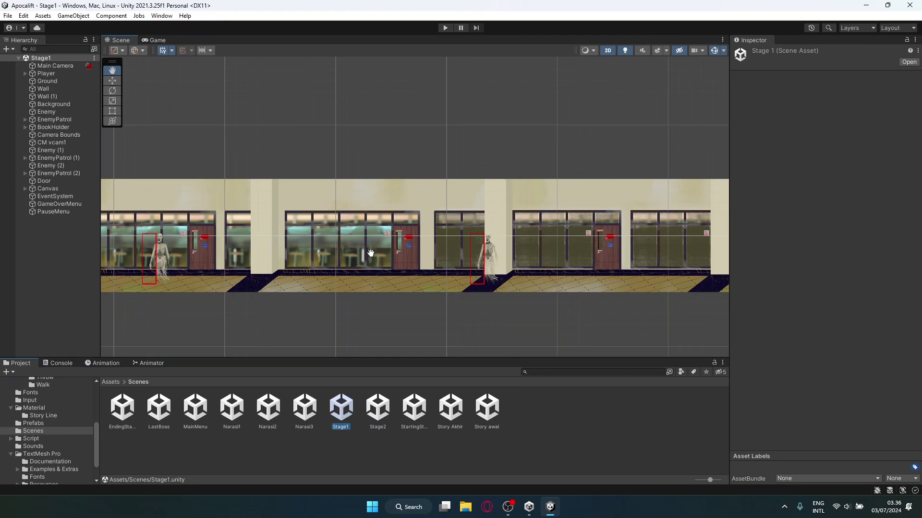
drag(370, 253, 507, 271)
drag(424, 298, 524, 287)
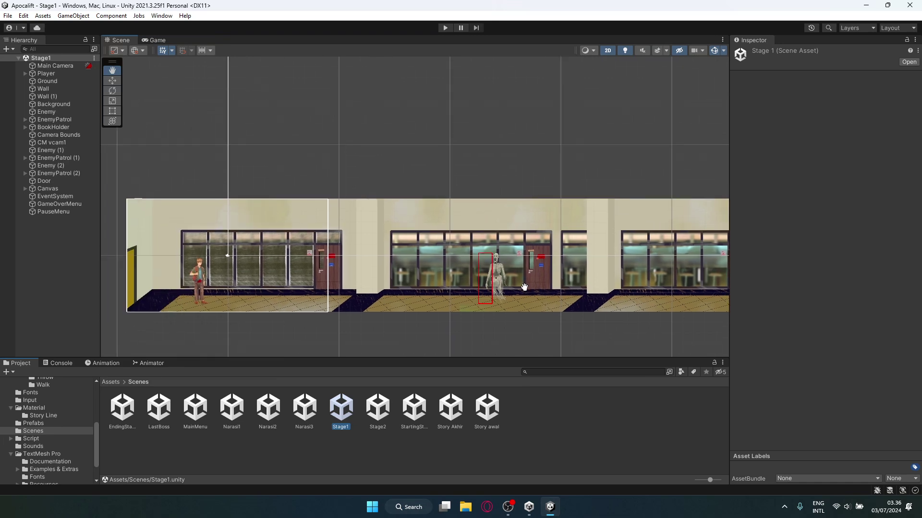
scroll(499, 308, up, 3)
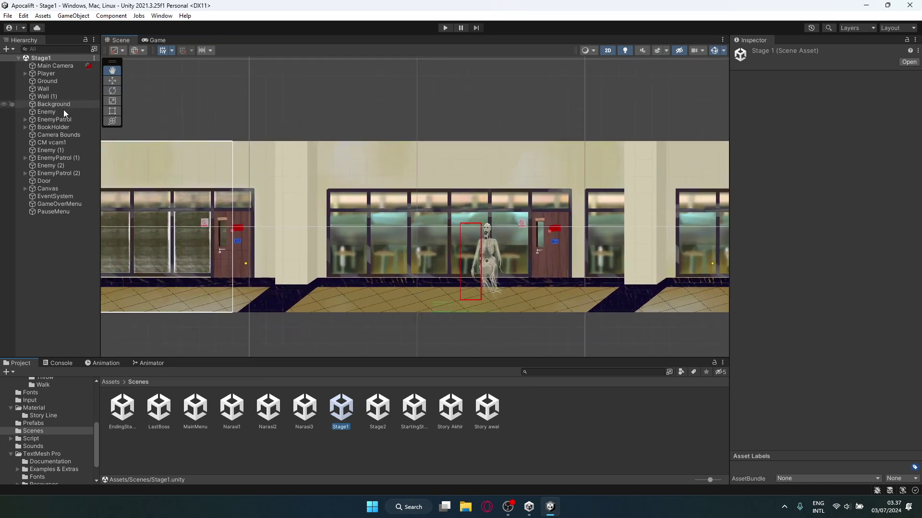
Expand EnemyPatrol (2) and inspect the positions of its LeftEdge (2) and RightEdge (2) points in the scene.
click(26, 173)
click(53, 181)
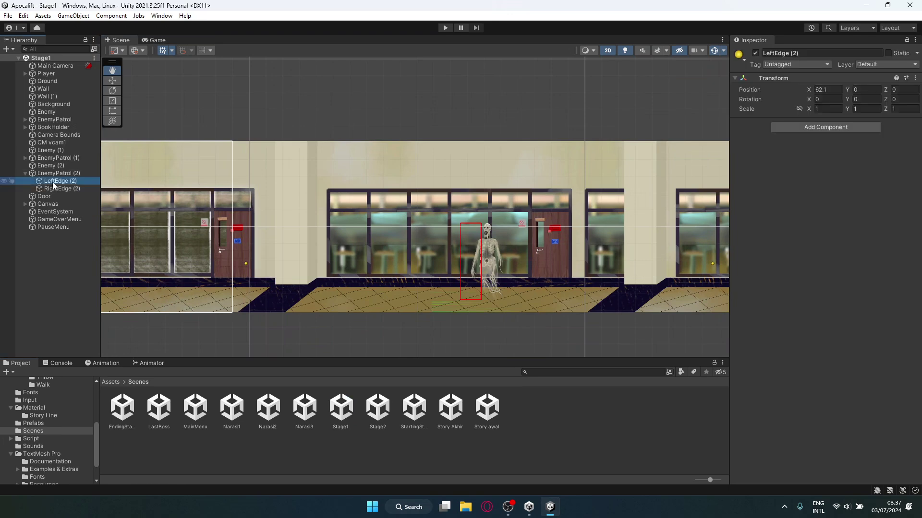
click(113, 83)
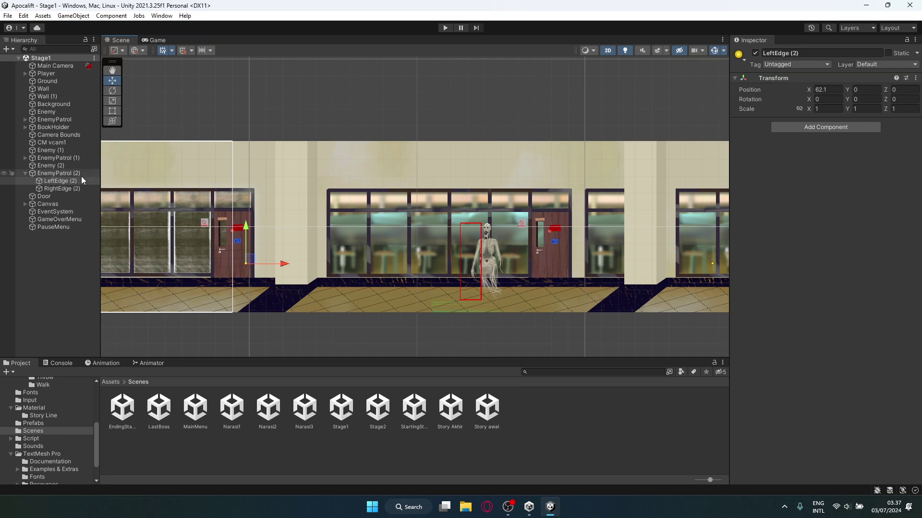
click(65, 189)
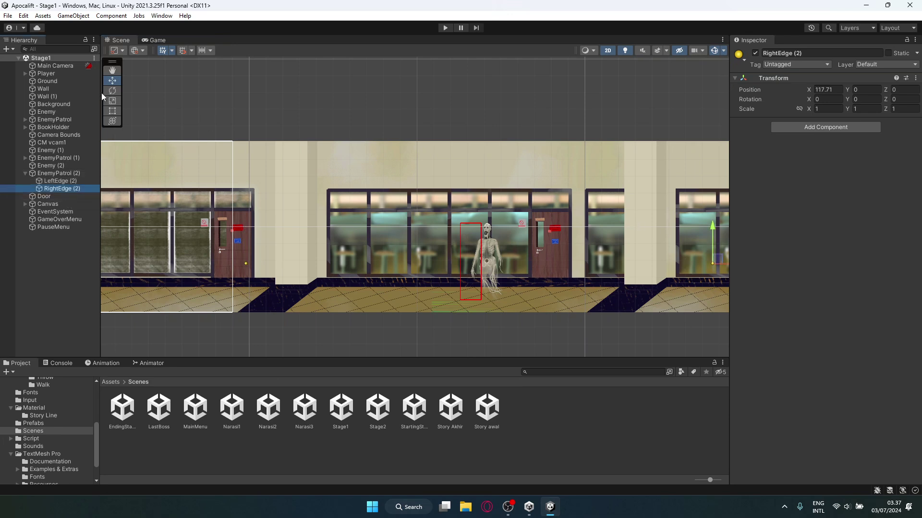
click(116, 70)
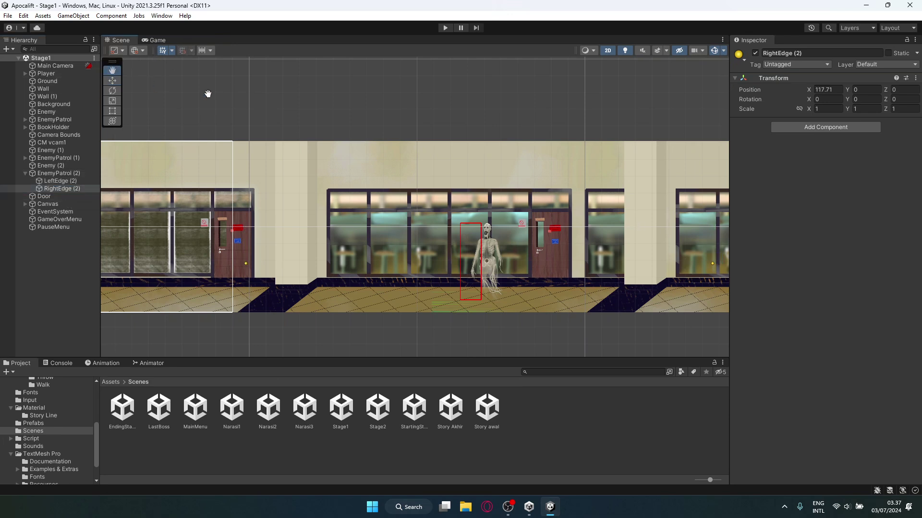
Examine the first enemy's red detection box and its patrol area along the corridor near the player.
drag(356, 118, 251, 113)
scroll(251, 112, down, 2)
scroll(253, 113, down, 3)
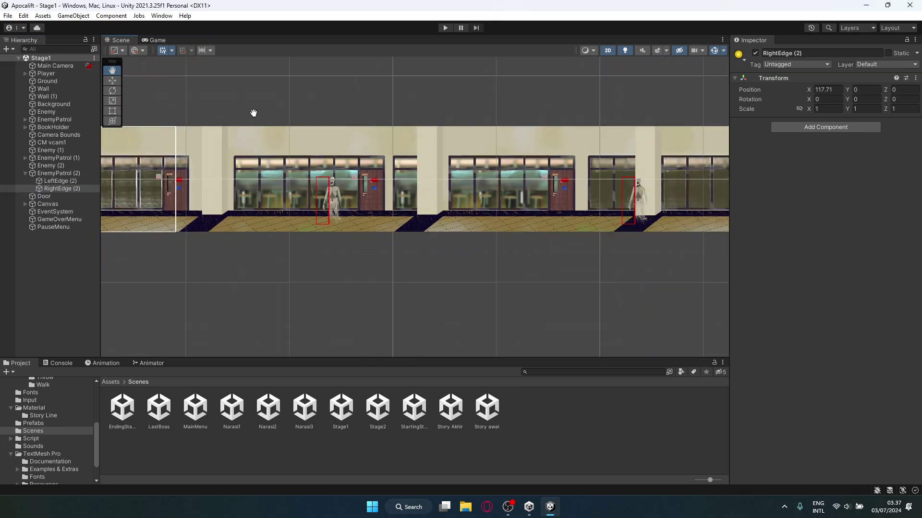
mouse_move(261, 112)
mouse_down()
mouse_move(311, 177)
mouse_move(356, 161)
mouse_up()
scroll(462, 253, up, 4)
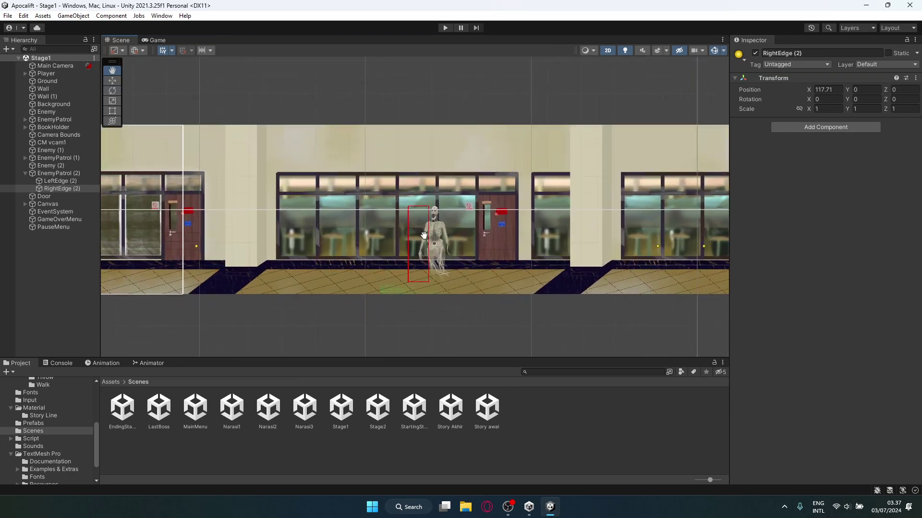
scroll(403, 242, up, 3)
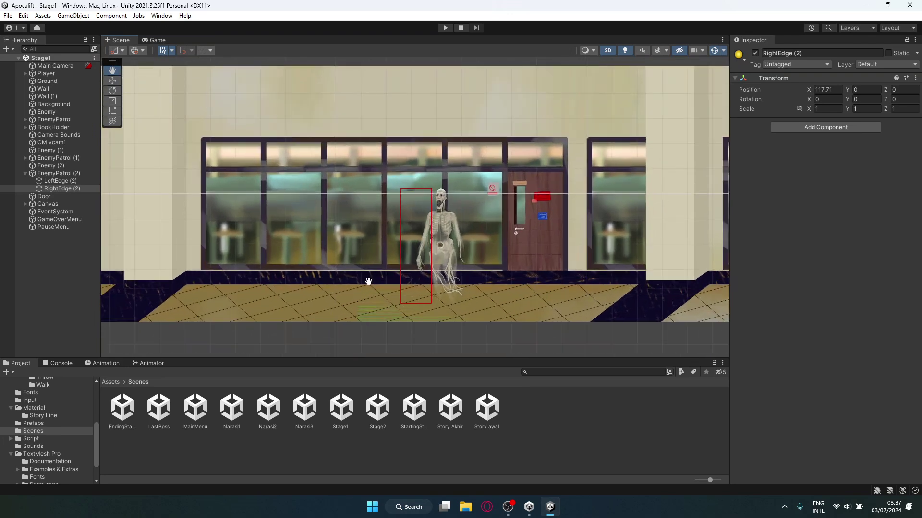
scroll(487, 207, down, 3)
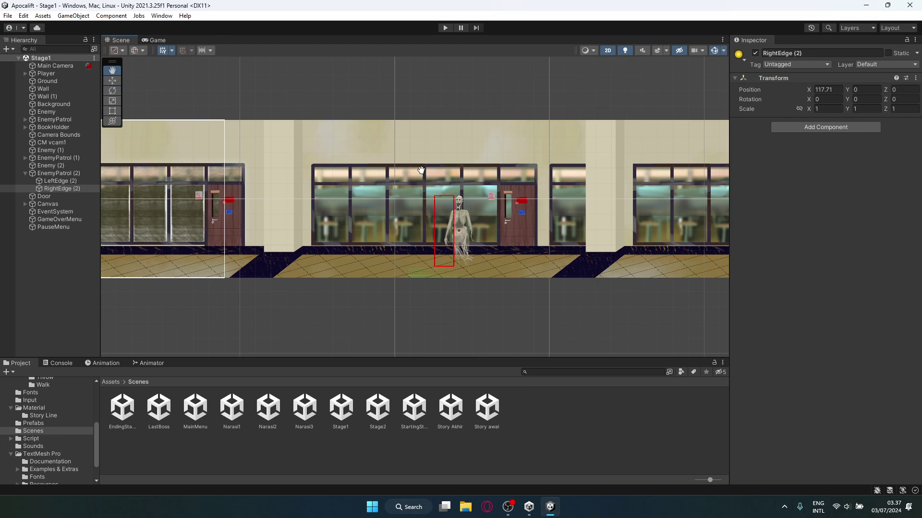
drag(427, 147, 501, 153)
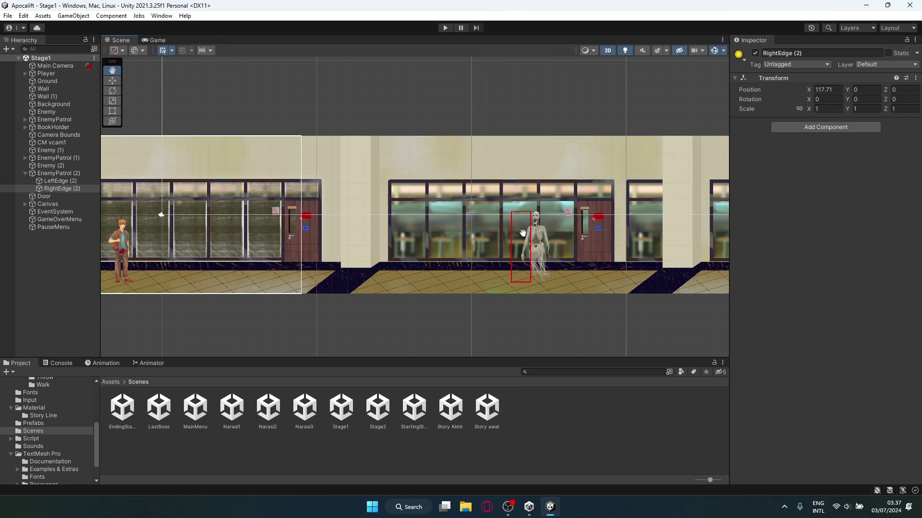
Look closely at the first enemy and its red detection box, compared with the wider corridor.
scroll(521, 236, up, 3)
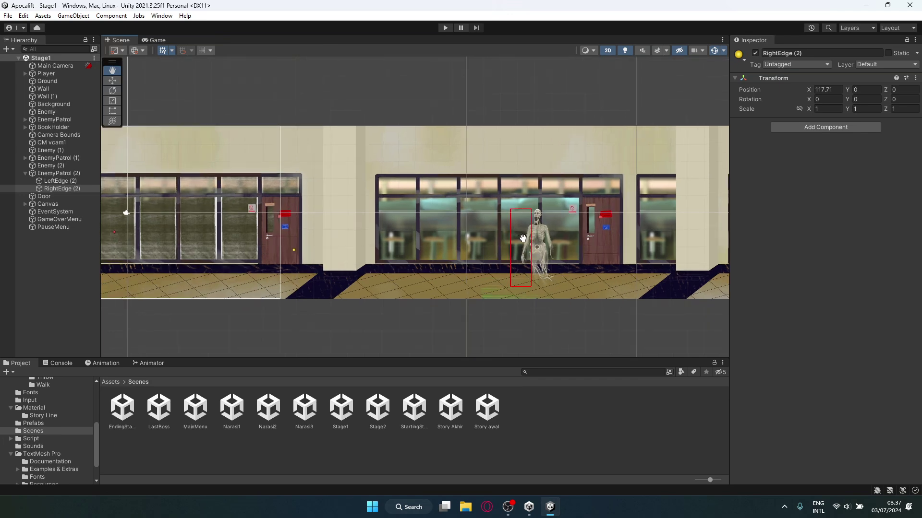
scroll(527, 242, up, 11)
scroll(526, 244, down, 17)
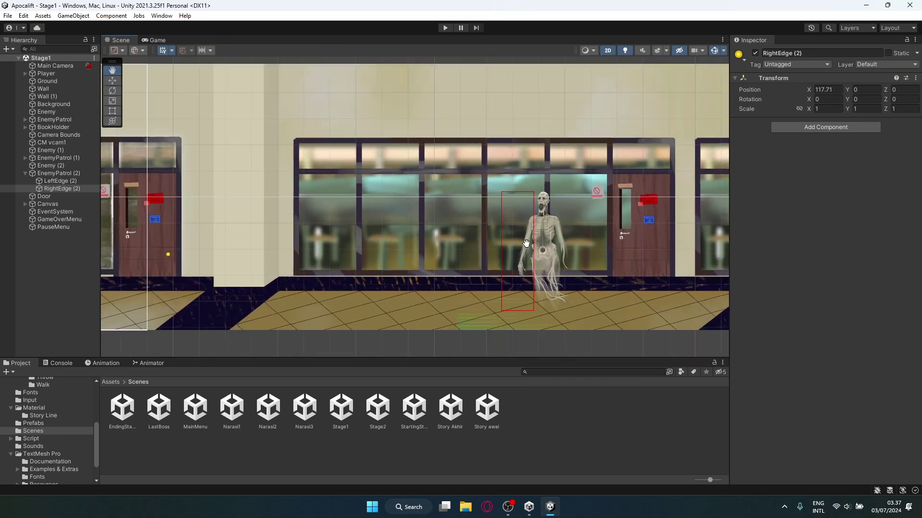
scroll(526, 245, down, 3)
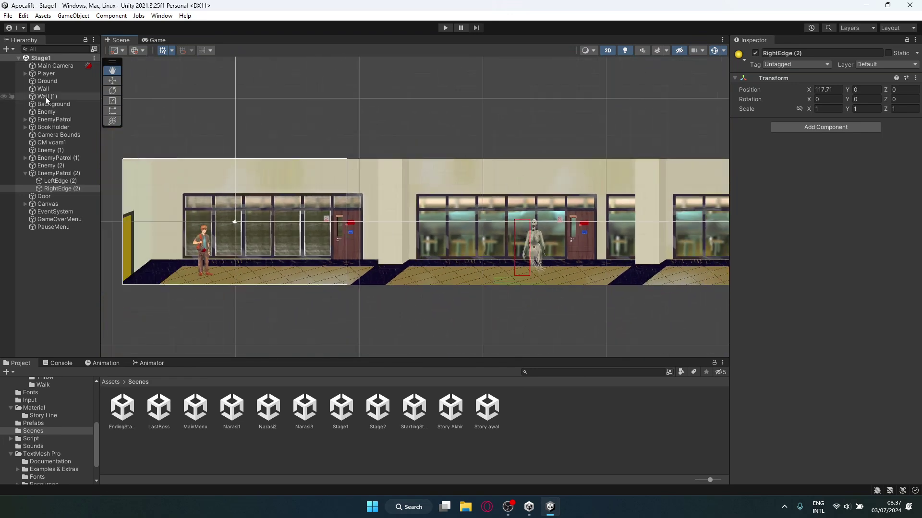
Select the Player object and review its components, including the Player Movement, Player Throw and Health Manager scripts.
click(47, 73)
scroll(349, 134, down, 3)
scroll(349, 134, down, 9)
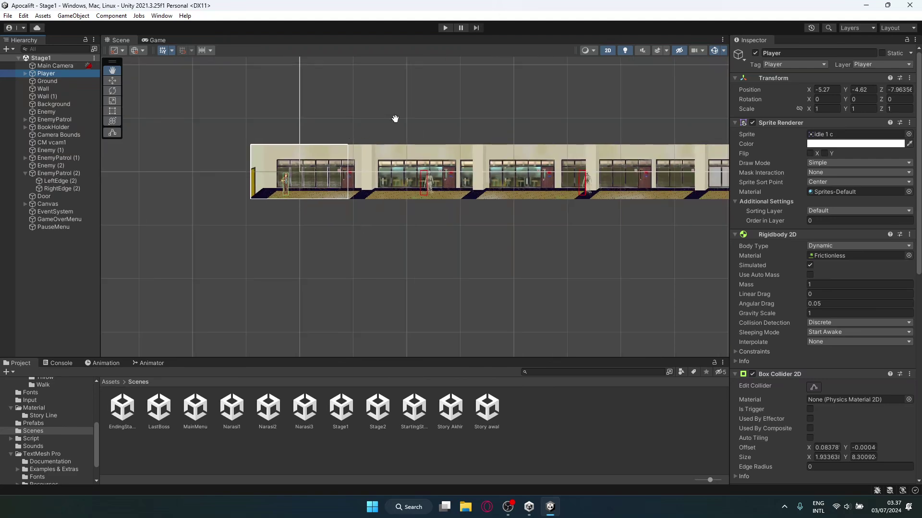
drag(395, 119, 355, 151)
scroll(356, 149, down, 12)
scroll(779, 287, down, 10)
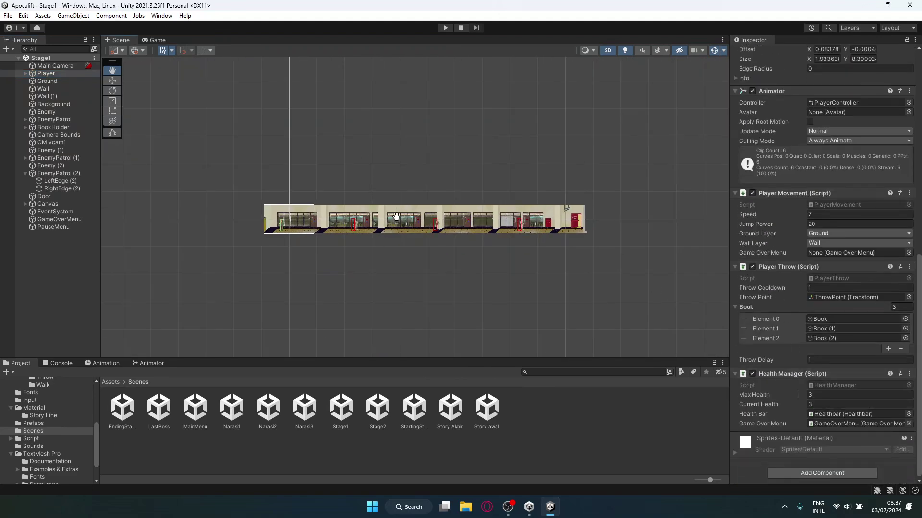
Examine the first enemy's patrol area in relation to the player's start and the neighbouring corridor sections.
scroll(359, 223, up, 10)
scroll(361, 227, up, 5)
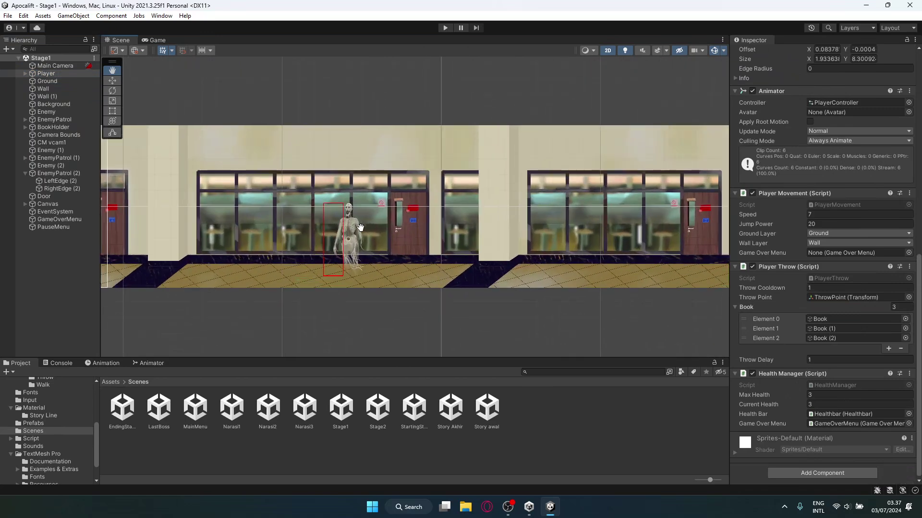
drag(313, 183, 379, 188)
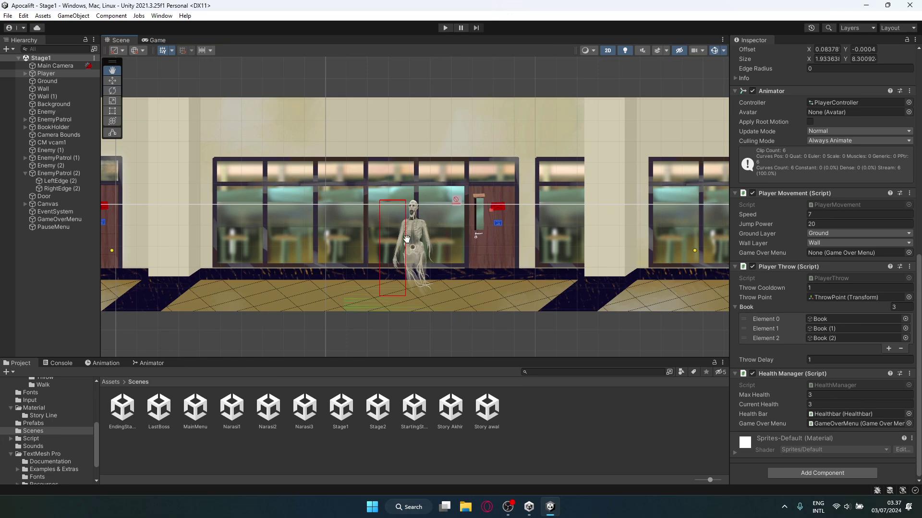
scroll(406, 238, down, 5)
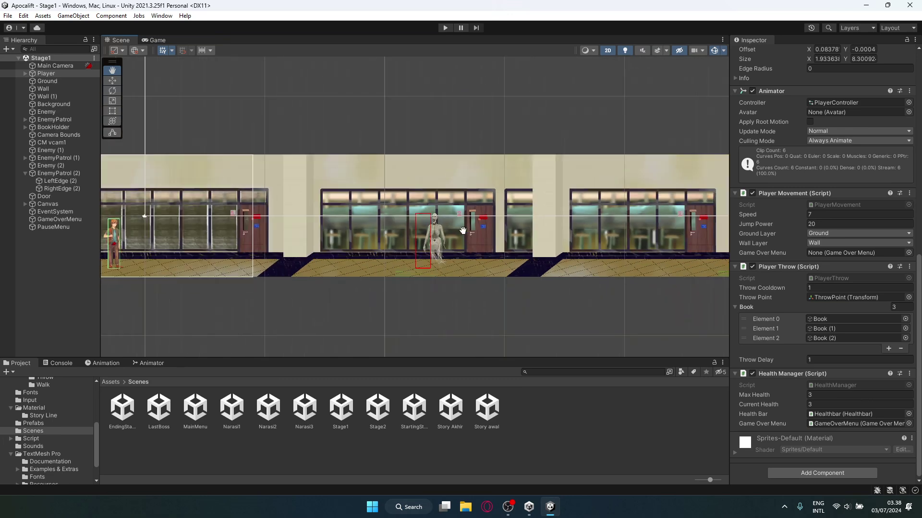
scroll(464, 231, down, 3)
scroll(244, 228, up, 4)
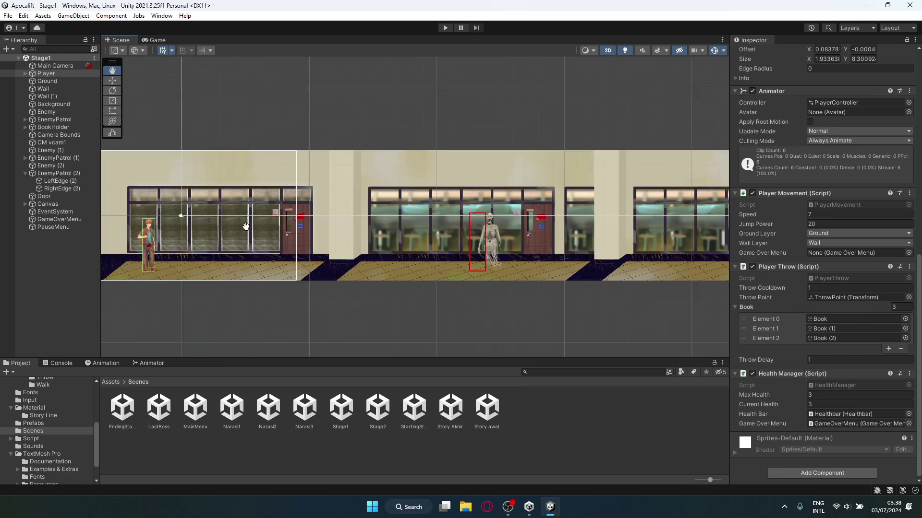
drag(246, 228, 314, 230)
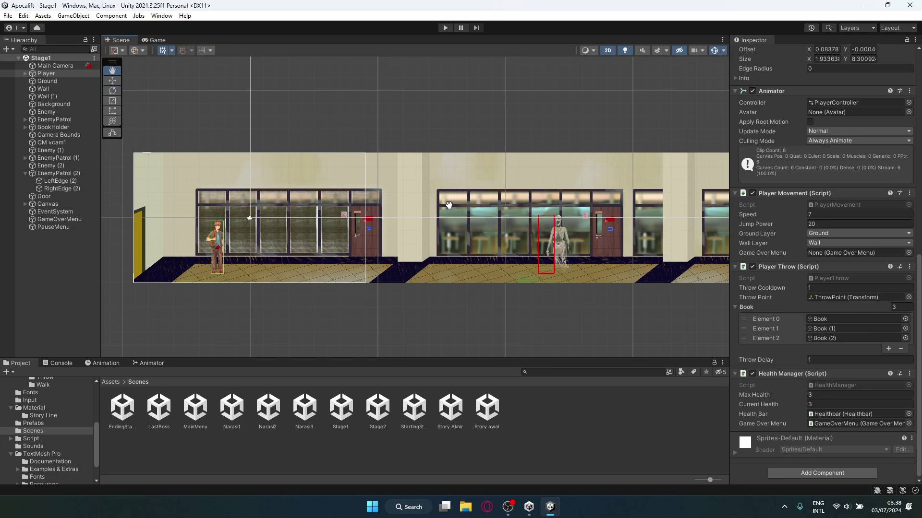
scroll(409, 206, down, 8)
drag(441, 205, 297, 233)
scroll(307, 236, down, 3)
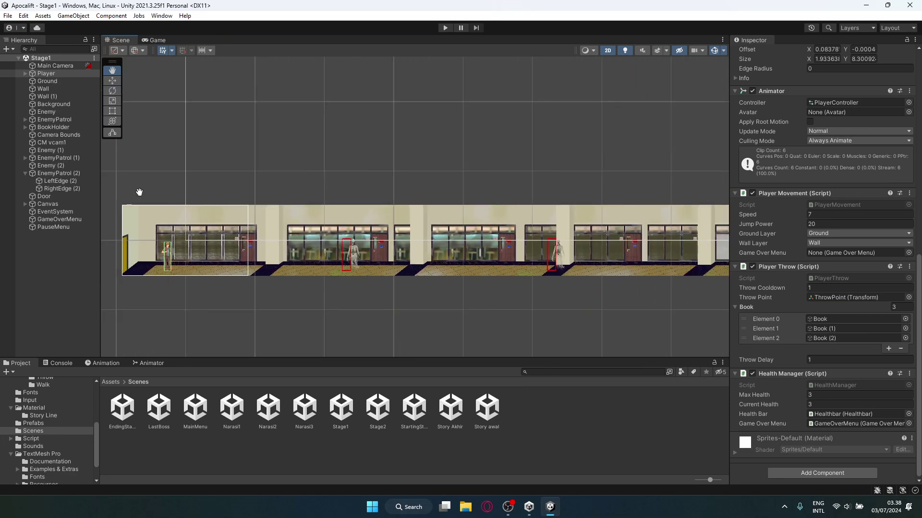
Expand the Canvas and activate its GameOver object to view the full game-over screen, deactivating it again after viewing.
click(25, 204)
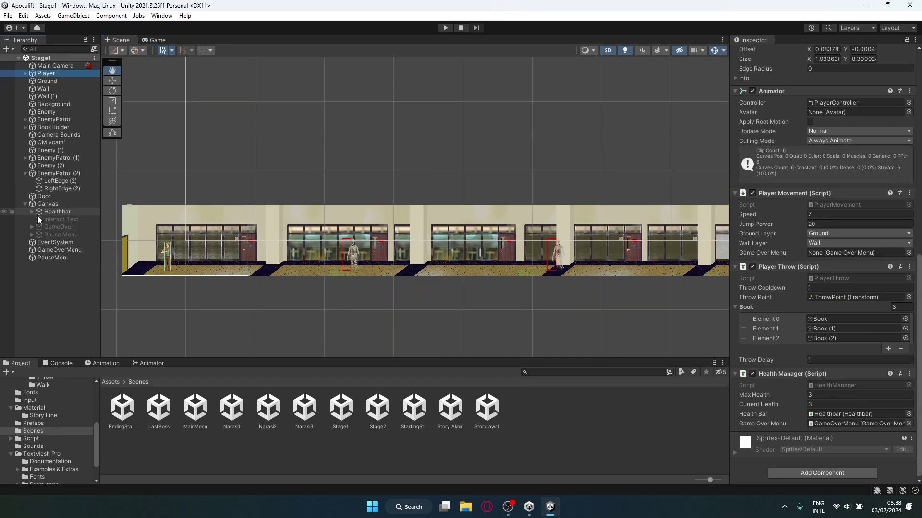
click(42, 228)
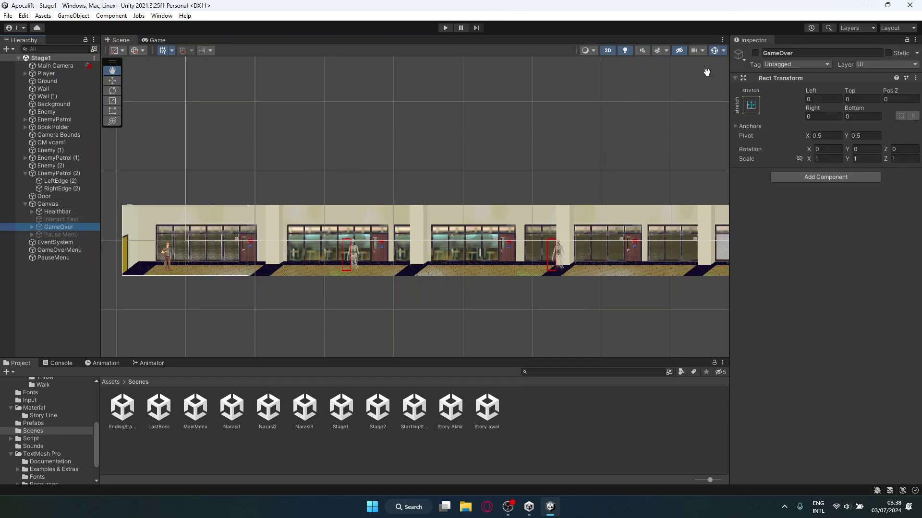
click(752, 56)
click(752, 57)
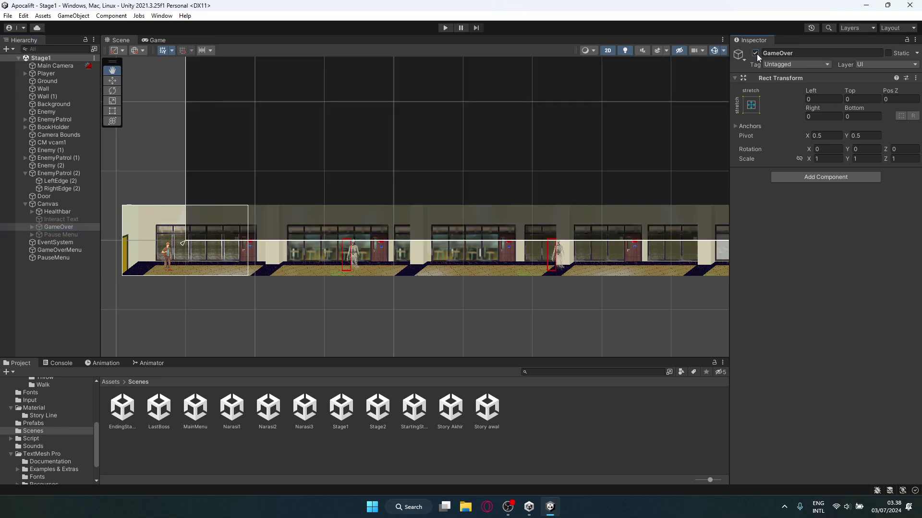
scroll(541, 136, down, 6)
scroll(390, 250, up, 8)
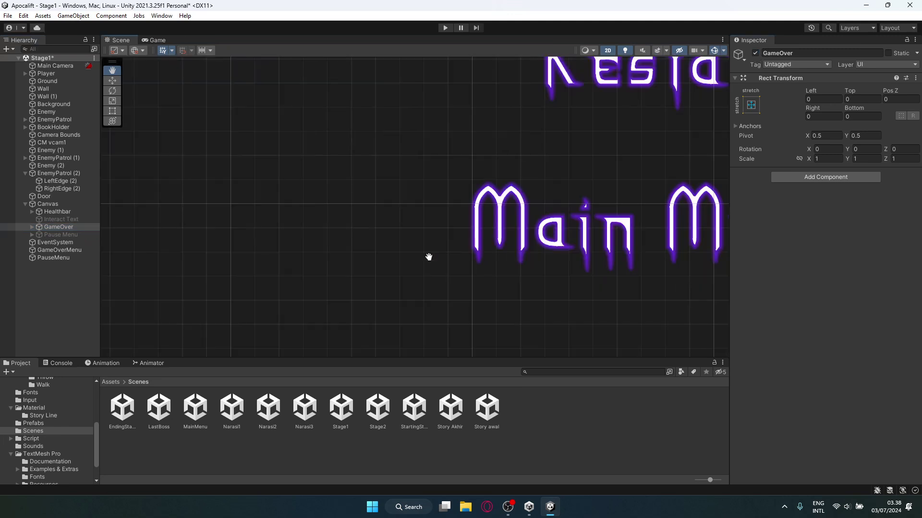
scroll(427, 257, down, 3)
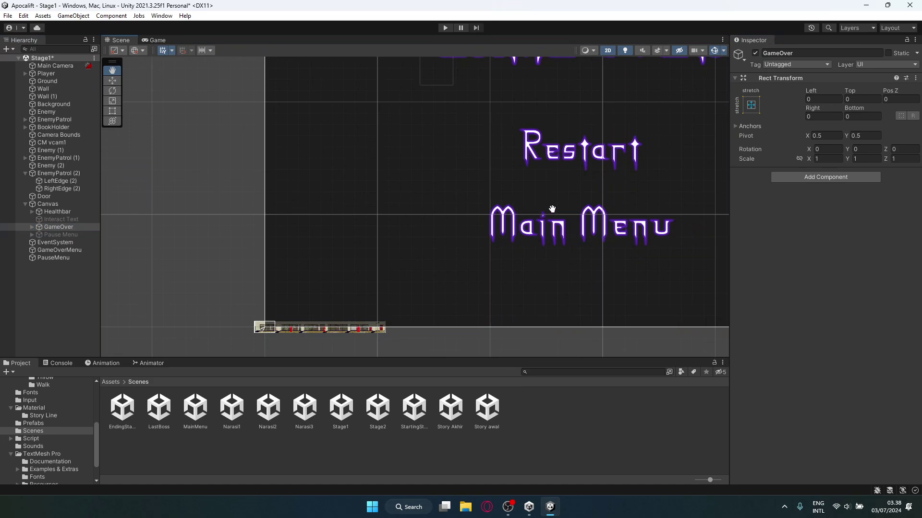
drag(552, 209, 335, 255)
scroll(487, 210, down, 2)
mouse_move(488, 210)
mouse_down()
mouse_move(471, 247)
mouse_move(486, 219)
mouse_up()
scroll(472, 229, down, 2)
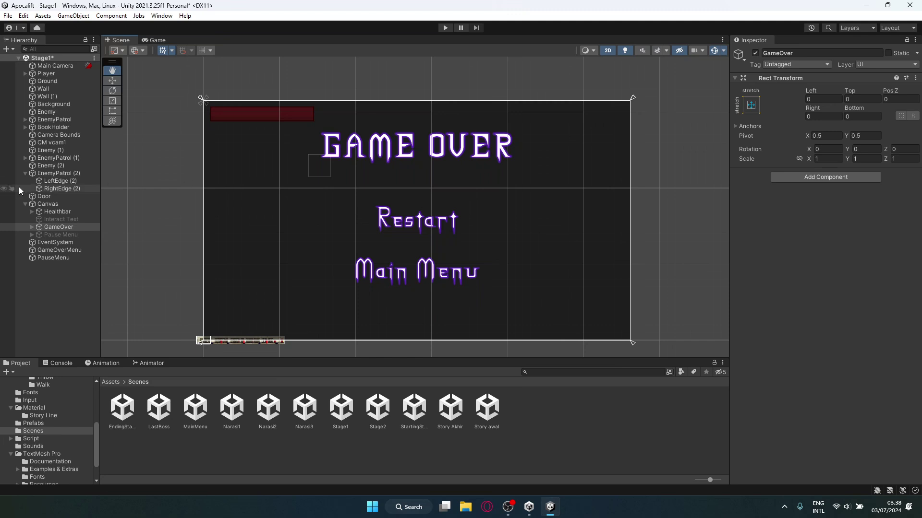
click(755, 52)
Activate the Canvas's Pause Menu object to view the pause screen's layout, and deactivate it again after viewing.
click(60, 233)
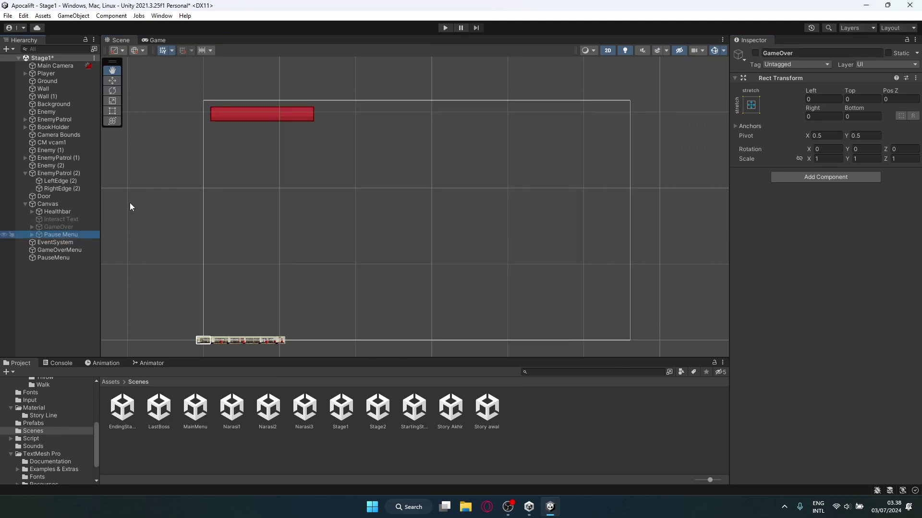
click(755, 52)
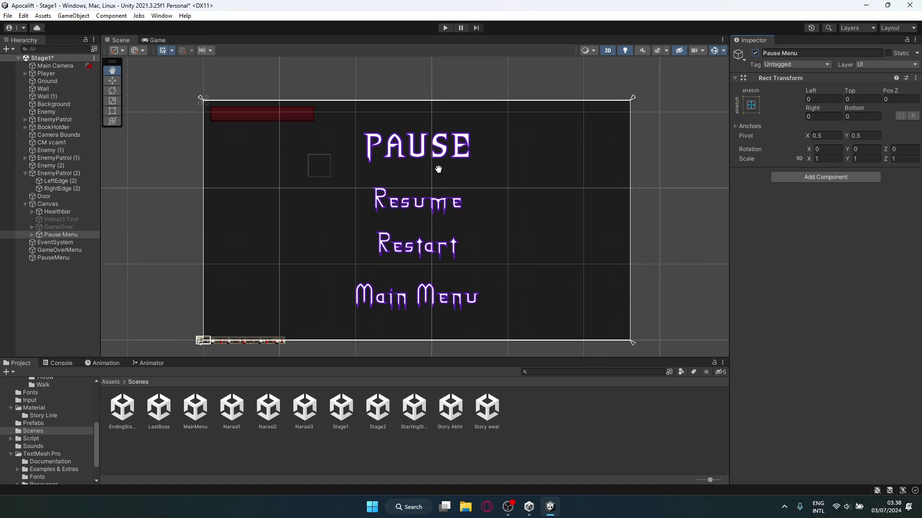
scroll(417, 189, up, 2)
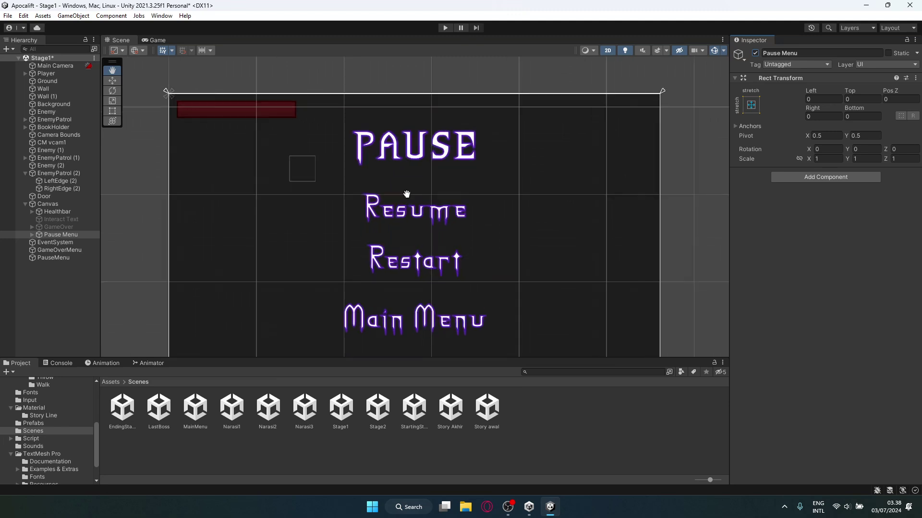
scroll(415, 185, down, 3)
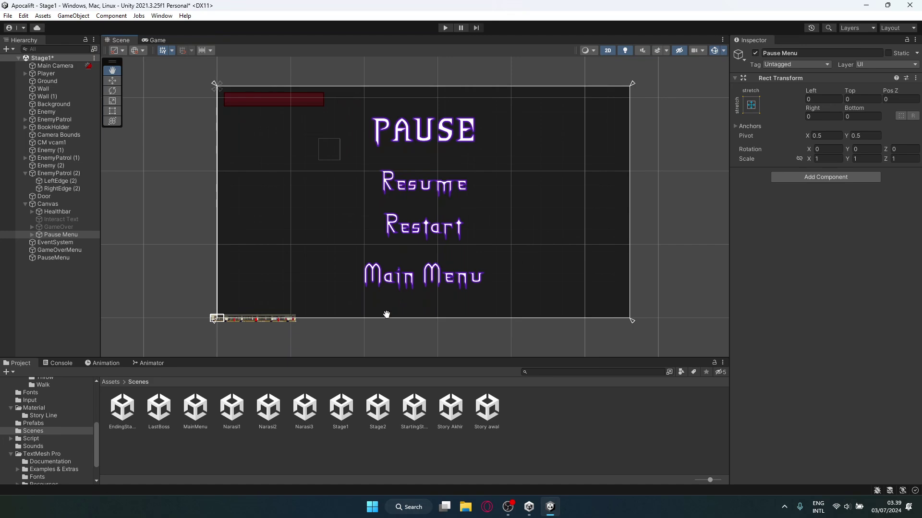
scroll(201, 250, up, 1)
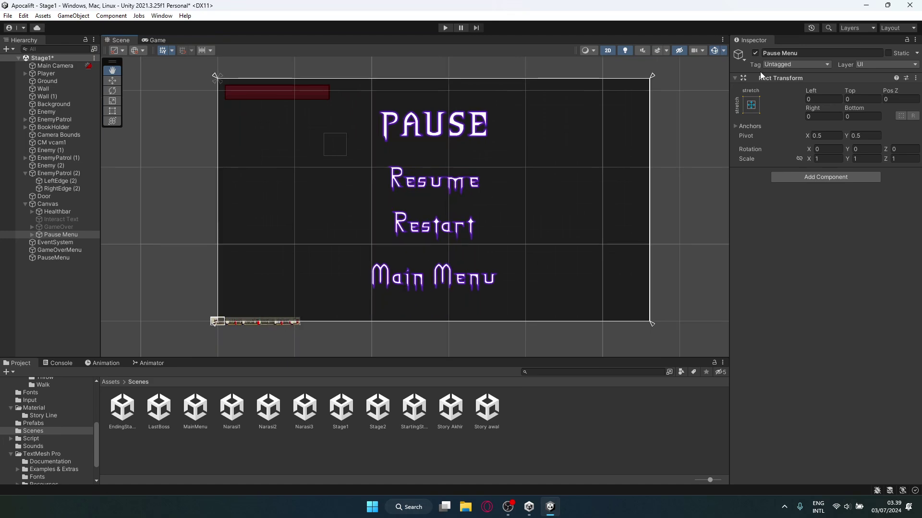
click(756, 54)
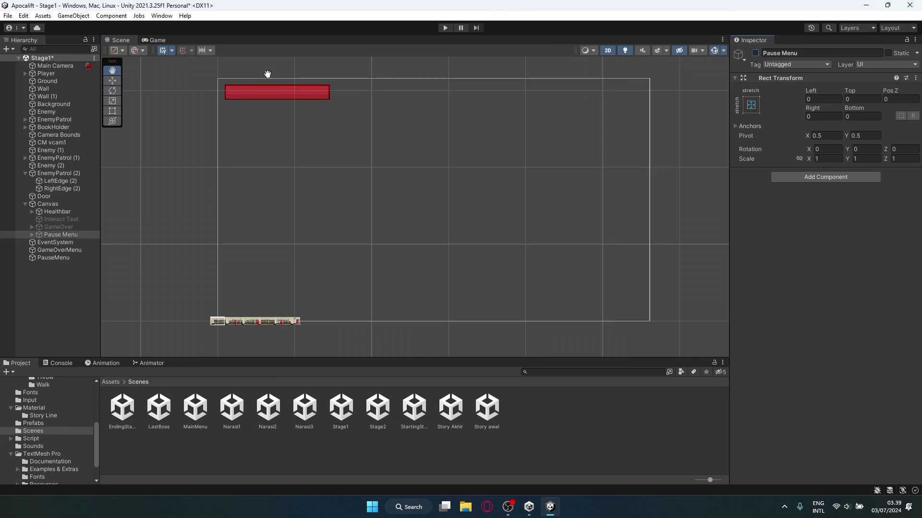
Examine the red health bar and its placement within the Canvas frame.
scroll(258, 83, up, 2)
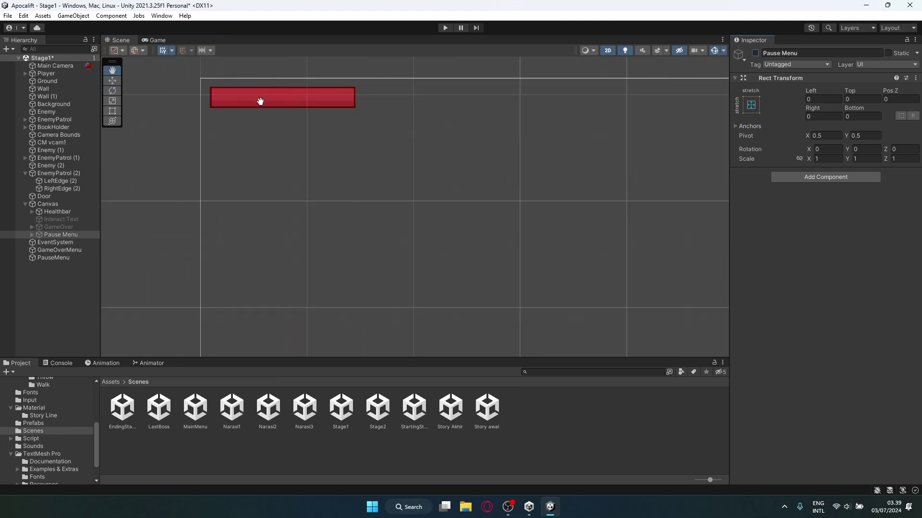
drag(260, 101, 307, 99)
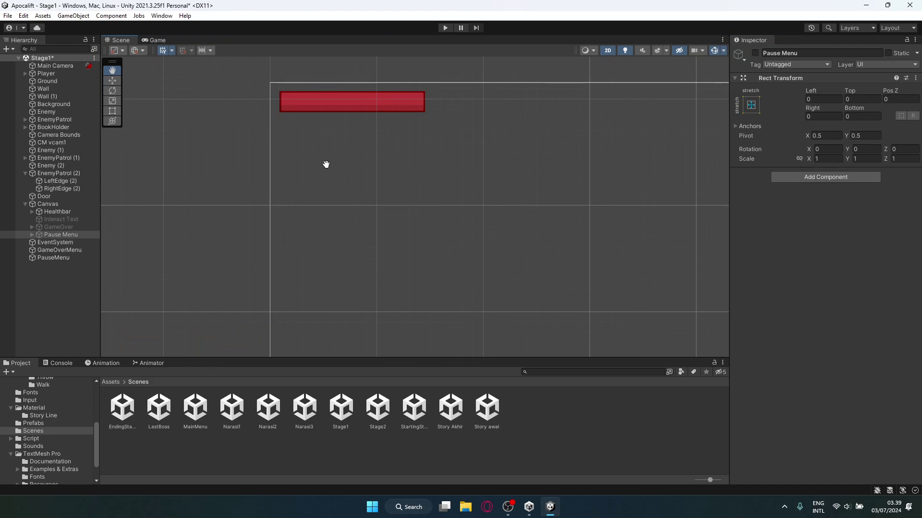
scroll(317, 153, down, 3)
scroll(305, 158, up, 3)
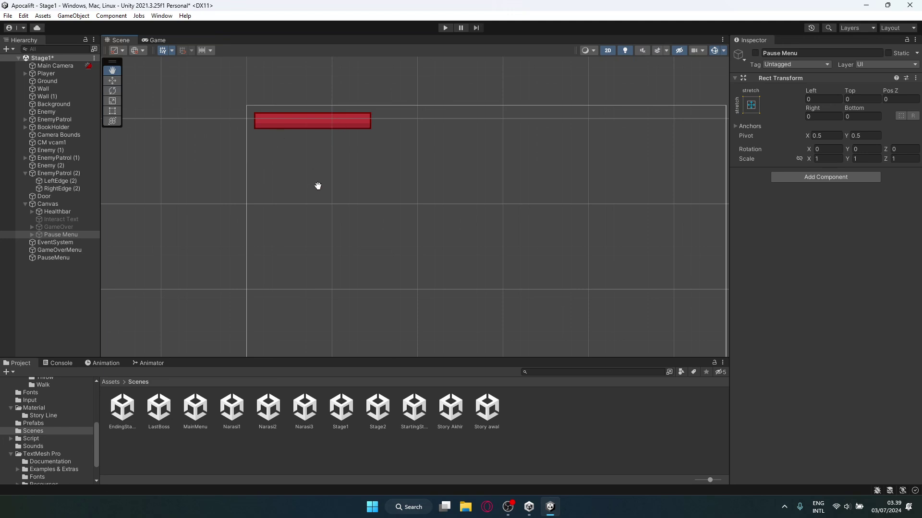
Return to the level and survey the corridor from the player's start past all enemies to the emergency exit.
scroll(317, 186, up, 6)
drag(269, 239, 349, 200)
scroll(370, 249, up, 8)
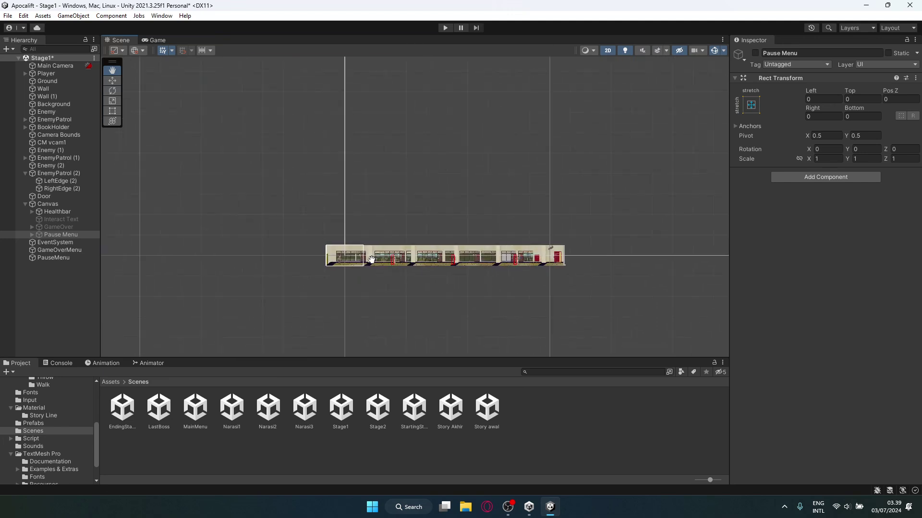
scroll(369, 253, up, 5)
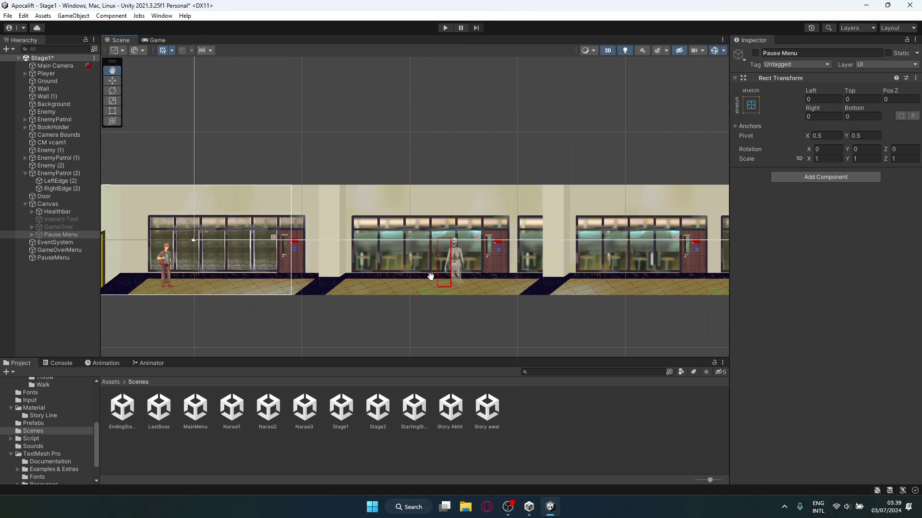
scroll(431, 277, up, 2)
scroll(390, 250, up, 2)
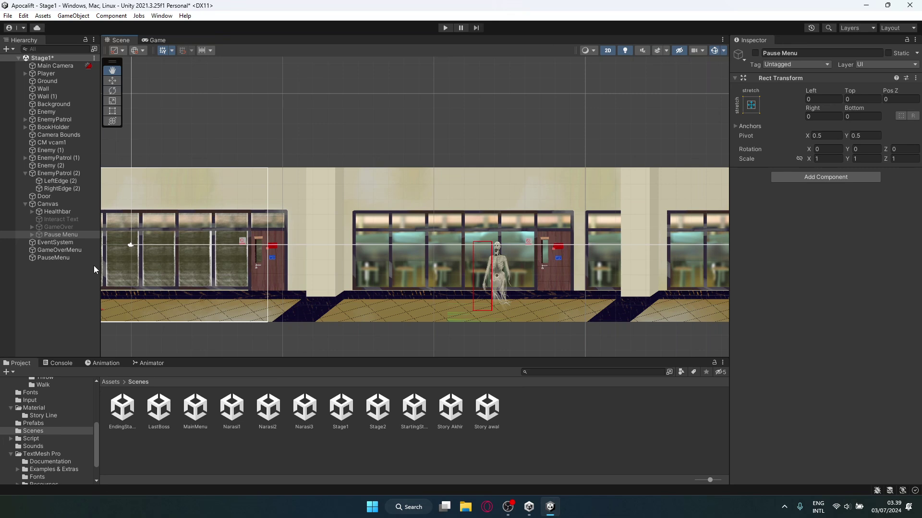
scroll(411, 203, down, 12)
drag(452, 204, 131, 220)
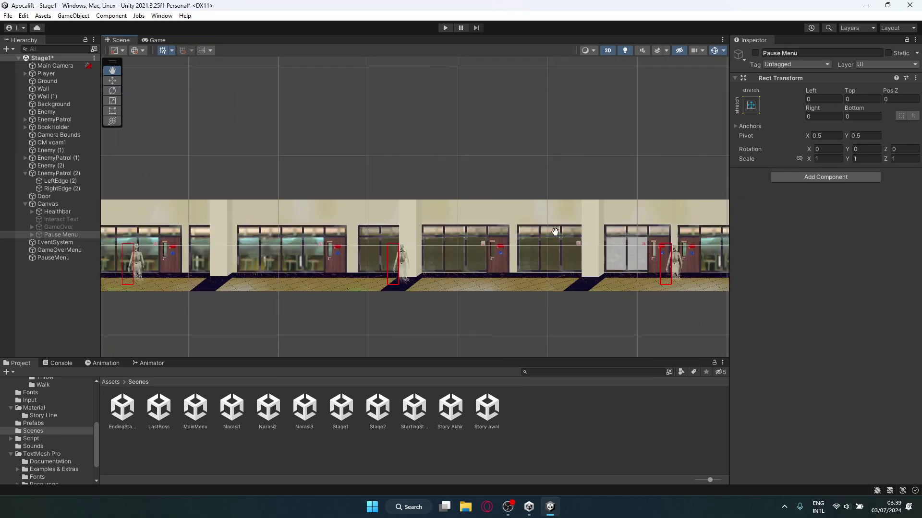
drag(555, 231, 300, 234)
drag(580, 232, 422, 252)
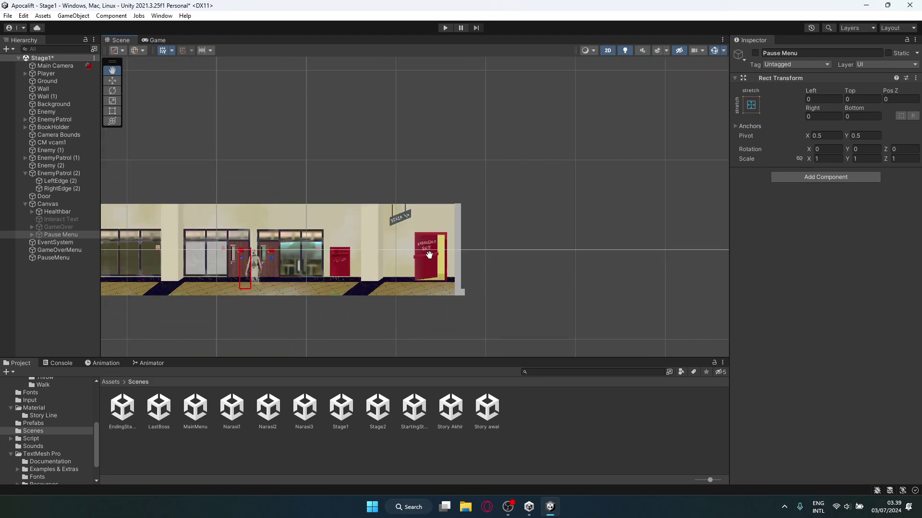
Select the Door object at the emergency exit and inspect its Box Collider 2D and Door Interact script settings.
scroll(429, 254, up, 10)
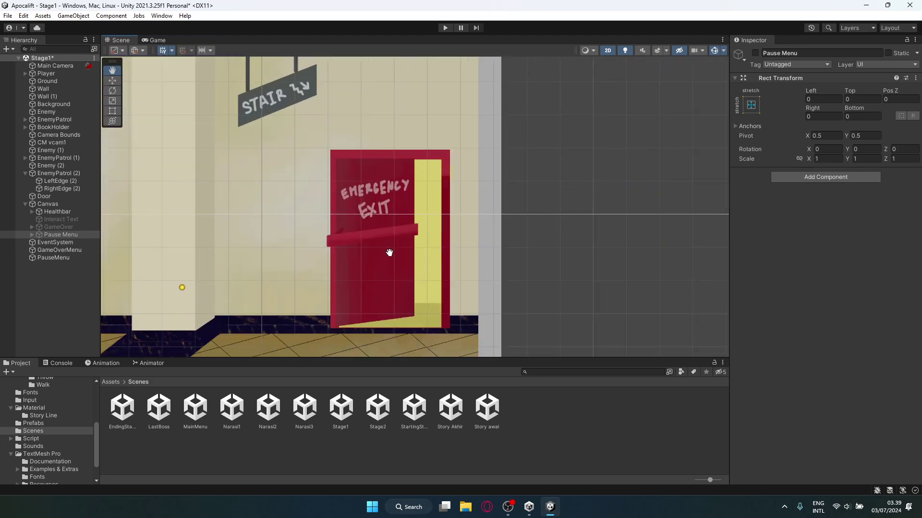
scroll(402, 250, up, 1)
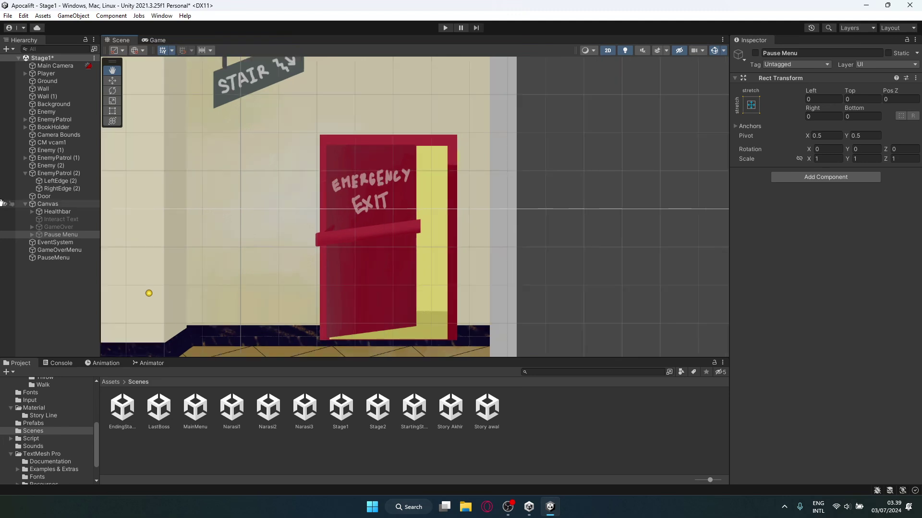
click(50, 193)
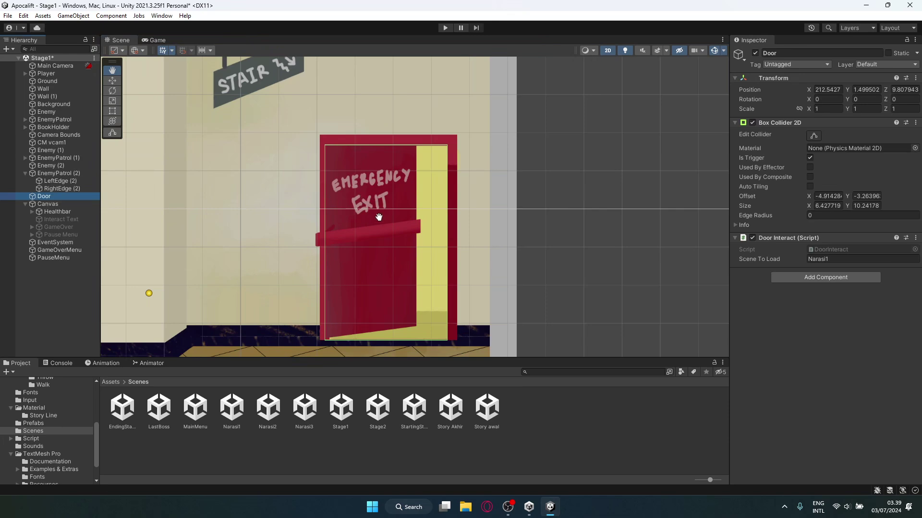
drag(376, 243, 343, 229)
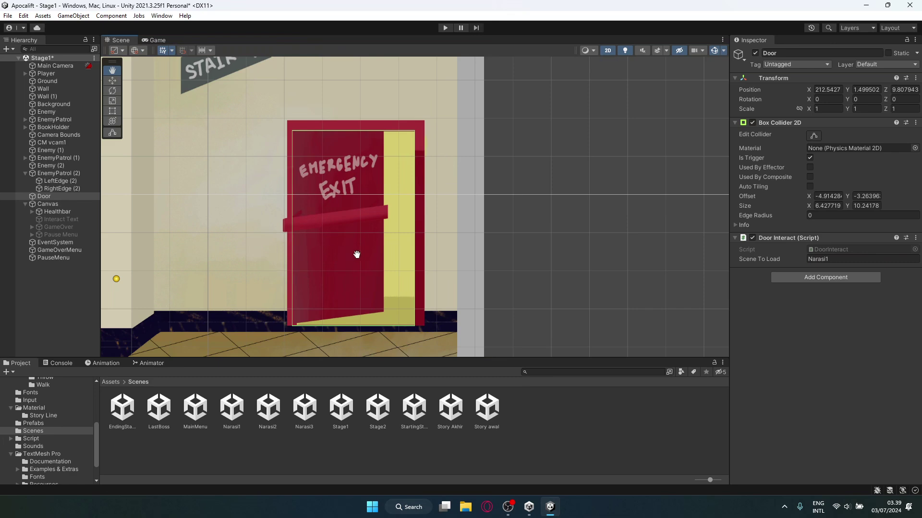
Activate the Canvas's Interact Text object and view its "Press E to Interact" prompt within the Canvas frame.
scroll(360, 241, down, 1)
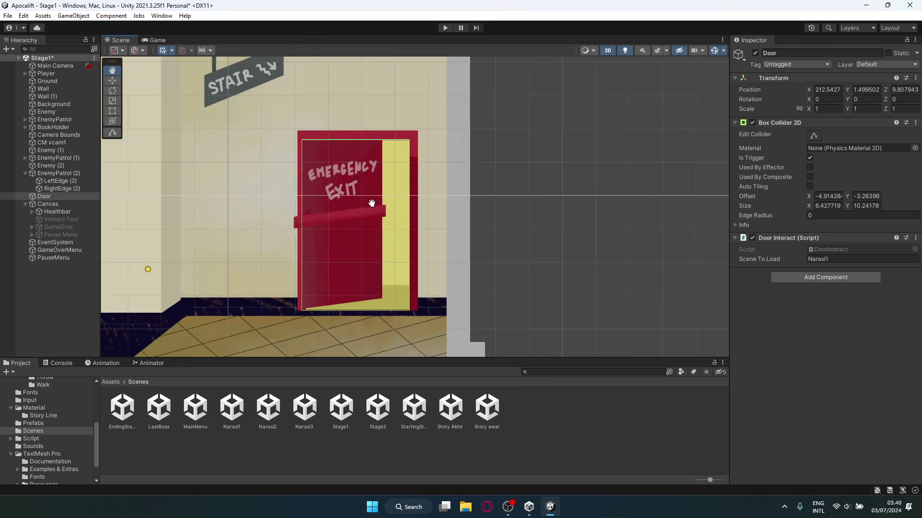
click(53, 219)
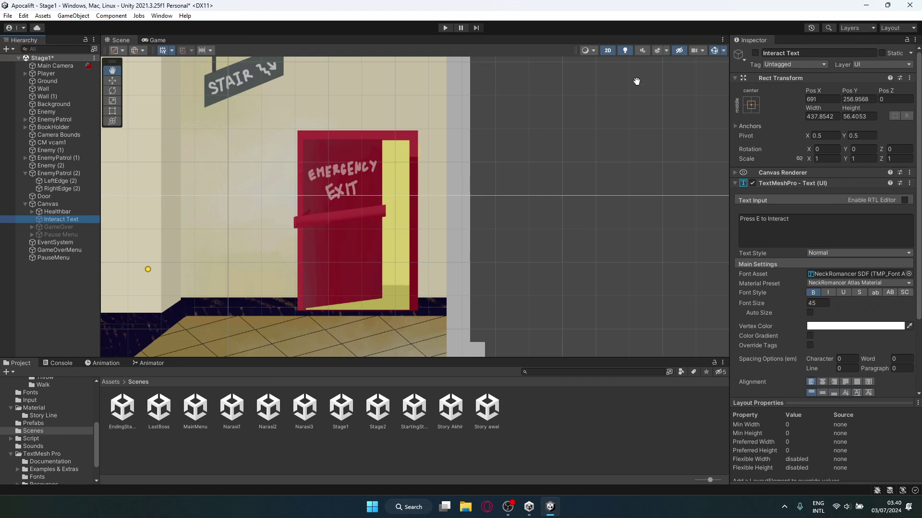
click(755, 53)
scroll(497, 154, down, 4)
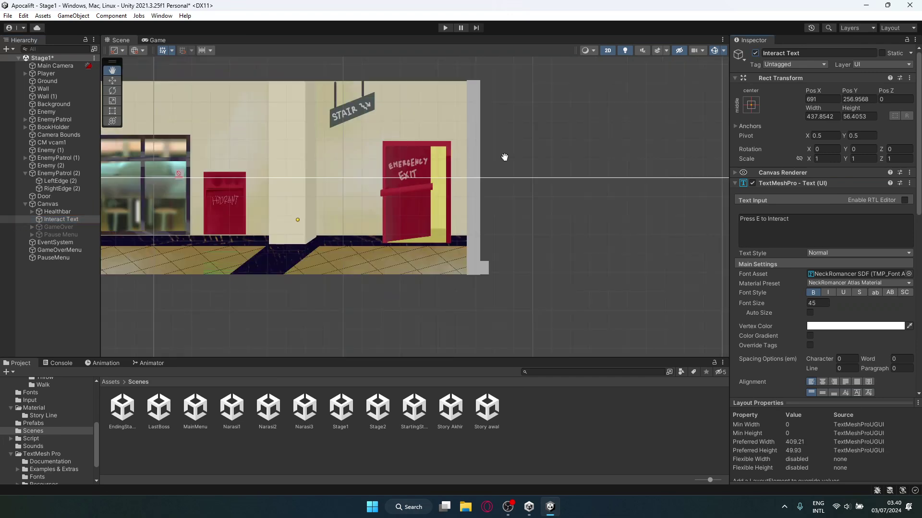
scroll(507, 157, down, 5)
drag(378, 231, 487, 198)
scroll(542, 176, down, 3)
scroll(542, 176, down, 6)
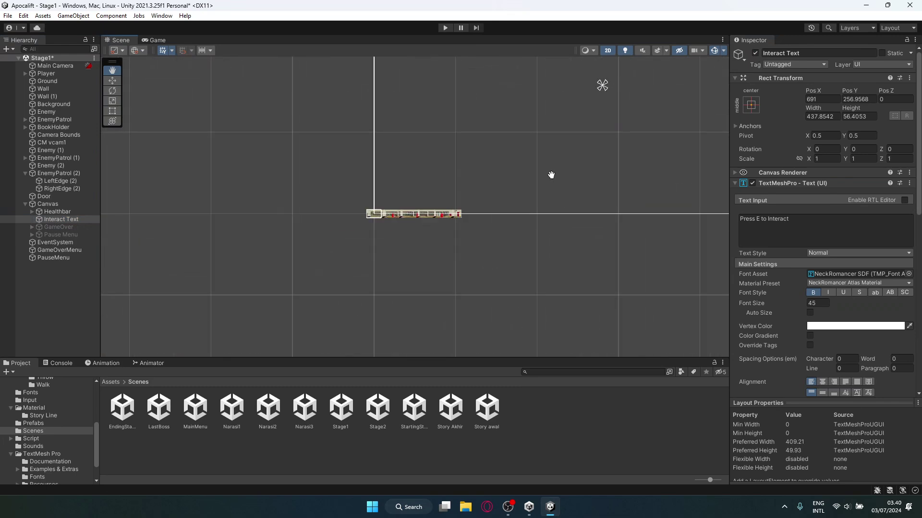
drag(552, 174, 407, 234)
scroll(407, 234, up, 8)
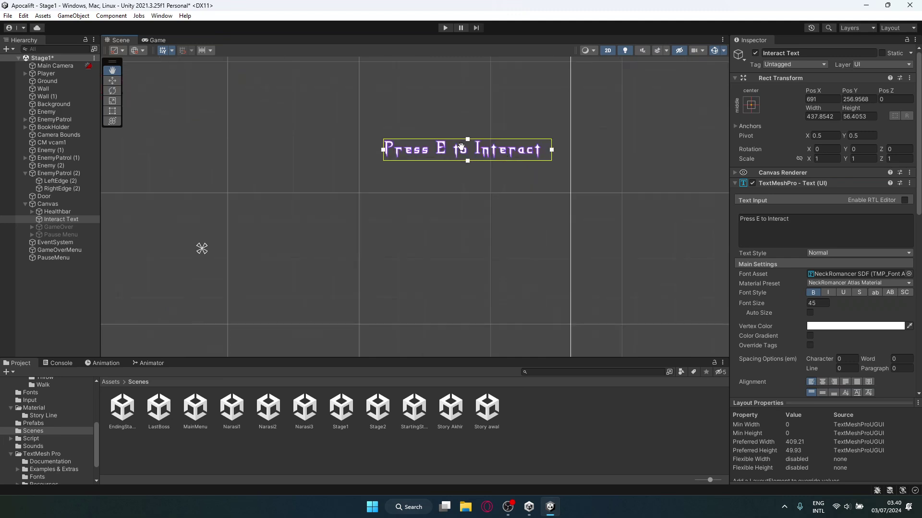
Return to the level and examine the area around the emergency exit door and the last enemy.
drag(317, 275, 638, 125)
drag(415, 220, 682, 47)
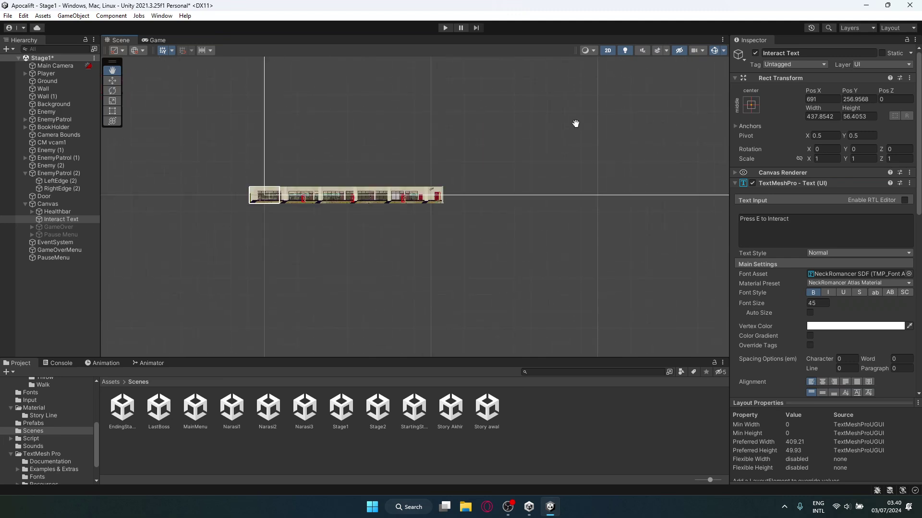
scroll(458, 189, up, 7)
scroll(437, 191, up, 6)
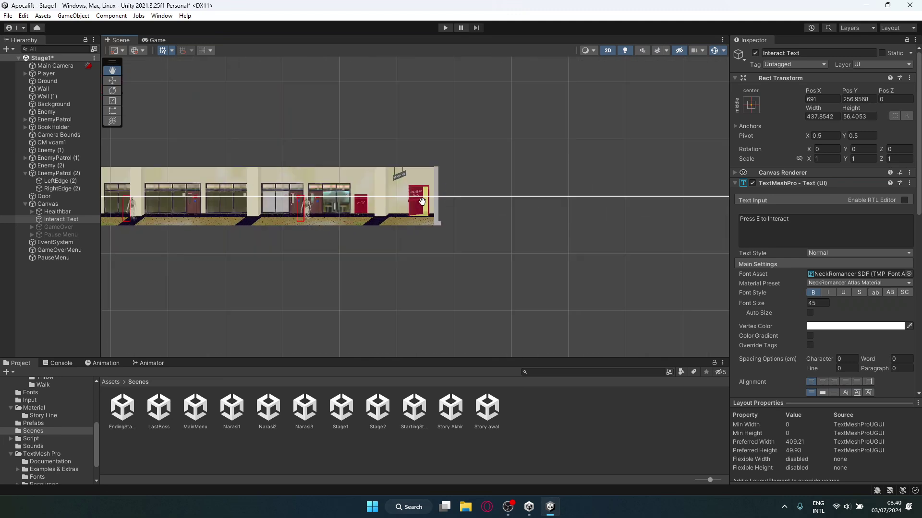
scroll(421, 198, up, 3)
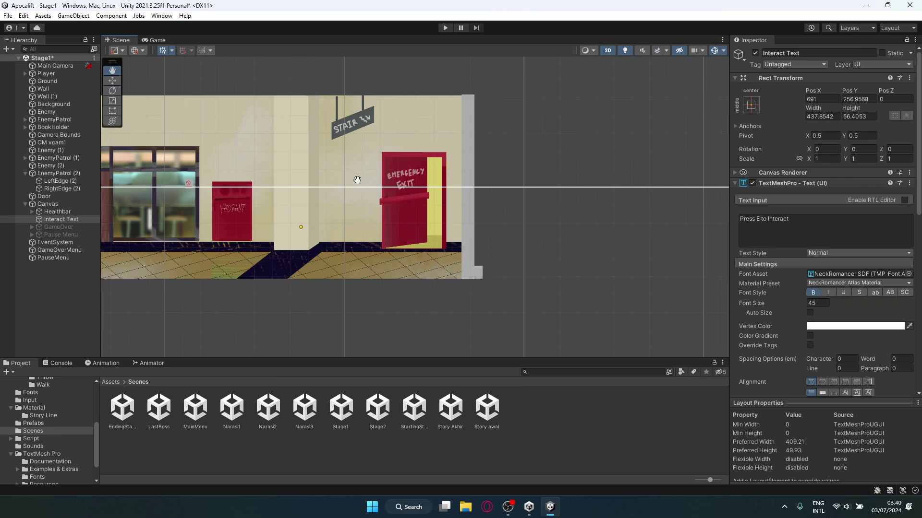
drag(357, 180, 454, 182)
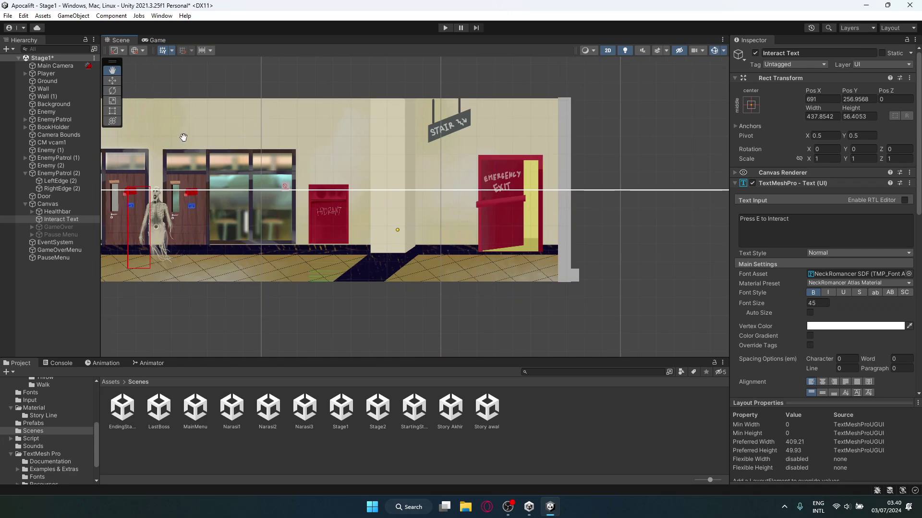
drag(181, 139, 339, 147)
Preview the interact prompt in the Game view, deactivate Interact Text, and return to the Scene view.
click(155, 41)
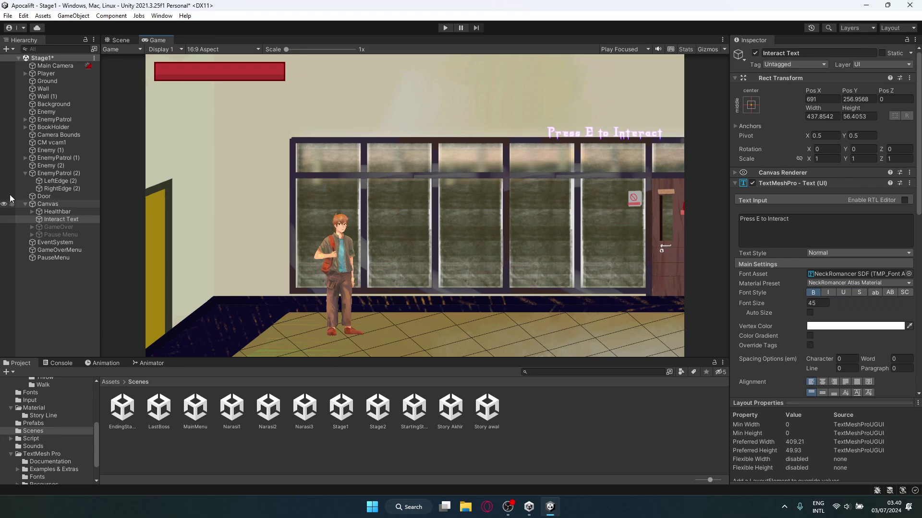
click(35, 195)
click(54, 215)
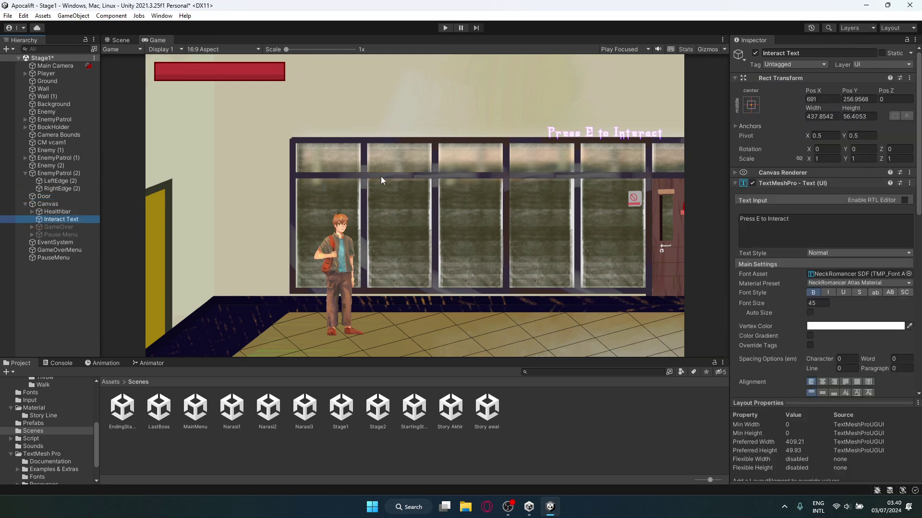
click(755, 53)
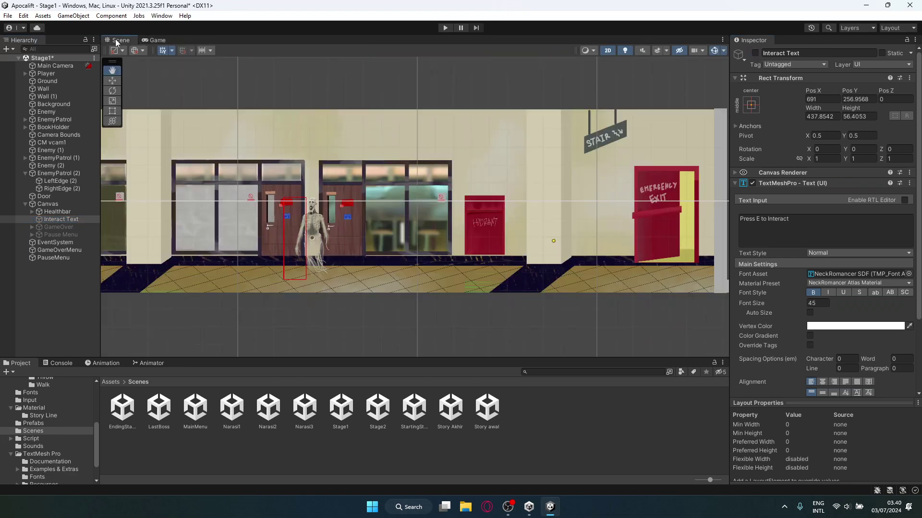
click(118, 41)
click(508, 507)
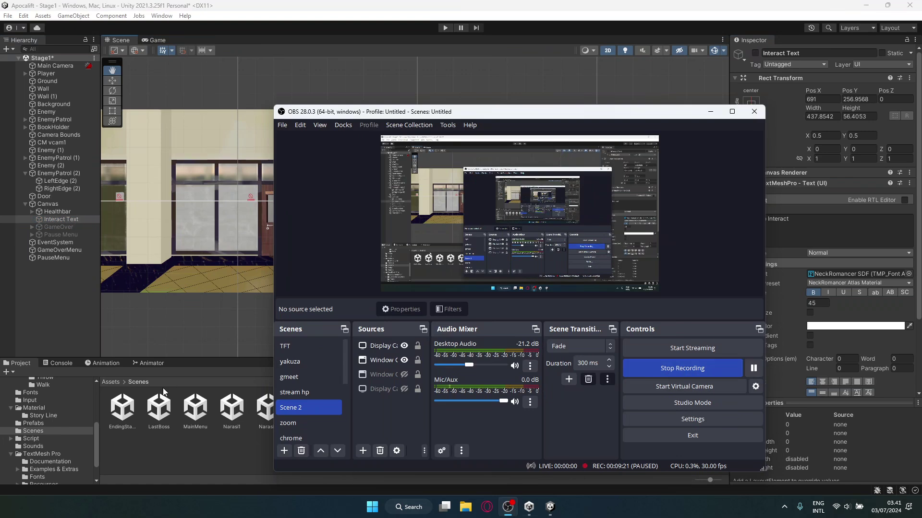
click(157, 343)
Survey the Stage1 corridor back from the exit area to the player's starting position.
drag(195, 333, 254, 324)
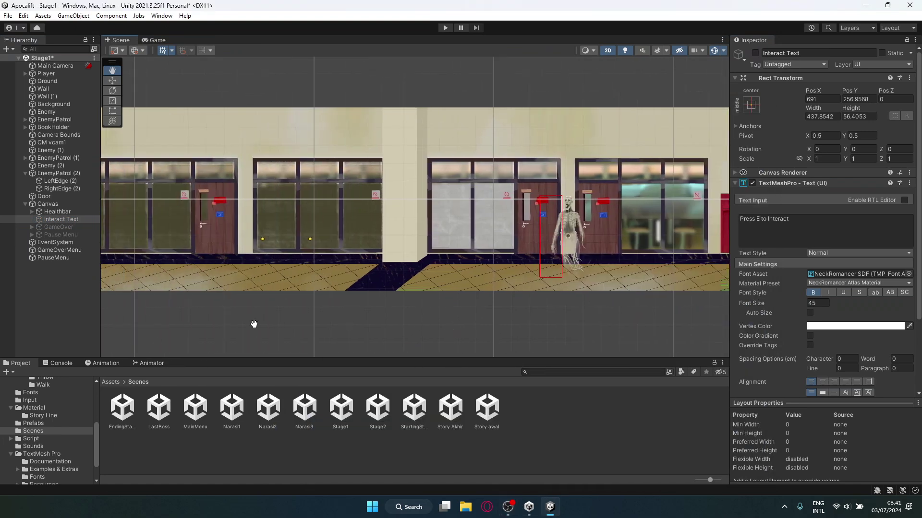
drag(112, 315, 319, 327)
scroll(320, 325, down, 5)
drag(211, 287, 378, 240)
scroll(320, 233, down, 5)
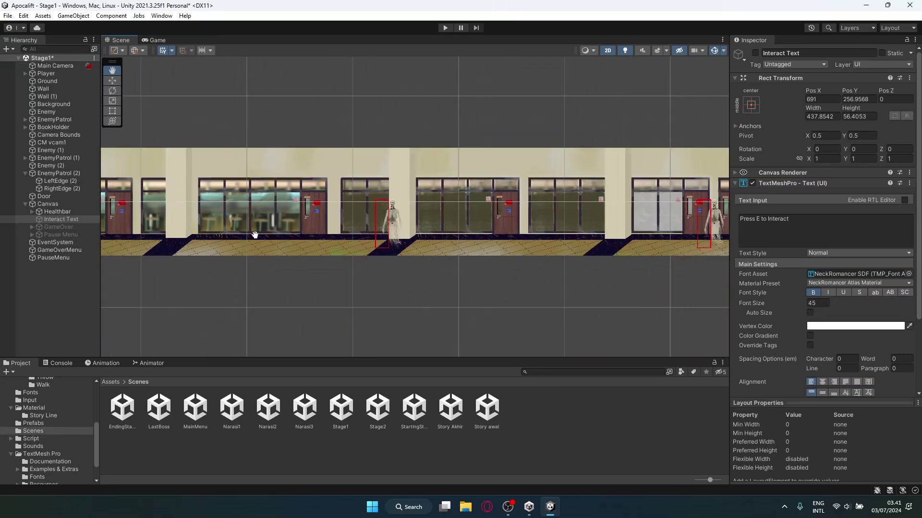
drag(186, 198, 337, 211)
drag(201, 182, 405, 184)
scroll(128, 234, up, 5)
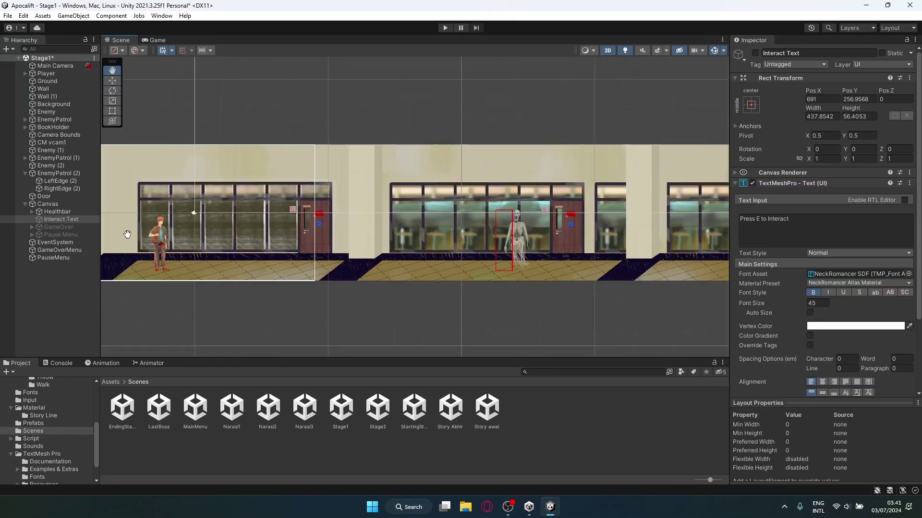
scroll(128, 234, up, 2)
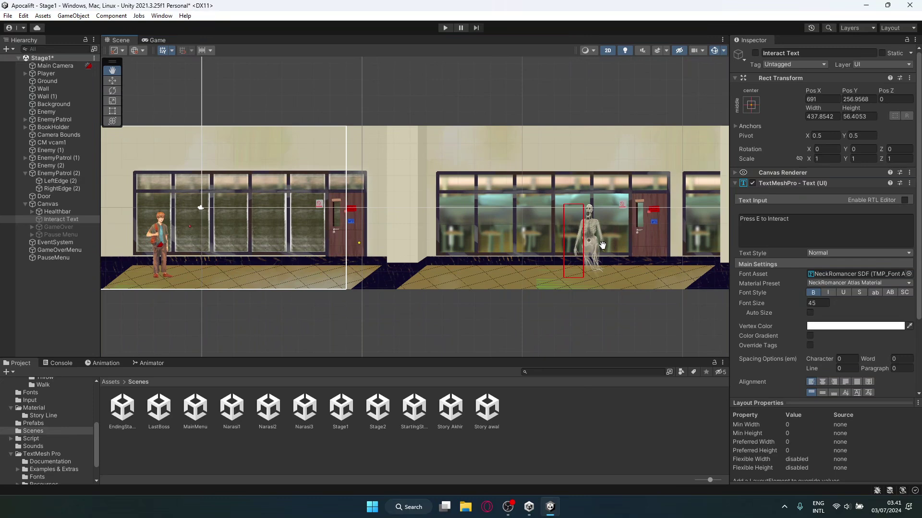
scroll(603, 246, down, 2)
scroll(247, 254, up, 2)
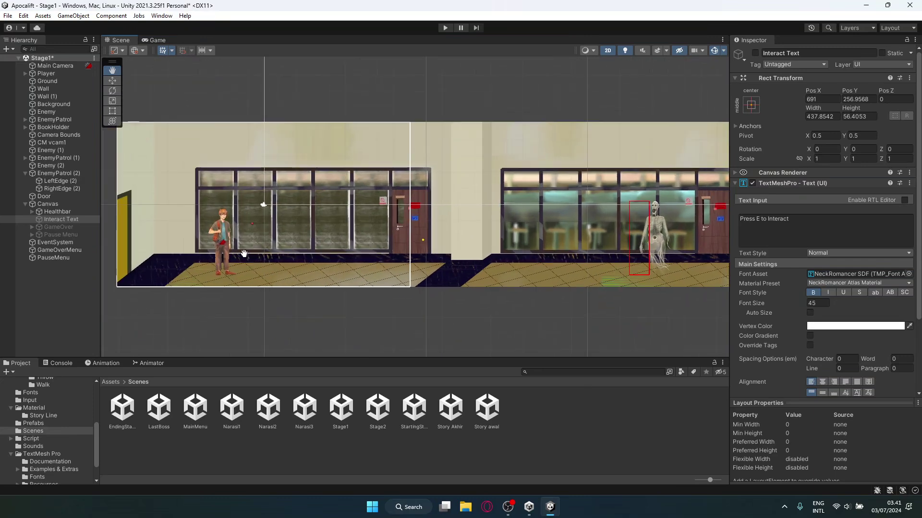
scroll(243, 254, up, 1)
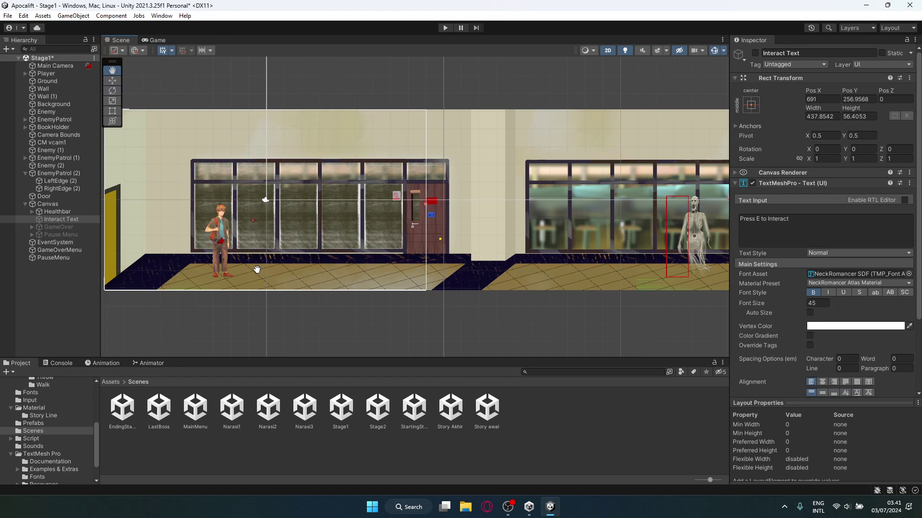
scroll(257, 269, up, 4)
Follow the player's route through Stage1 past each enemy and examine the emergency exit door.
drag(410, 264, 154, 298)
scroll(369, 288, down, 5)
drag(473, 299, 315, 281)
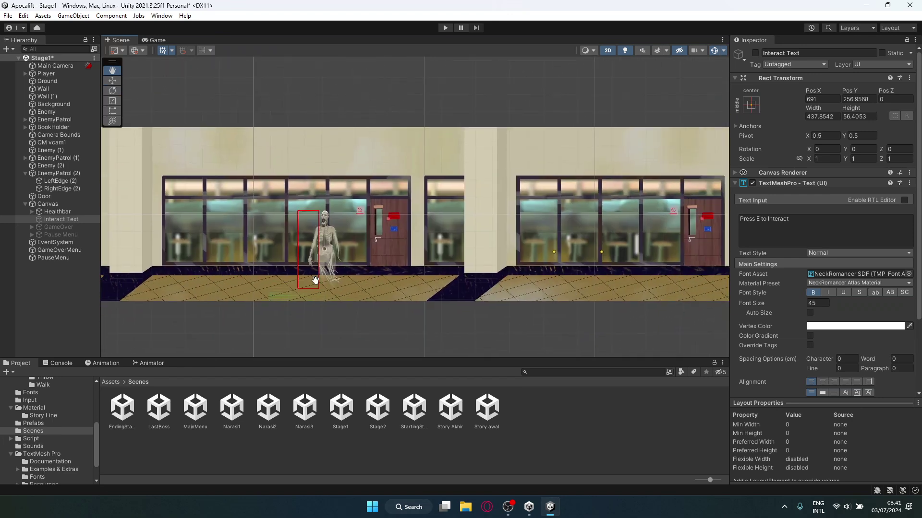
scroll(418, 280, down, 4)
drag(674, 312, 470, 299)
drag(519, 269, 374, 284)
drag(546, 284, 413, 279)
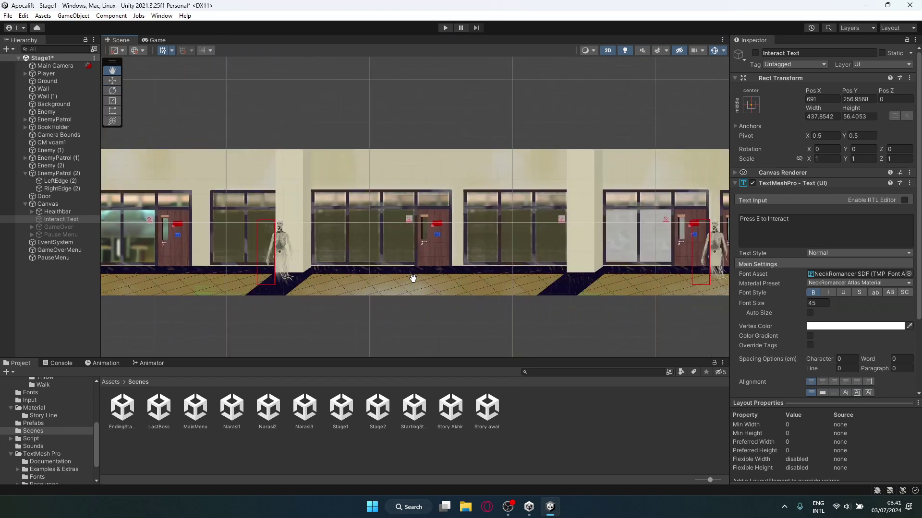
drag(663, 279, 399, 261)
drag(652, 253, 391, 284)
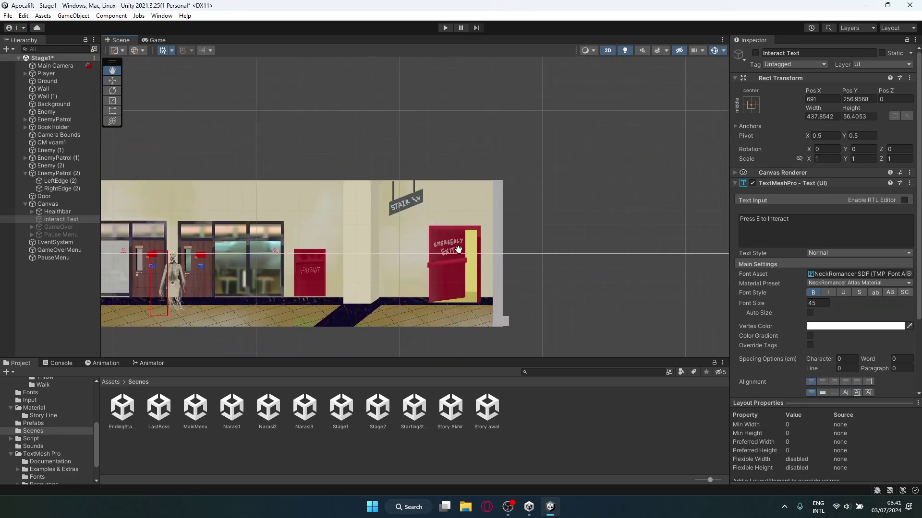
scroll(458, 250, up, 3)
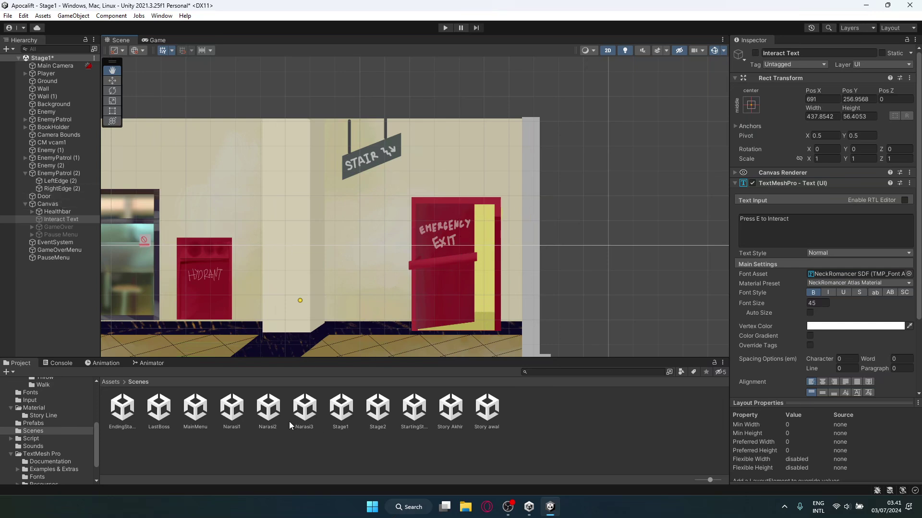
Open the Narasi1 scene and examine its narration text and "Click to Continue" prompt on the black screen.
double_click(238, 415)
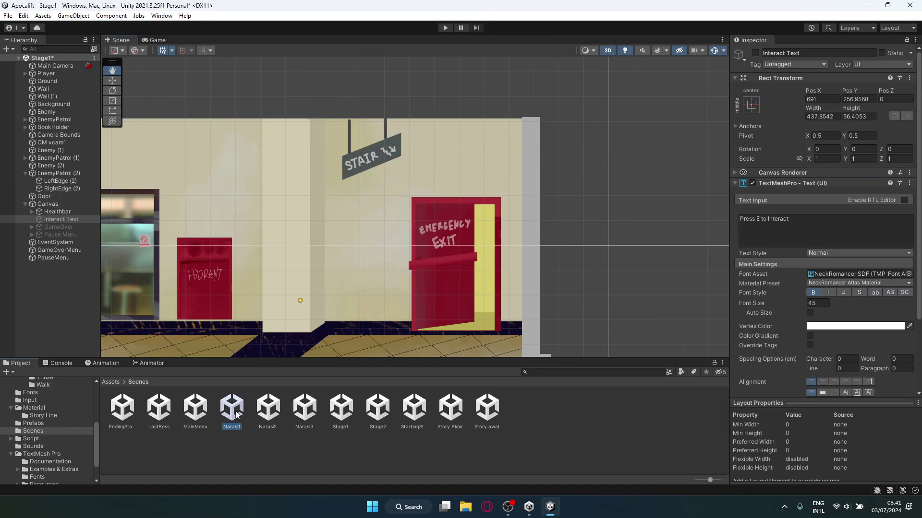
click(447, 270)
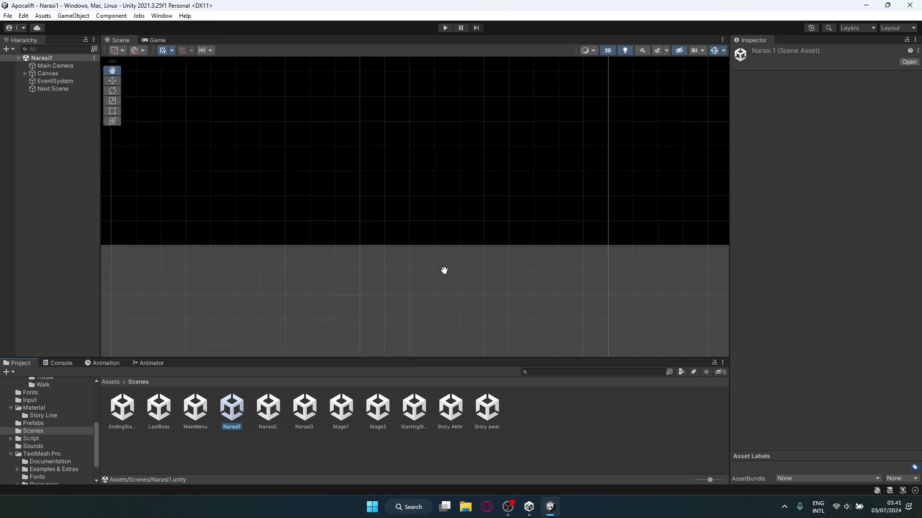
scroll(424, 201, down, 8)
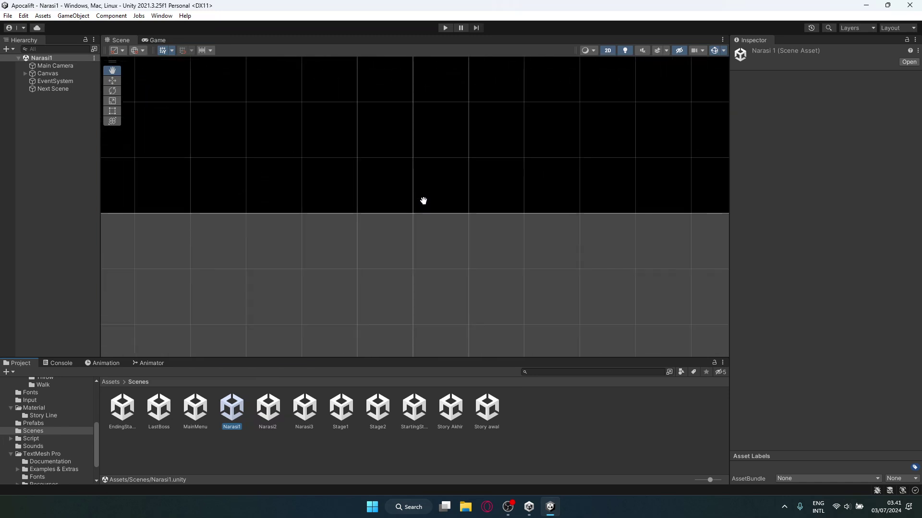
middle_drag(531, 153, 396, 249)
scroll(523, 180, down, 14)
middle_drag(582, 162, 422, 244)
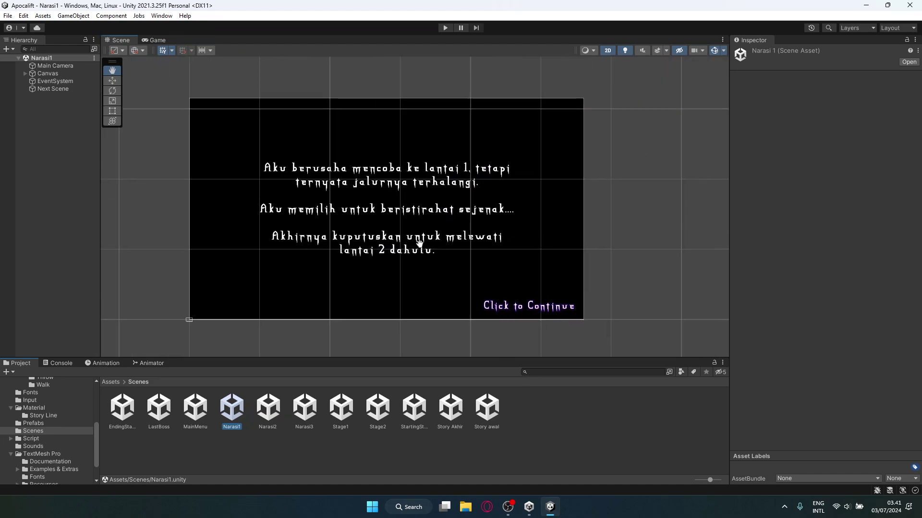
scroll(434, 246, up, 4)
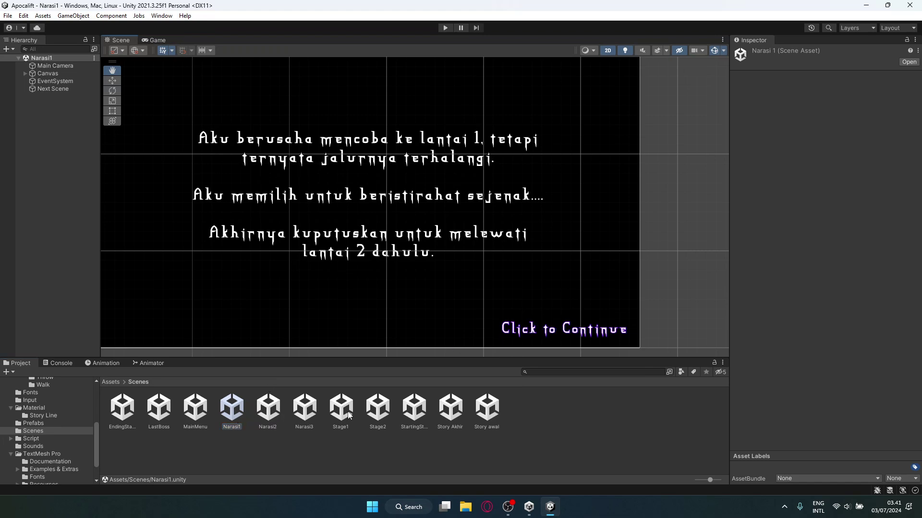
Open the Stage2 scene and bring its corridor level into view.
double_click(378, 410)
drag(222, 257, 557, 210)
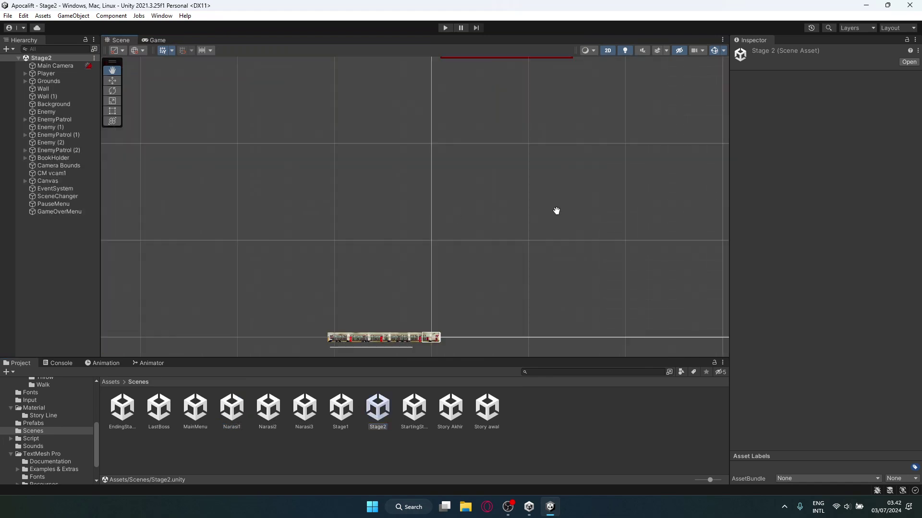
scroll(430, 327, up, 4)
drag(431, 329, 466, 207)
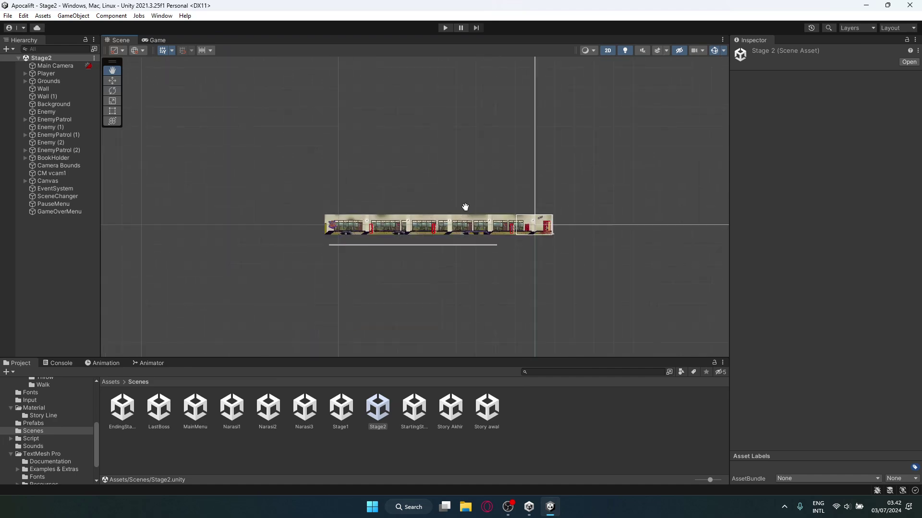
scroll(468, 211, up, 5)
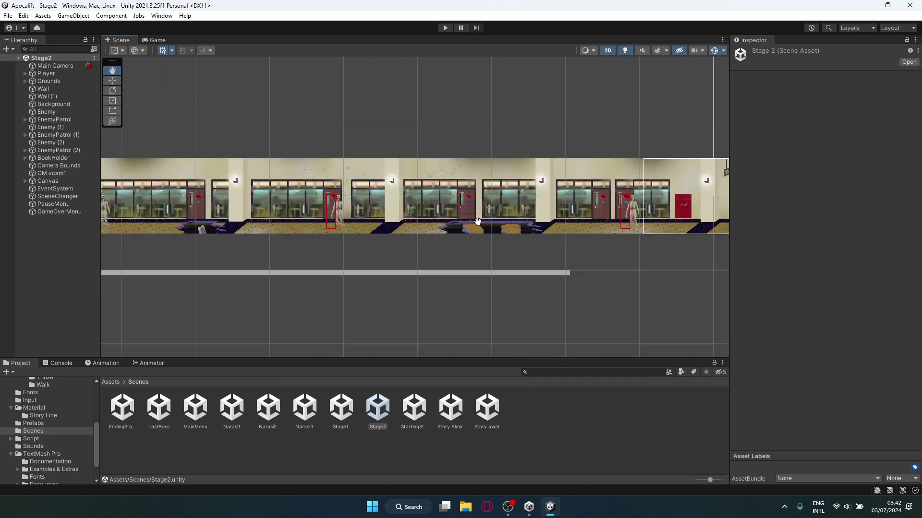
Survey the Stage2 corridor's enemies and the holes in its floor up to the red hydrant cabinet.
scroll(485, 221, up, 5)
drag(562, 234, 408, 266)
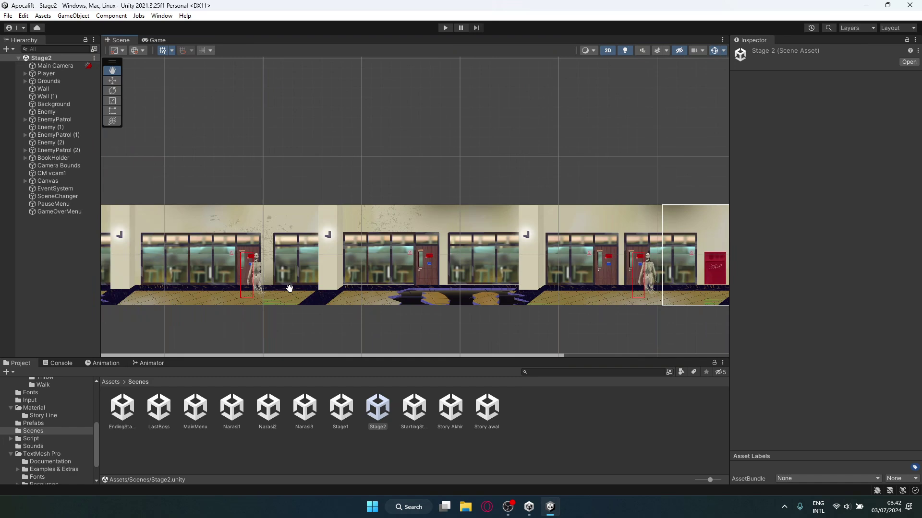
scroll(293, 281, up, 2)
drag(296, 275, 590, 257)
scroll(397, 260, up, 3)
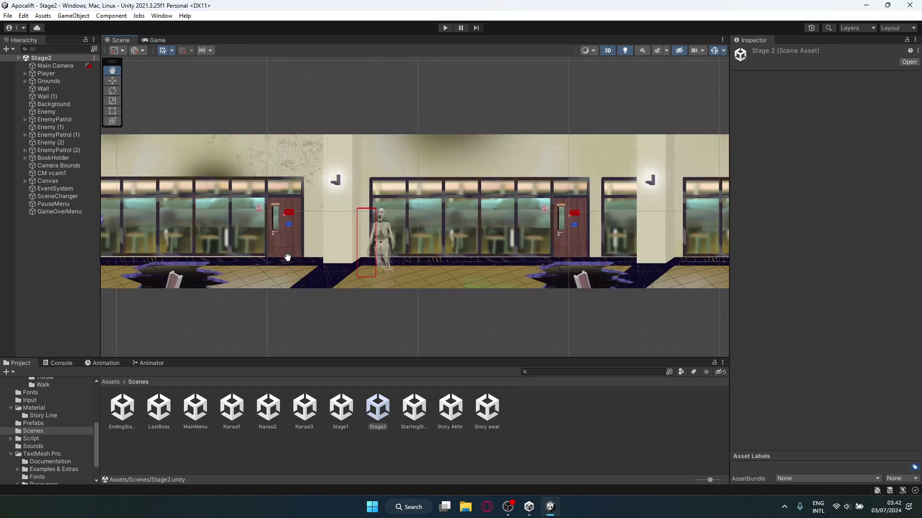
mouse_move(287, 257)
mouse_down()
mouse_move(459, 261)
mouse_move(305, 257)
mouse_up()
drag(510, 257, 313, 253)
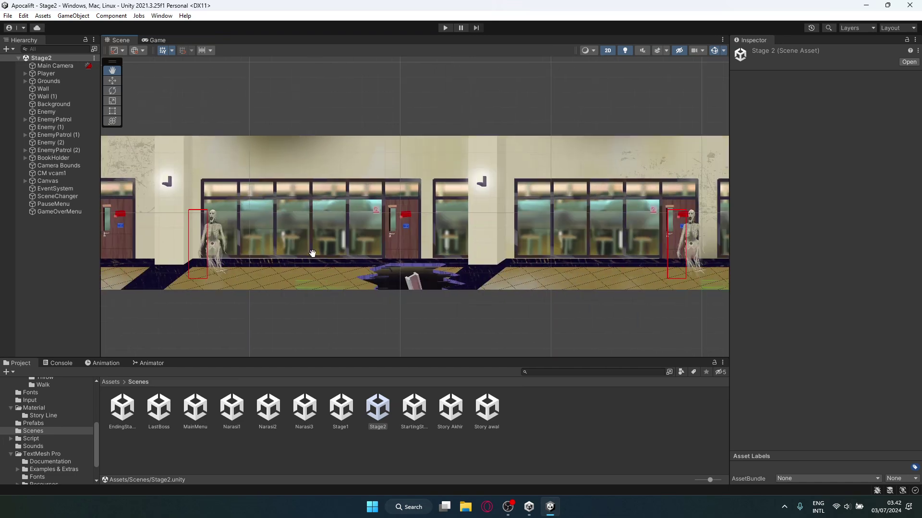
drag(619, 262, 334, 263)
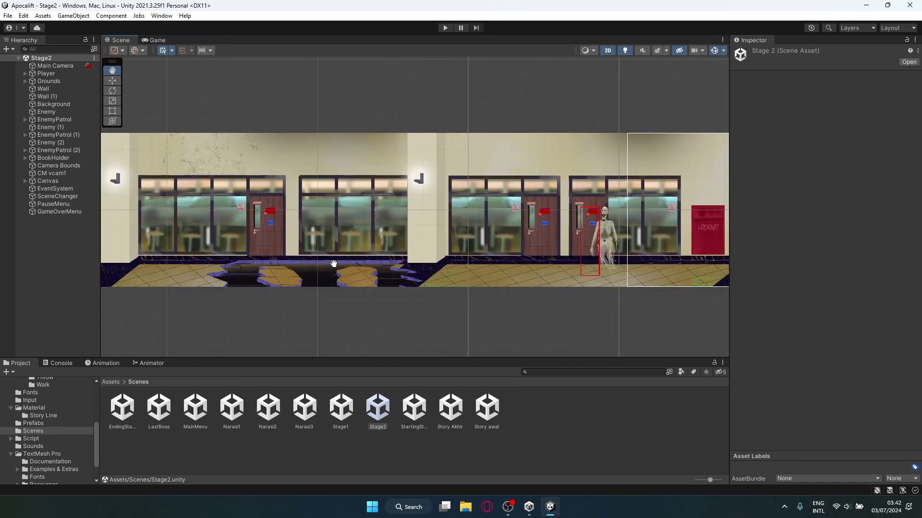
Expand the Grounds group and examine the floor pieces across the wide broken gap in the Stage2 corridor.
scroll(384, 274, up, 6)
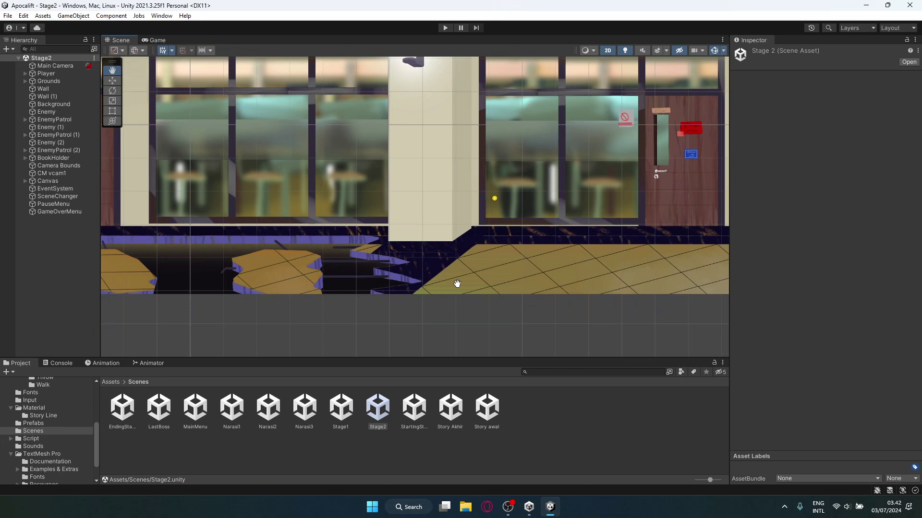
scroll(436, 288, up, 1)
drag(323, 261, 484, 253)
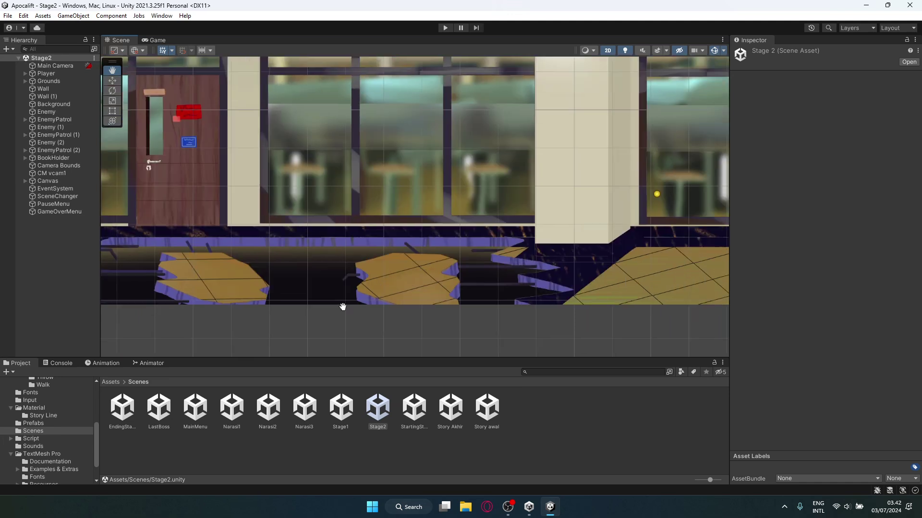
click(68, 80)
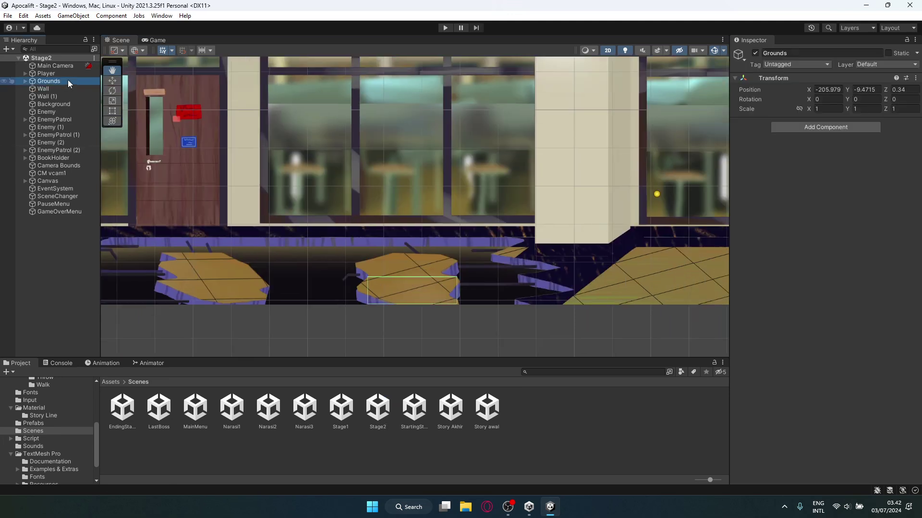
click(25, 81)
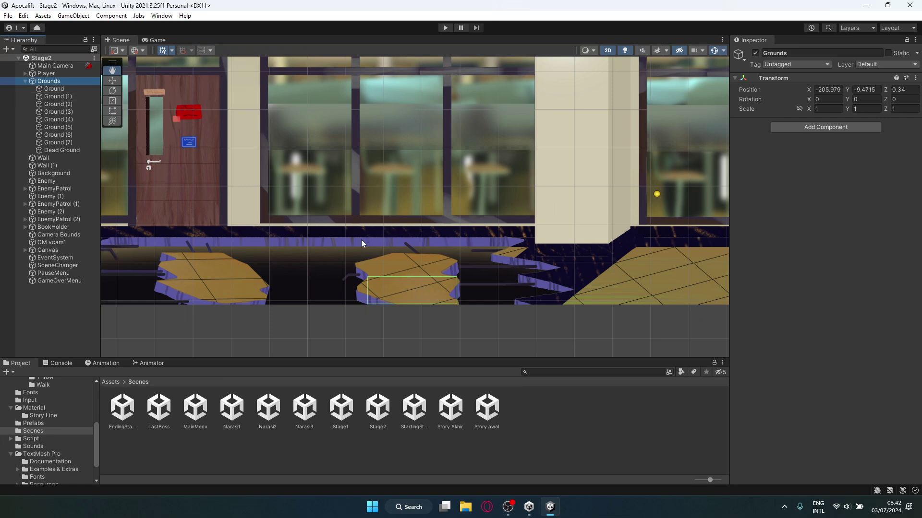
drag(338, 282, 456, 266)
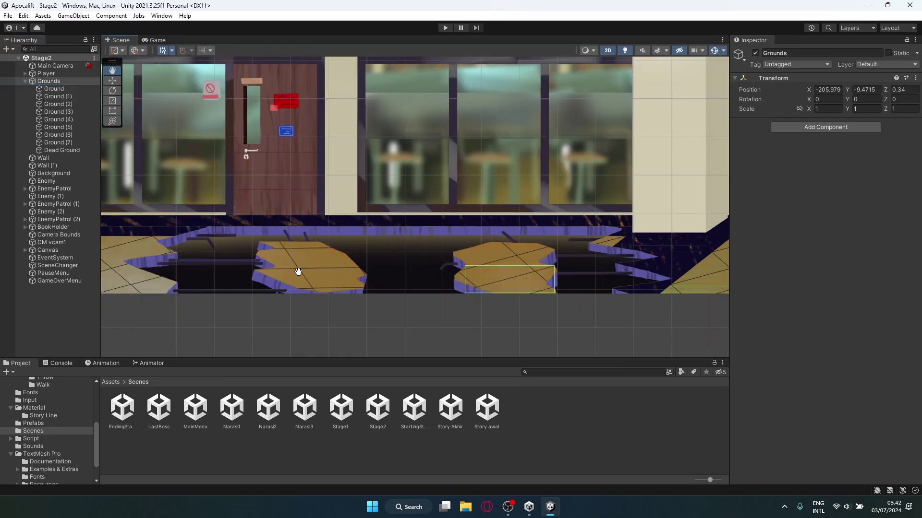
drag(298, 272, 239, 262)
drag(494, 259, 372, 255)
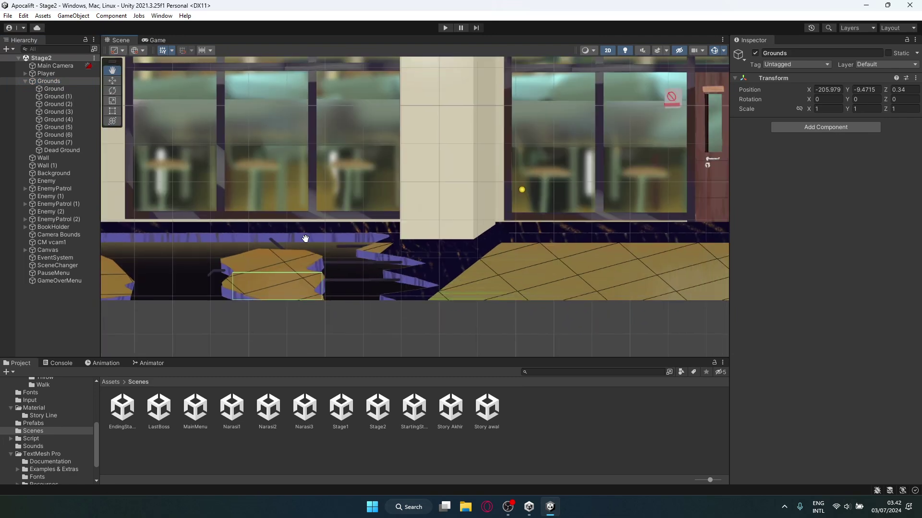
Inspect the box colliders of Ground and Ground (1) against the floor pieces around the gap.
click(60, 88)
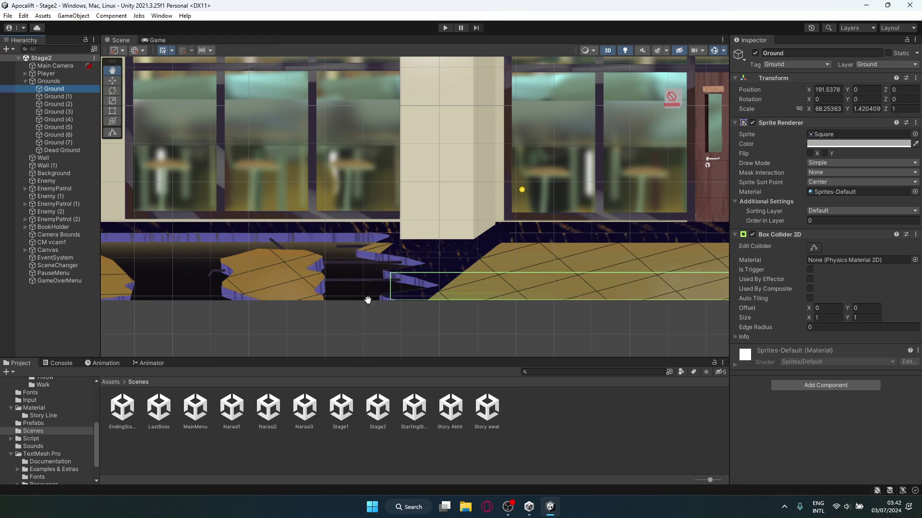
drag(347, 303, 385, 300)
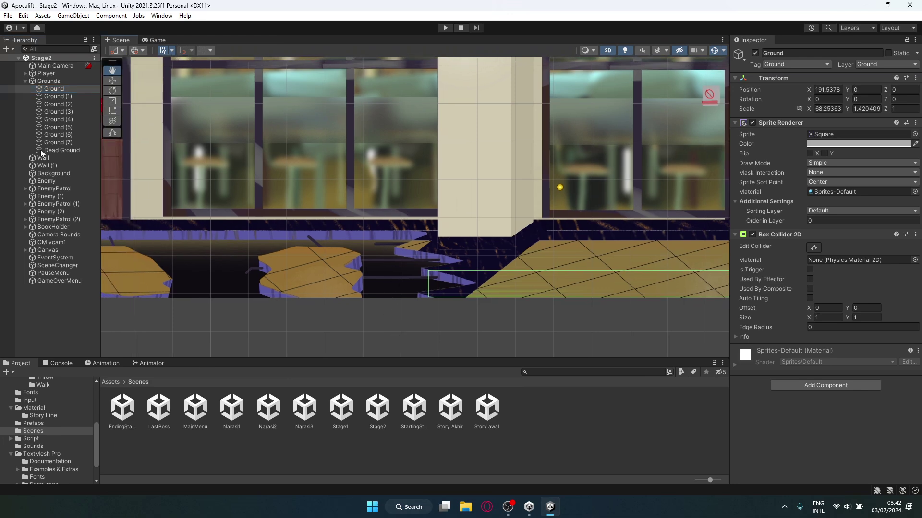
click(57, 96)
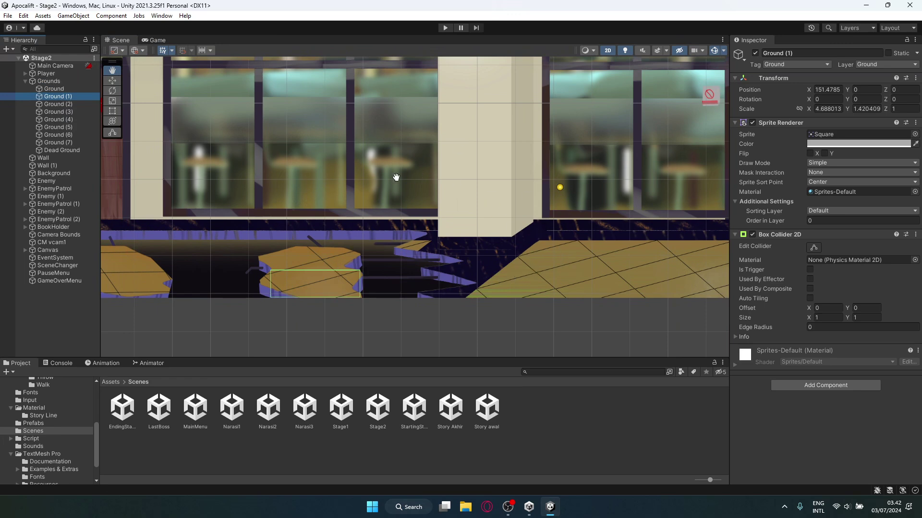
click(46, 88)
click(55, 96)
scroll(398, 266, down, 3)
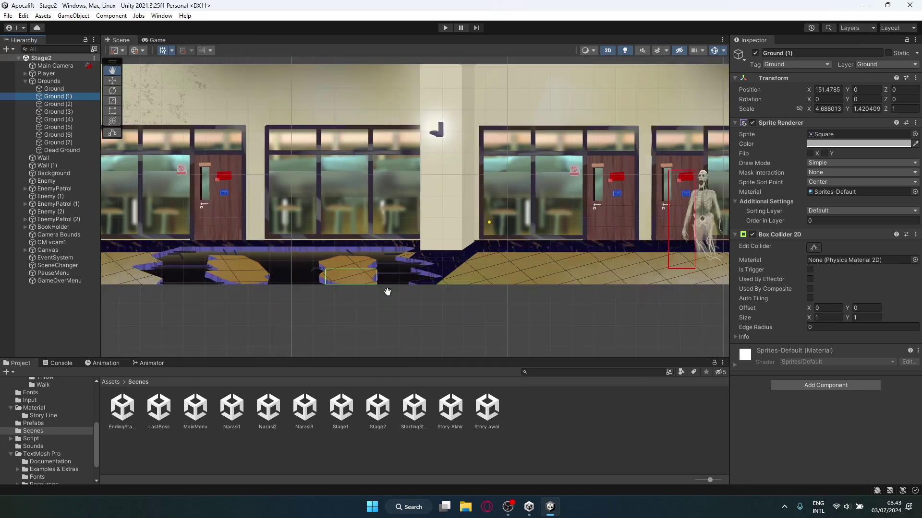
Inspect the Dead Ground object beneath the corridor and its position relative to the gap above.
click(71, 150)
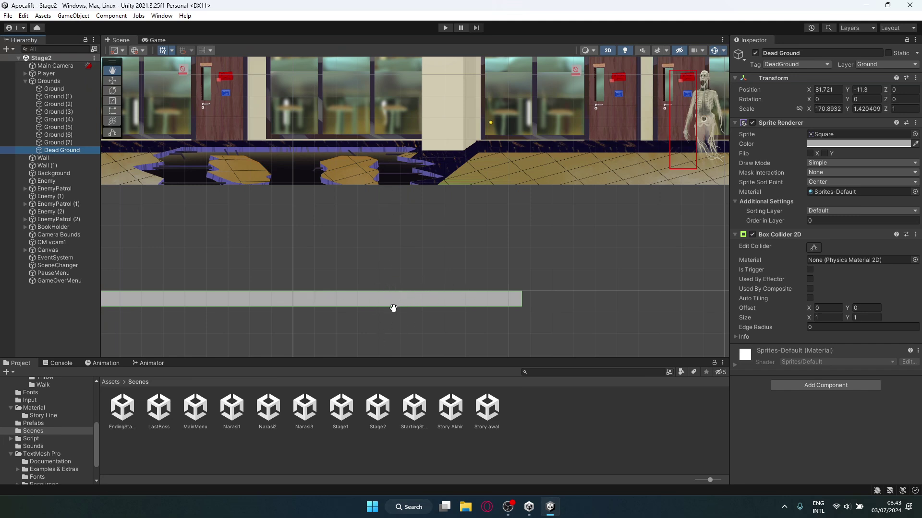
scroll(418, 288, up, 2)
scroll(383, 294, up, 3)
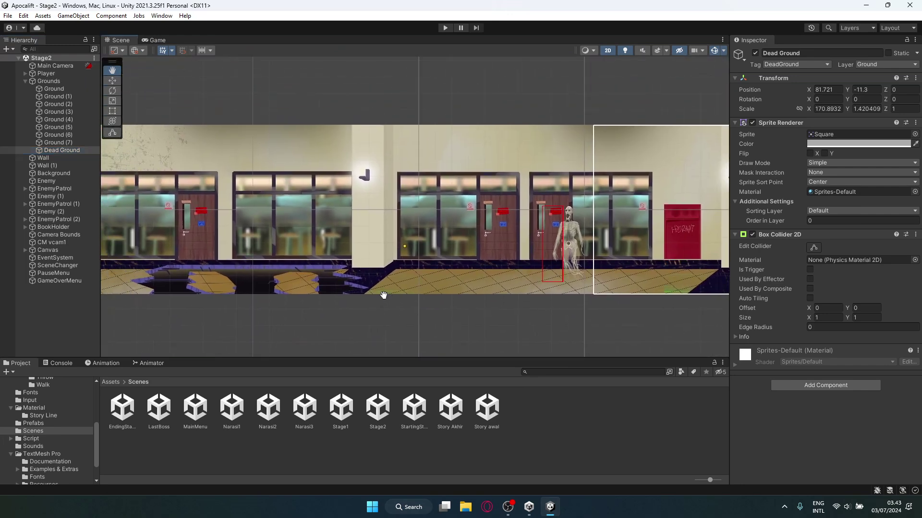
scroll(375, 300, up, 5)
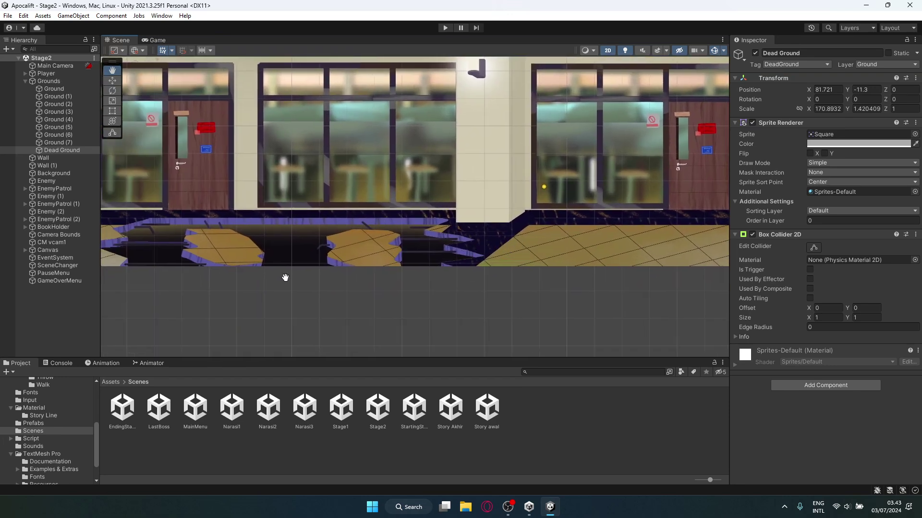
drag(285, 301, 358, 316)
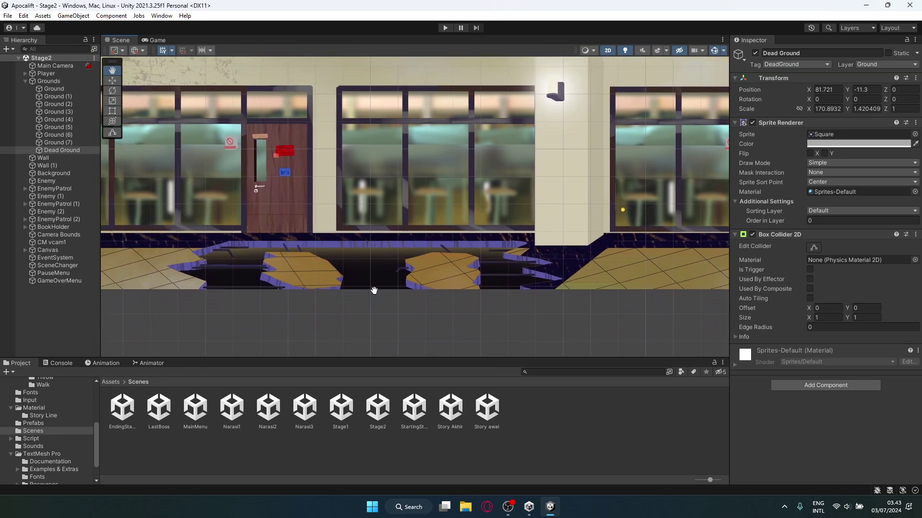
scroll(367, 295, up, 4)
drag(378, 274, 514, 268)
Follow the Stage2 corridor to the yellow door at its far end and inspect the SceneChanger's trigger collider.
scroll(339, 255, down, 12)
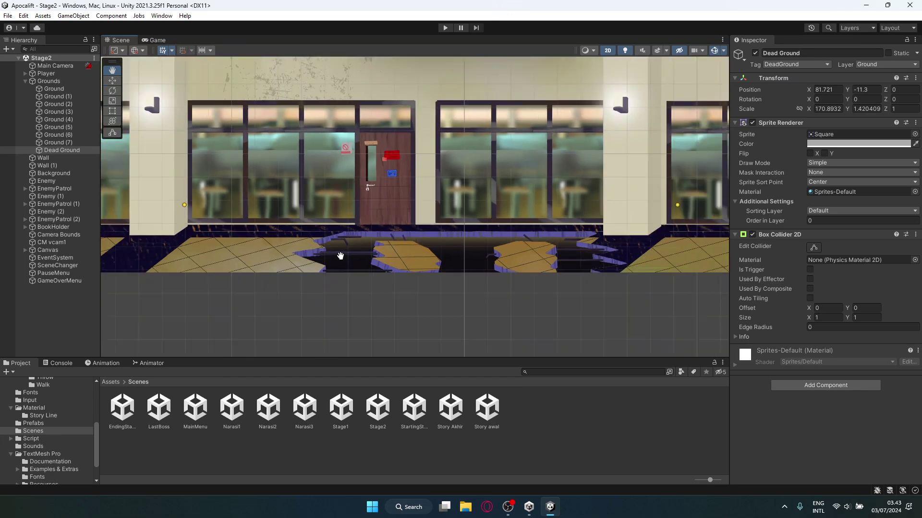
drag(293, 255, 485, 251)
drag(245, 238, 481, 238)
scroll(264, 229, down, 6)
drag(208, 234, 480, 247)
drag(177, 244, 323, 261)
scroll(399, 261, up, 10)
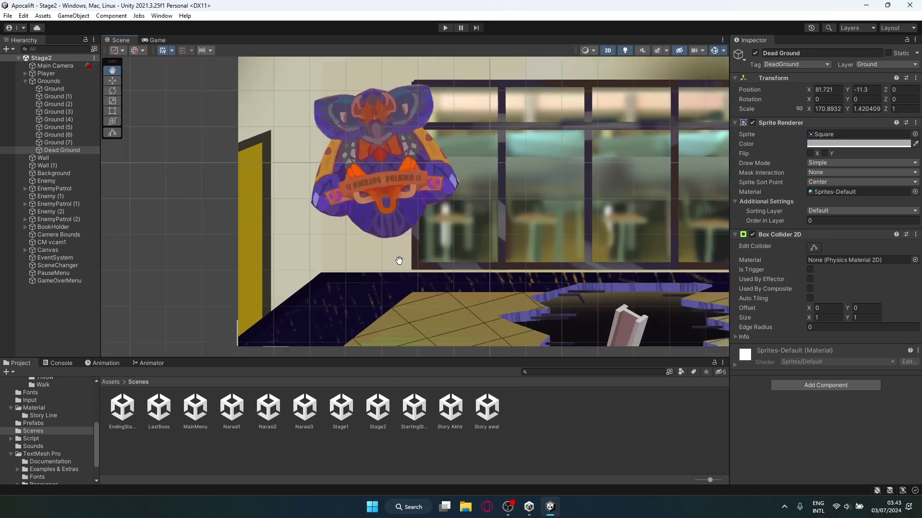
click(71, 263)
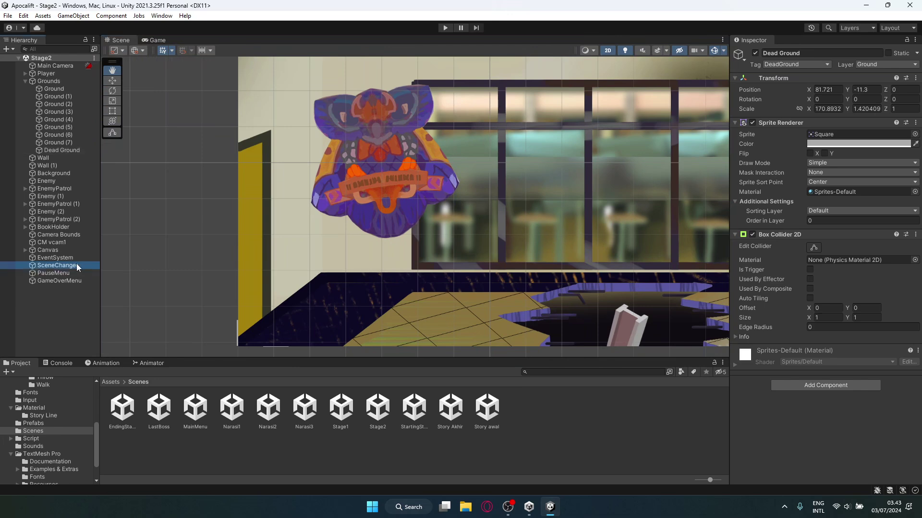
drag(499, 219, 455, 244)
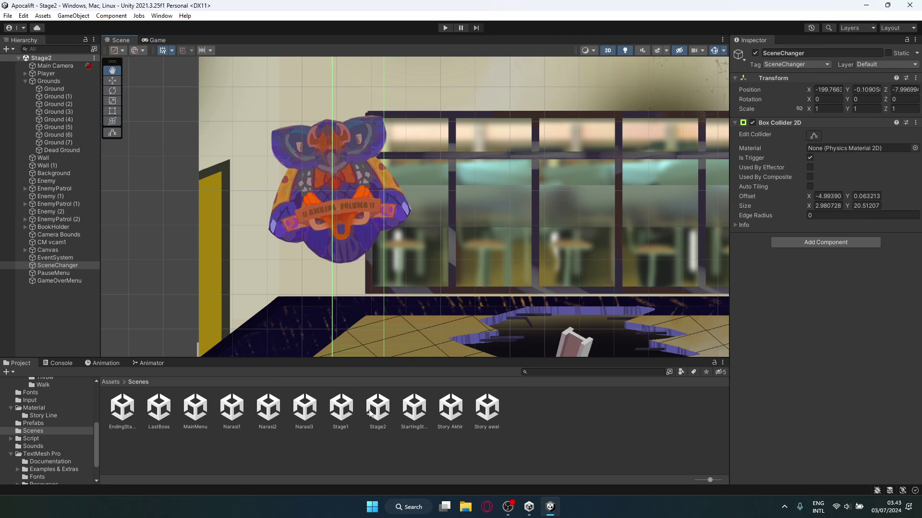
Open the EndingStage2 scene and locate its level in the empty scene space.
click(129, 413)
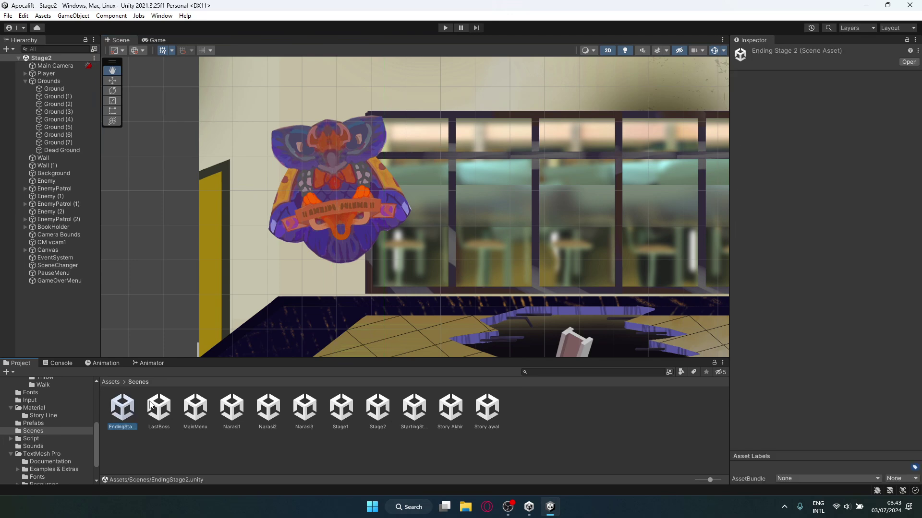
double_click(119, 415)
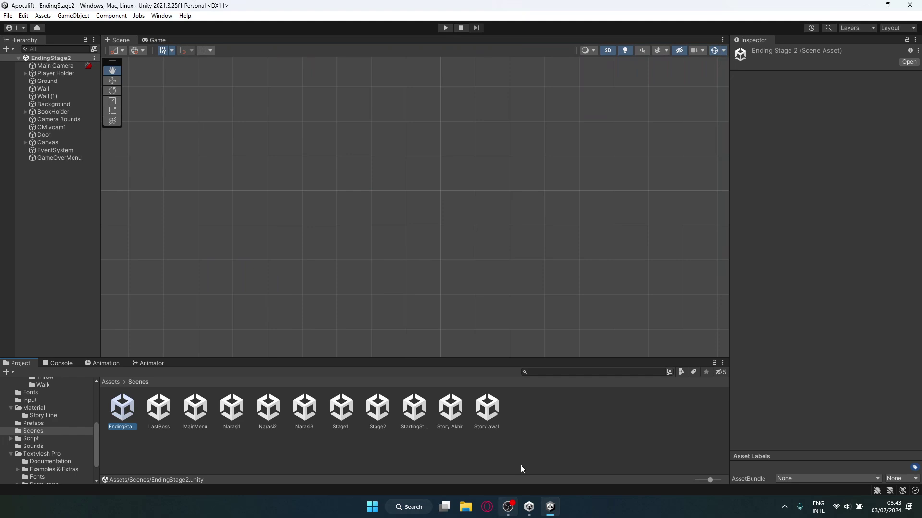
scroll(393, 269, up, 5)
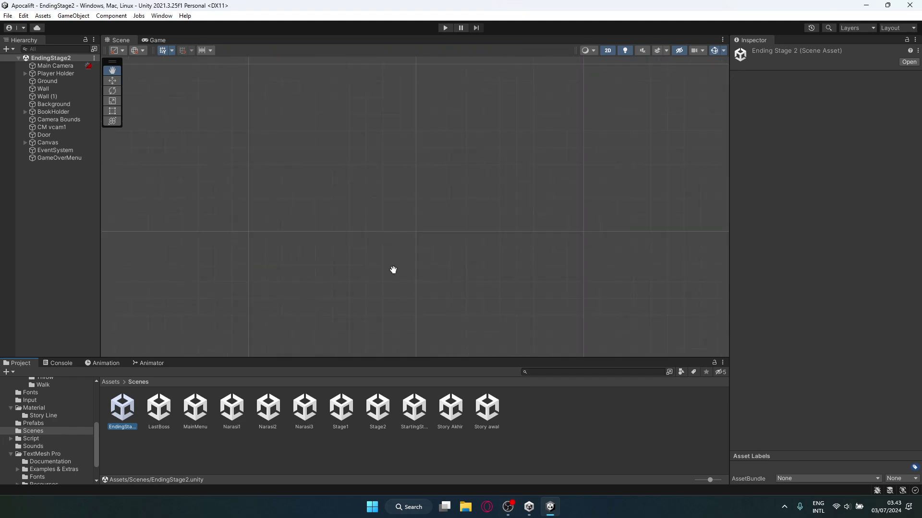
scroll(393, 270, down, 5)
scroll(613, 113, down, 4)
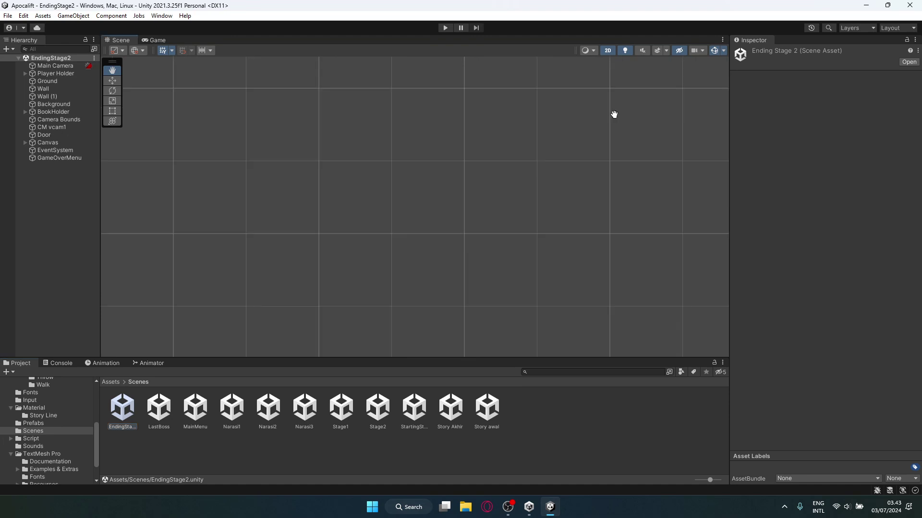
scroll(599, 137, up, 5)
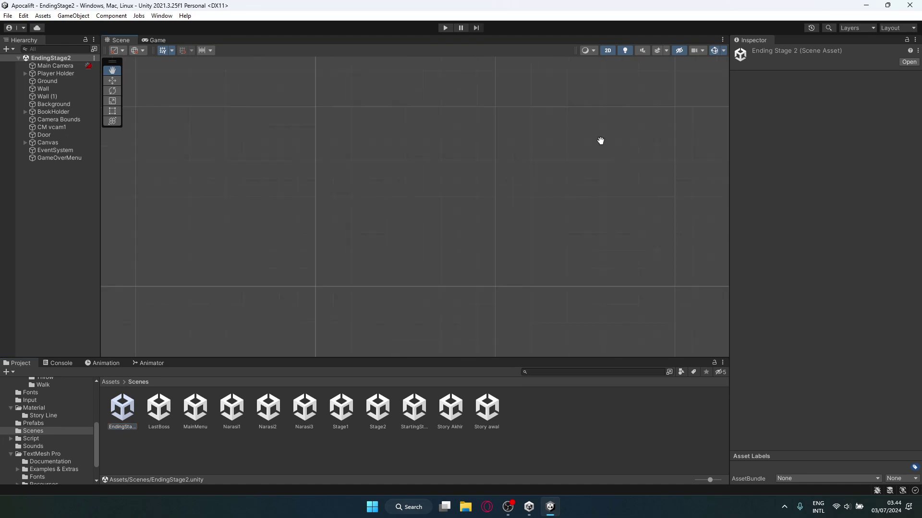
scroll(600, 140, down, 3)
drag(691, 135, 556, 212)
scroll(464, 237, up, 3)
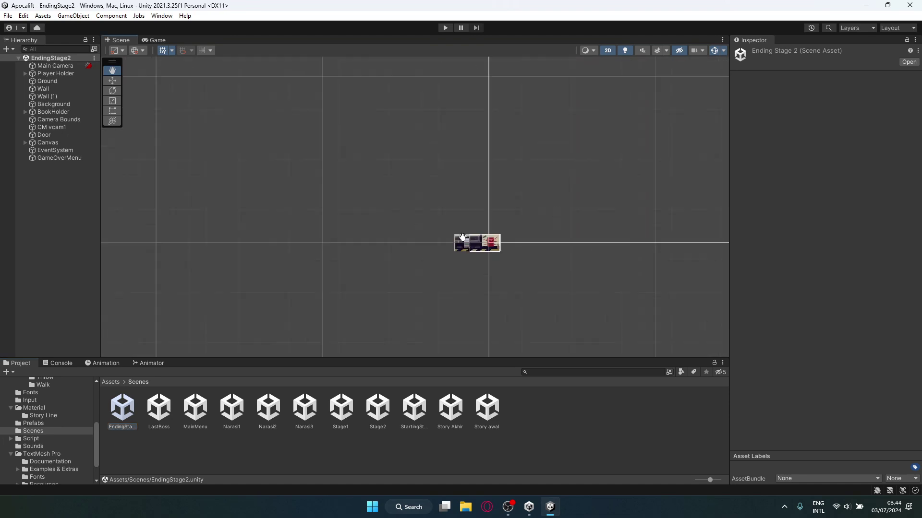
Examine EndingStage2's elevator, emergency exit door and player up close.
scroll(464, 237, up, 2)
scroll(486, 243, up, 2)
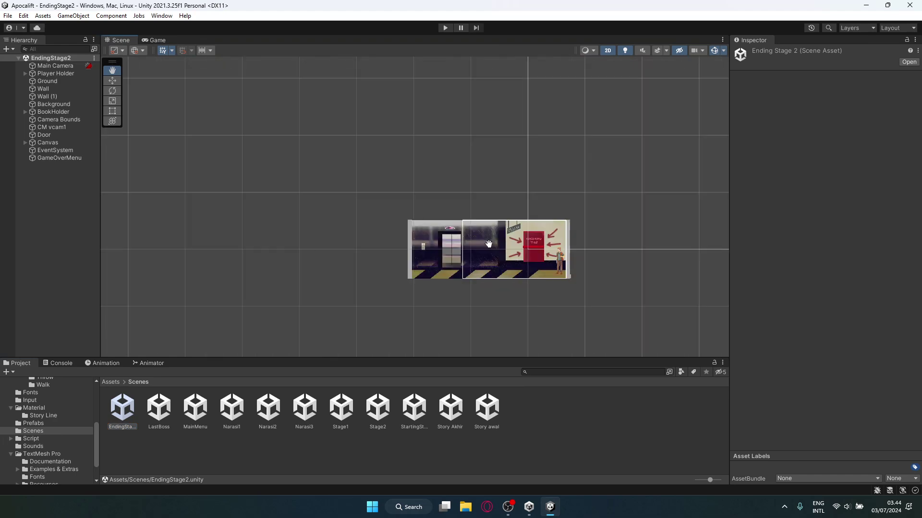
scroll(489, 244, up, 3)
drag(497, 262, 431, 268)
scroll(413, 247, up, 2)
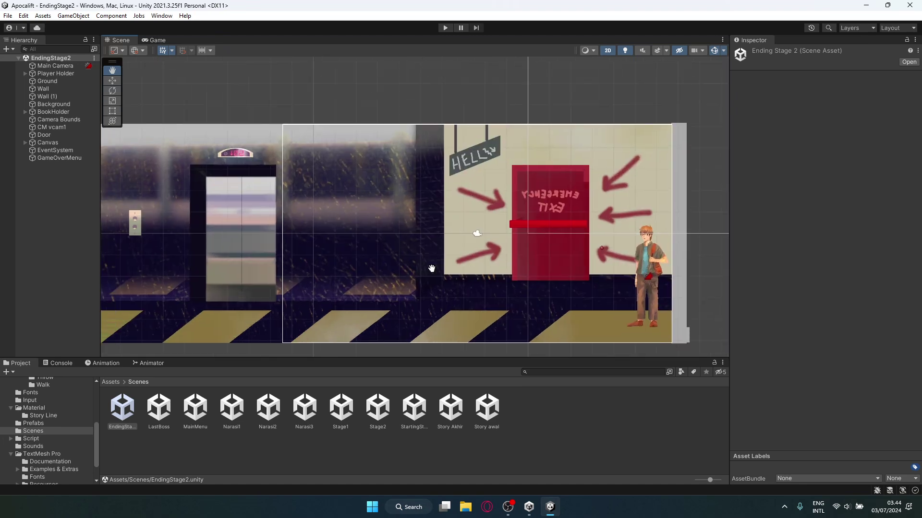
Reopen the Stage2 scene and view the player's starting area beside the emergency exit.
double_click(376, 408)
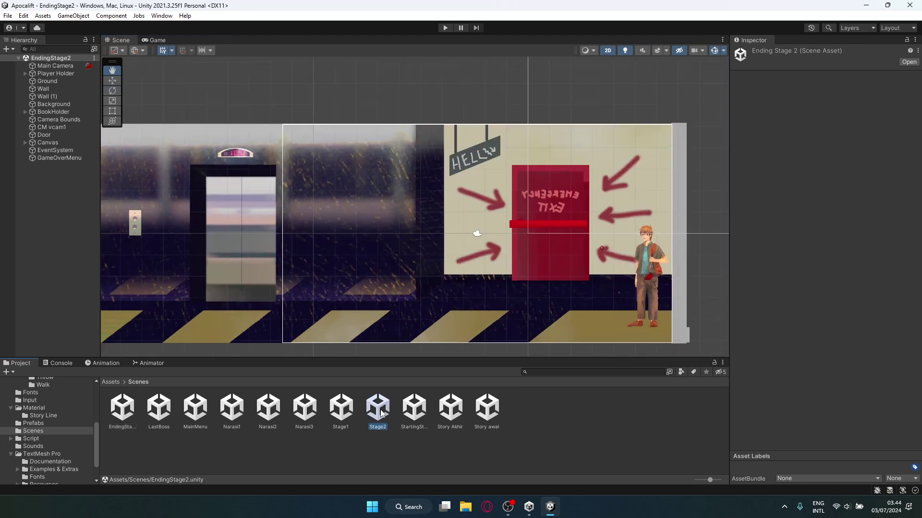
scroll(439, 273, down, 2)
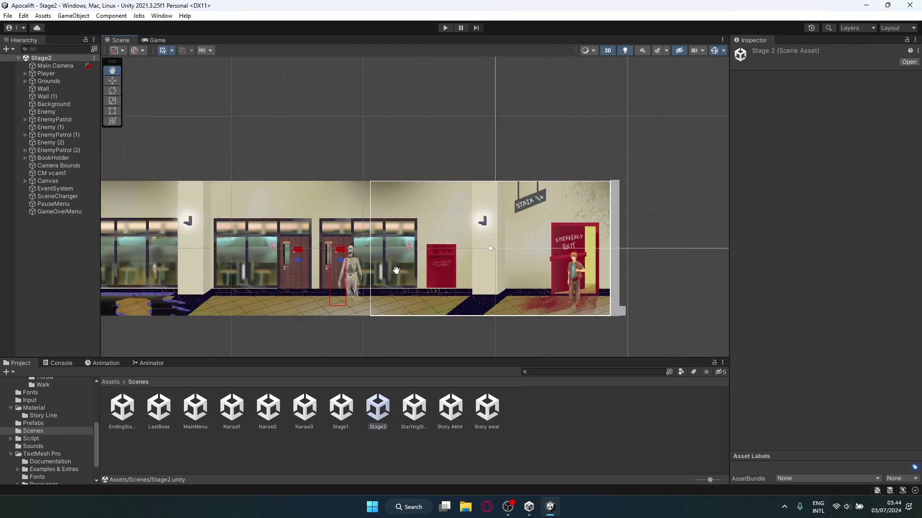
drag(494, 263, 275, 285)
scroll(593, 268, down, 2)
Open Stage1 to compare its starting area, and return to Stage2 to view the corridor around the broken floor.
double_click(340, 408)
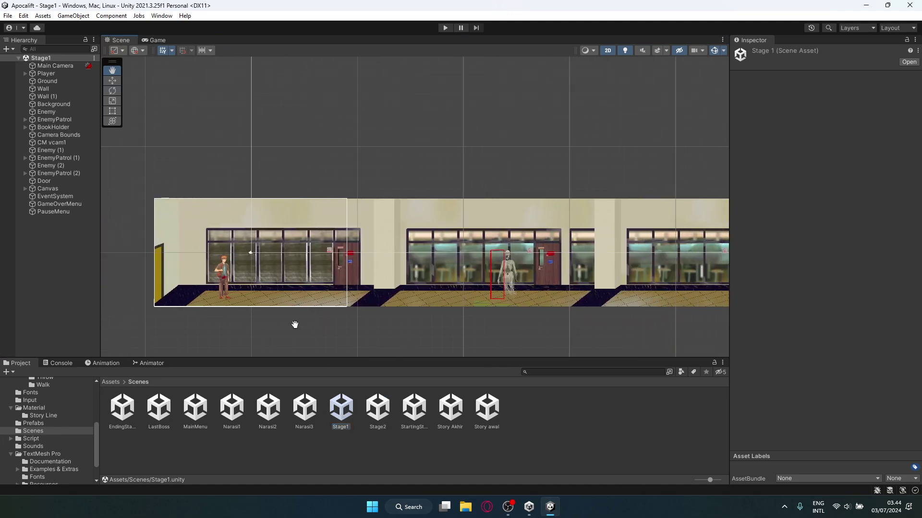
click(390, 412)
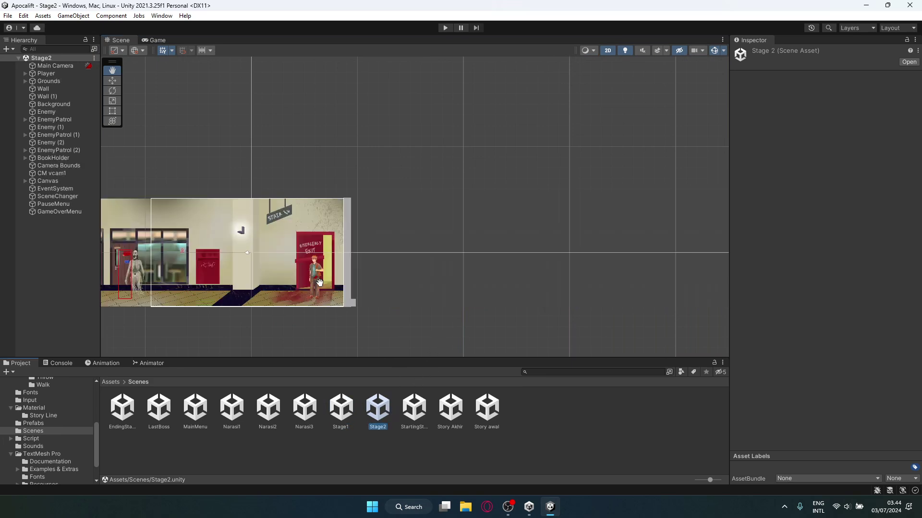
drag(321, 285, 488, 274)
drag(255, 260, 476, 279)
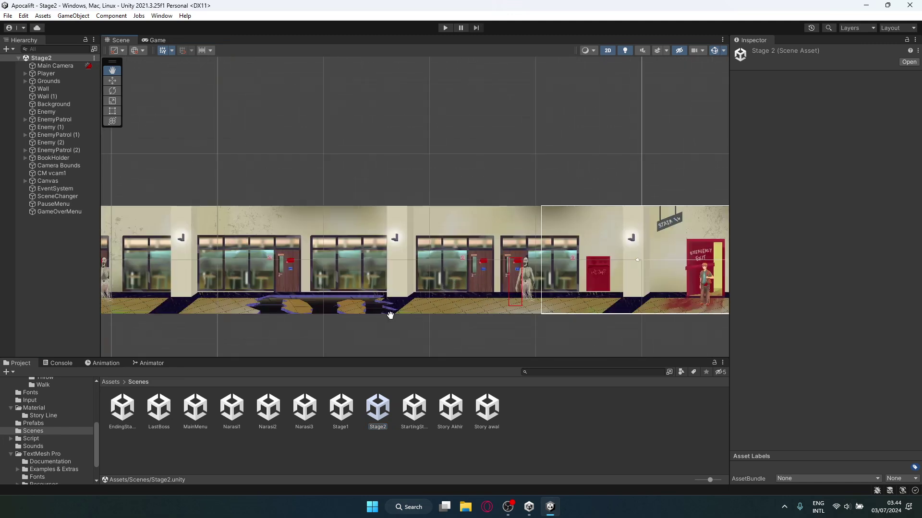
Reopen the EndingStage2 scene and view the elevator and emergency exit door up close.
double_click(123, 408)
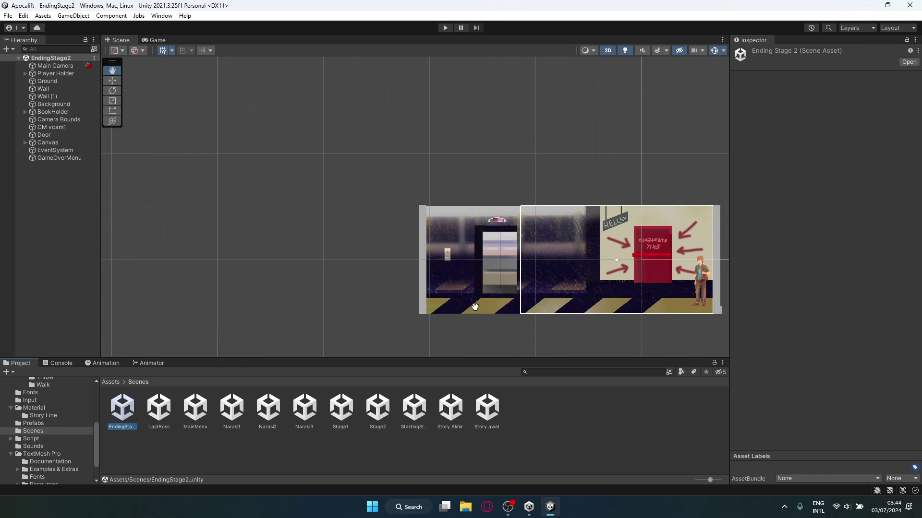
drag(475, 307, 442, 304)
scroll(530, 294, up, 7)
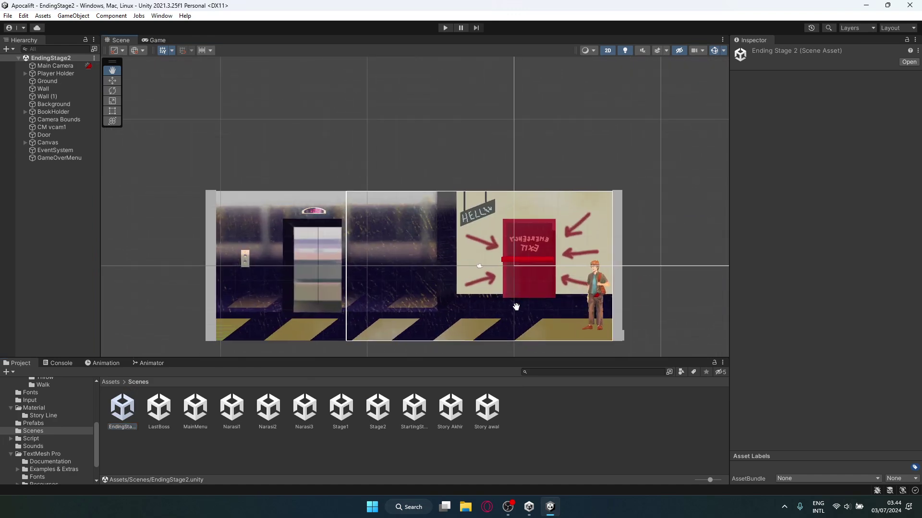
scroll(461, 305, up, 4)
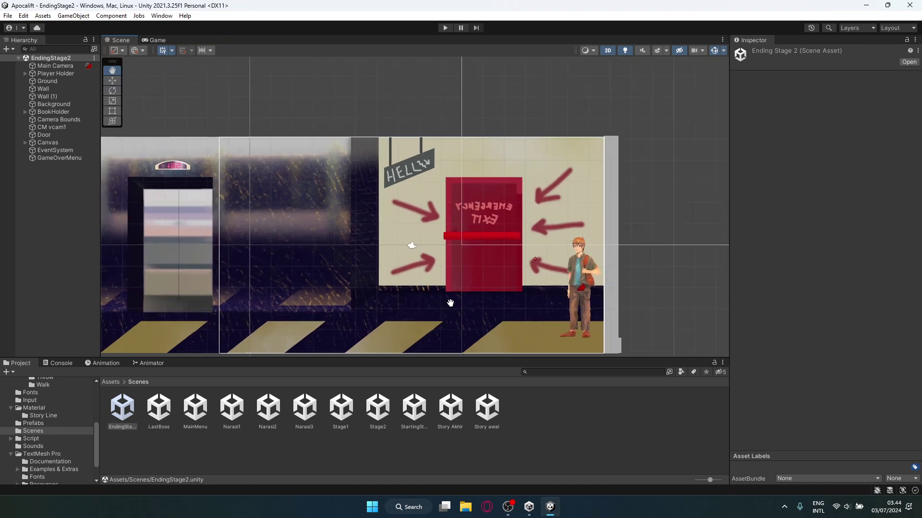
drag(450, 303, 584, 293)
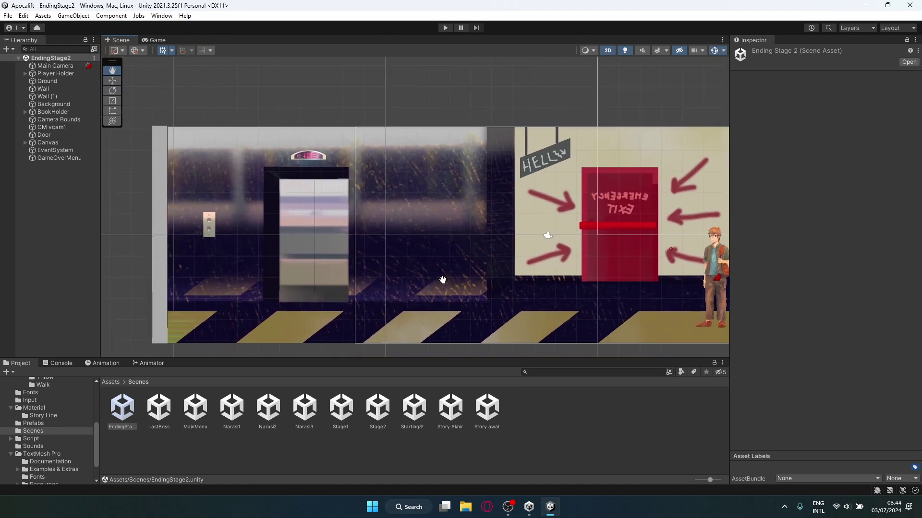
Select EndingStage2's Door object and check its Box Collider 2D area near the elevator and its Door Interact script's target scene.
click(60, 135)
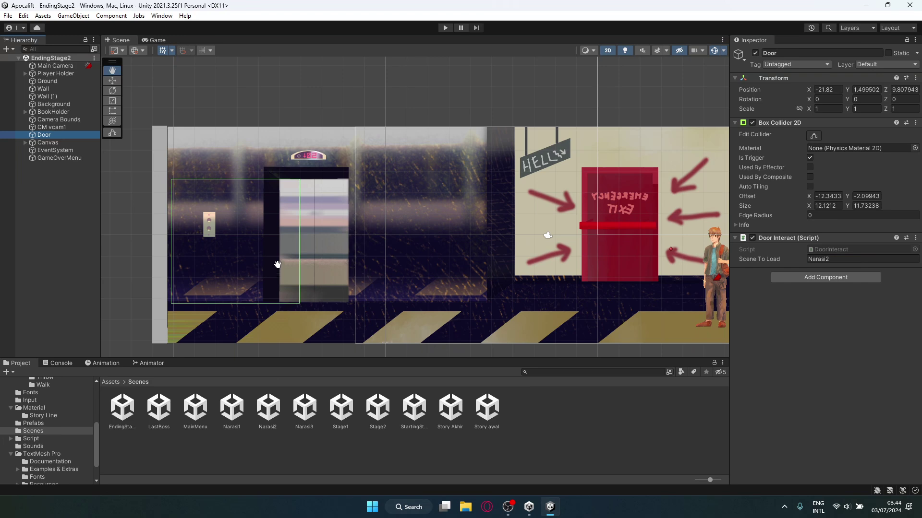
drag(309, 263, 341, 272)
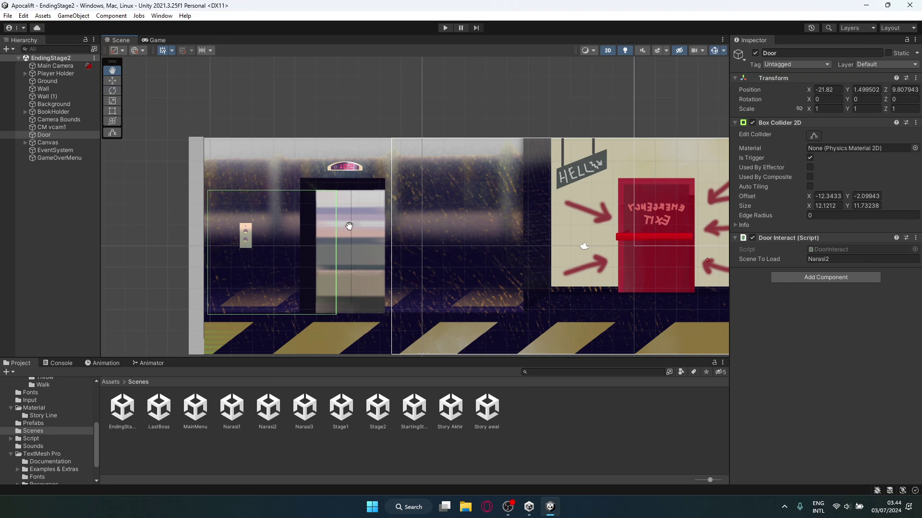
scroll(349, 226, down, 4)
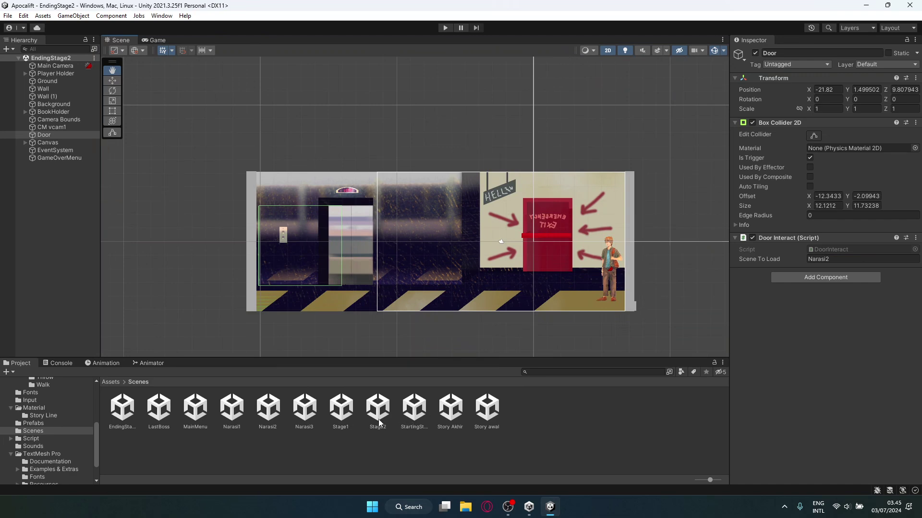
Open the Narasi2 scene and bring its full narration screen into view for reading.
double_click(269, 409)
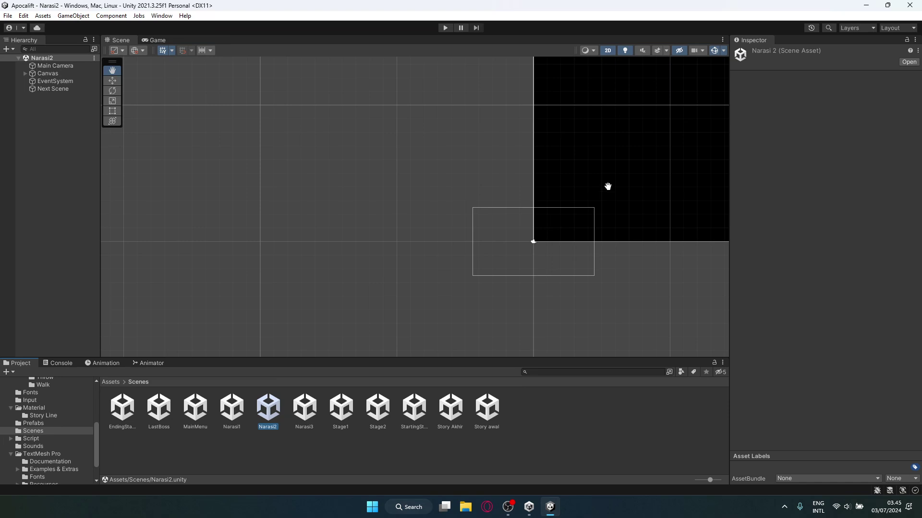
scroll(608, 187, down, 4)
drag(607, 187, 498, 243)
scroll(498, 242, down, 15)
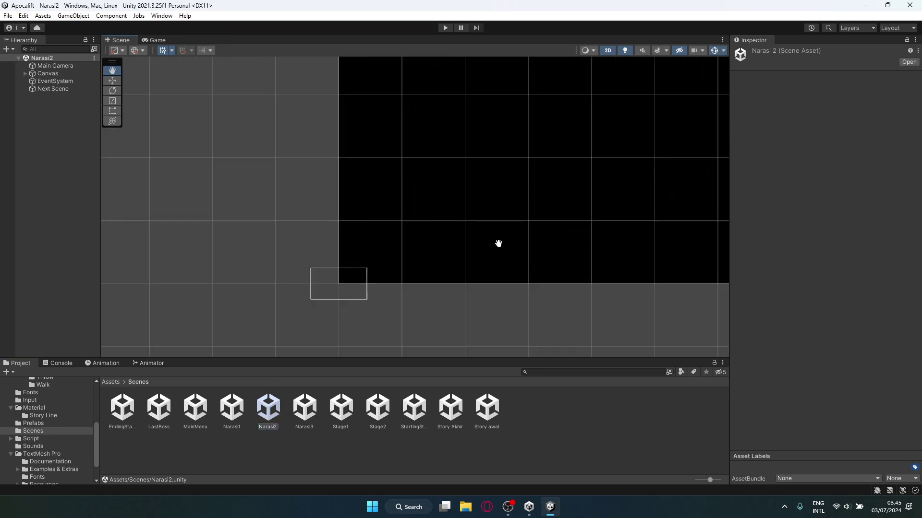
scroll(562, 204, up, 10)
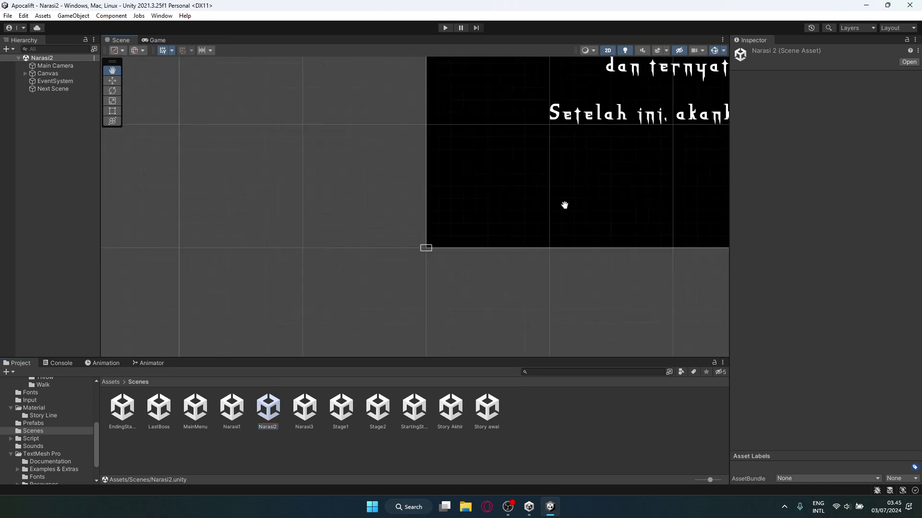
drag(585, 212, 477, 257)
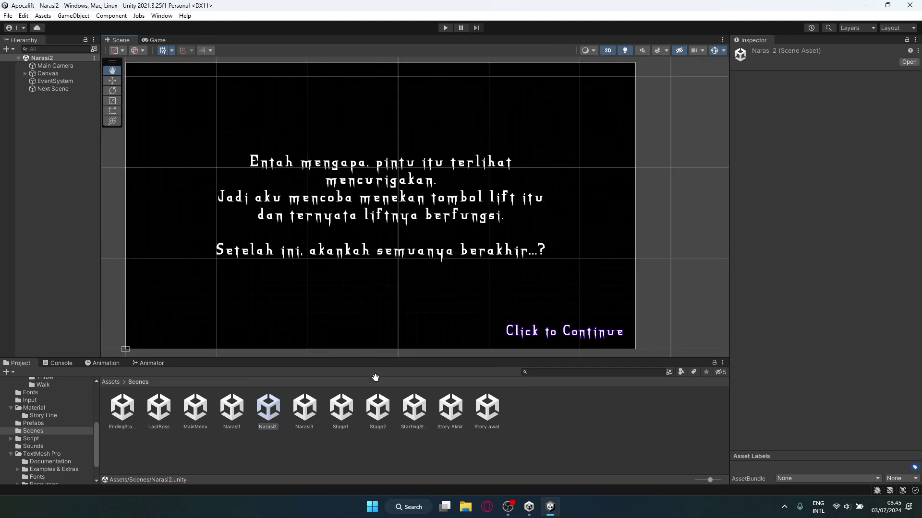
Open the LastBoss scene and locate the player's starting area at the beginning of the level.
double_click(160, 408)
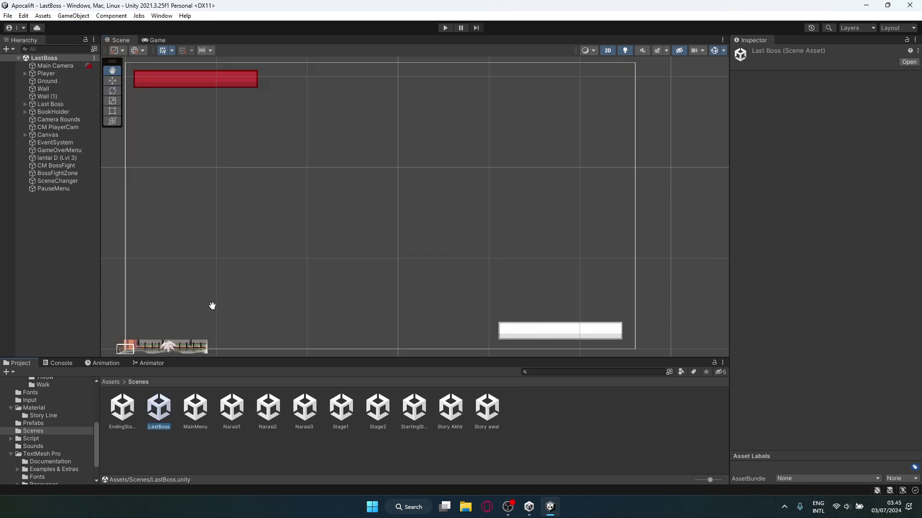
drag(210, 304, 380, 231)
scroll(381, 231, up, 10)
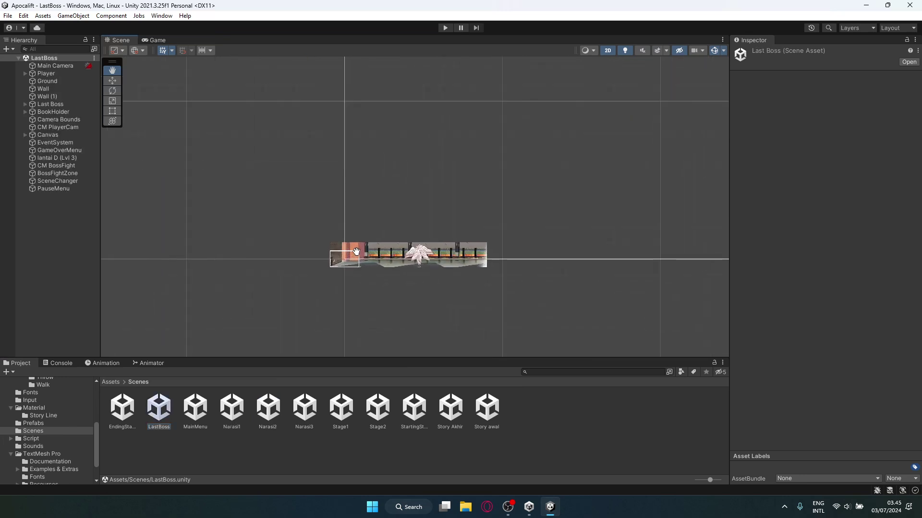
scroll(377, 256, up, 5)
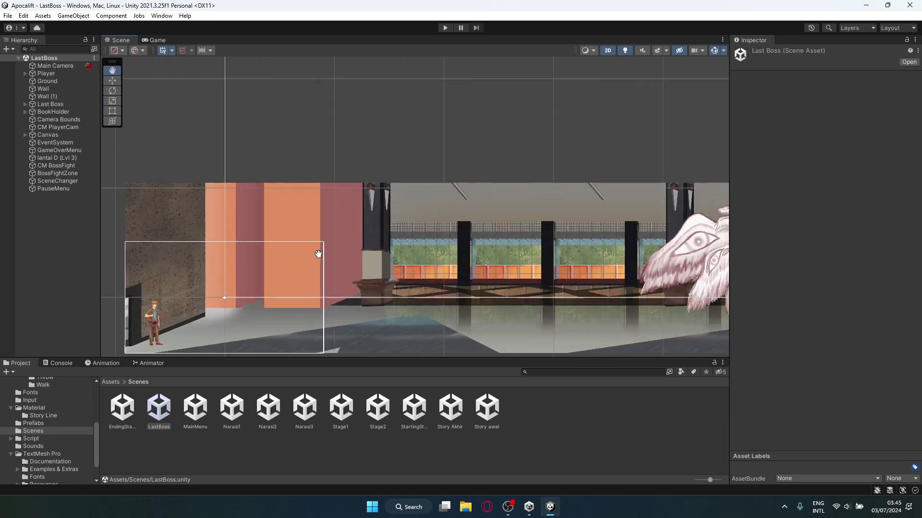
drag(318, 253, 411, 211)
scroll(421, 213, up, 2)
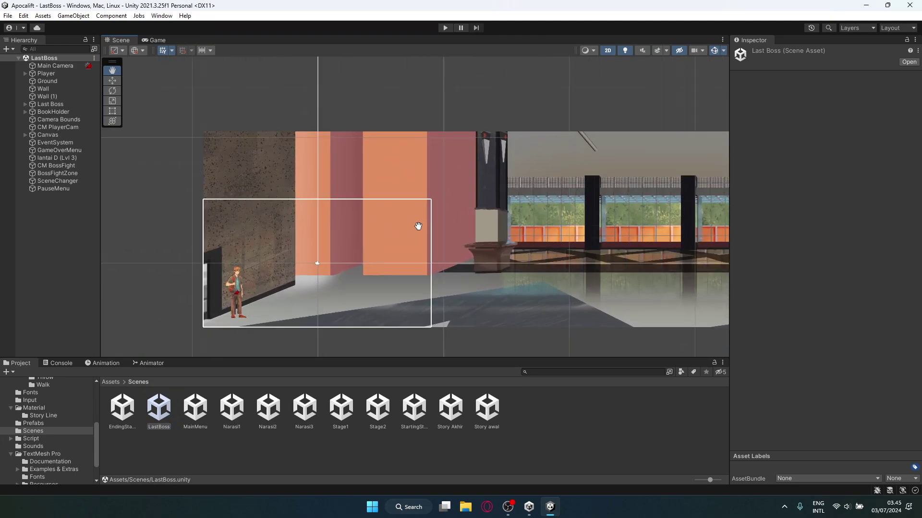
Examine LastBoss's starting area around the player and the first part of the corridor leading to the boss.
scroll(390, 248, down, 6)
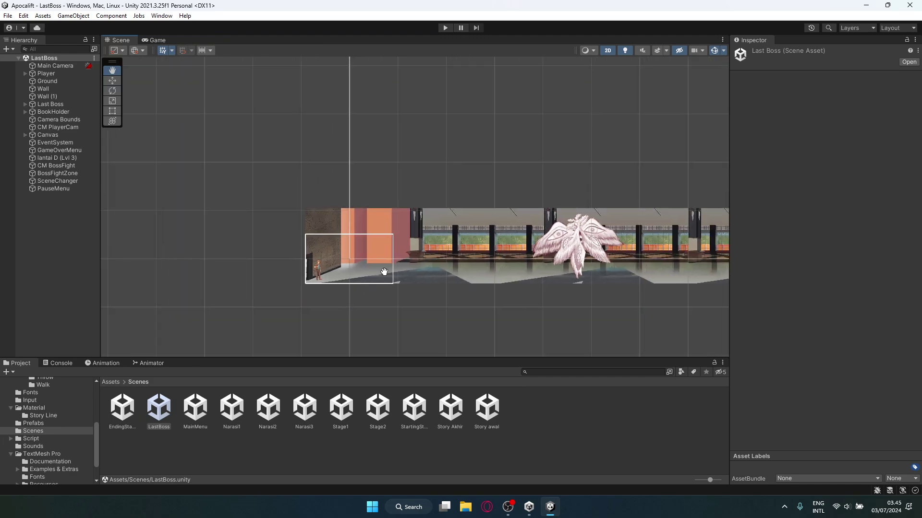
scroll(408, 273, up, 2)
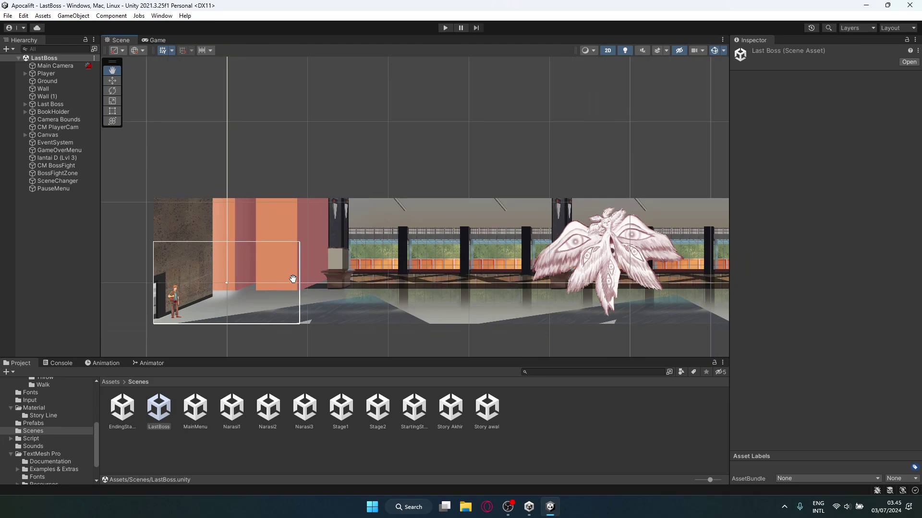
scroll(293, 279, up, 3)
drag(354, 274, 195, 298)
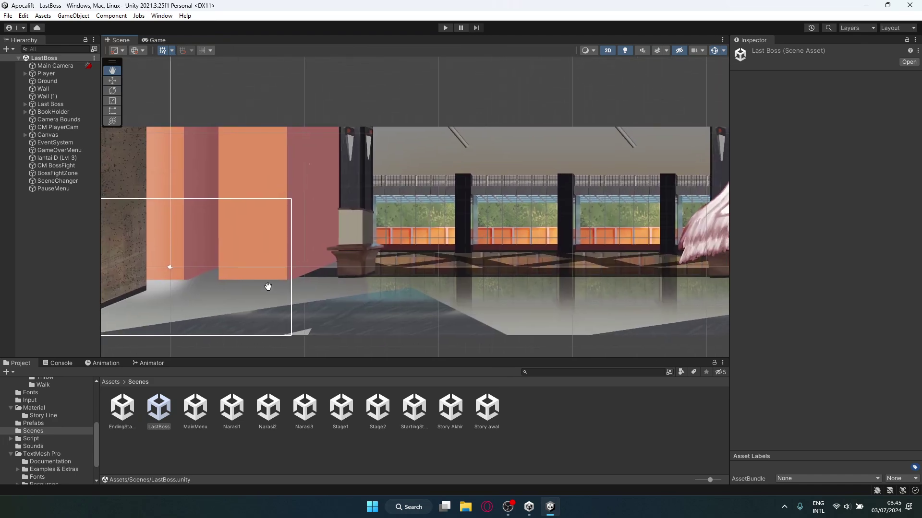
drag(267, 286, 483, 290)
scroll(331, 278, up, 1)
scroll(331, 278, up, 1)
drag(413, 290, 386, 255)
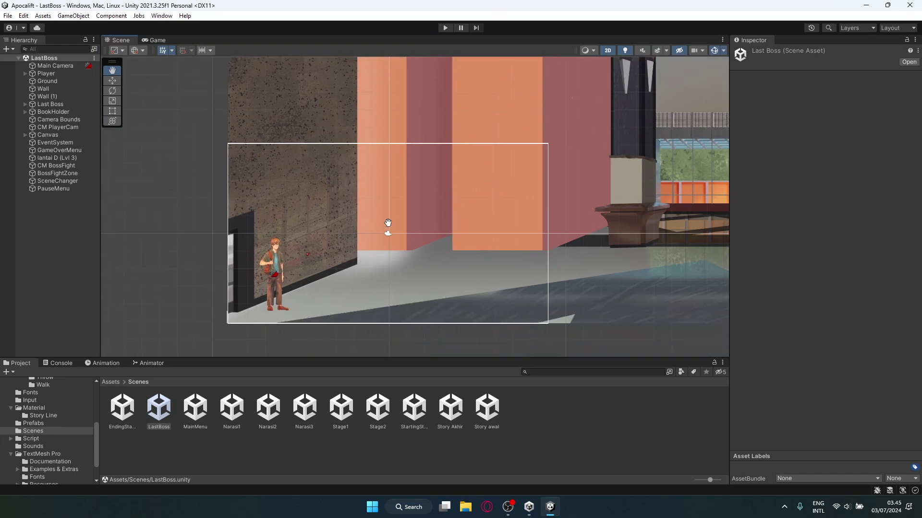
scroll(406, 212, down, 2)
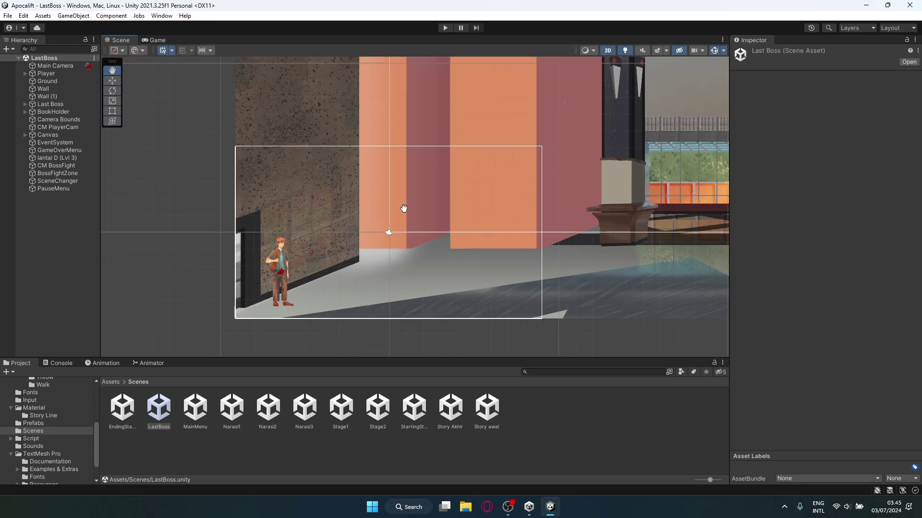
scroll(477, 213, down, 1)
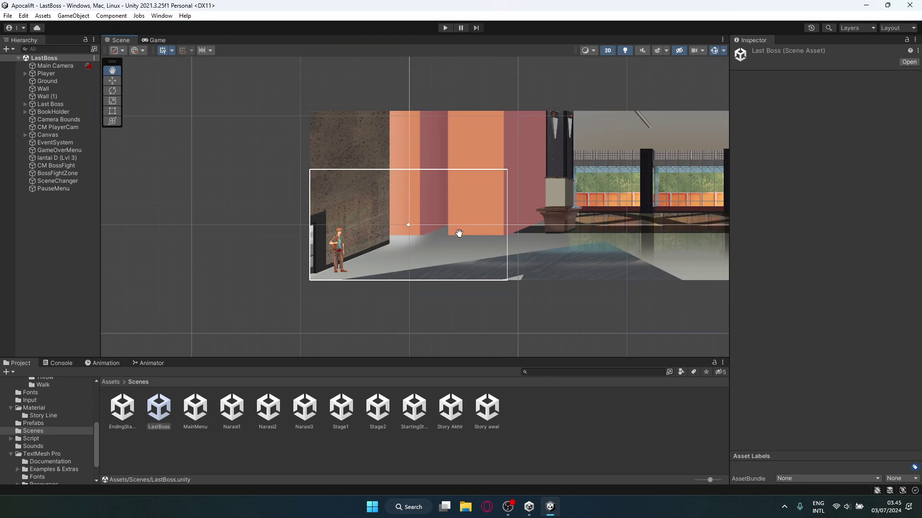
drag(459, 234, 443, 281)
scroll(397, 274, up, 2)
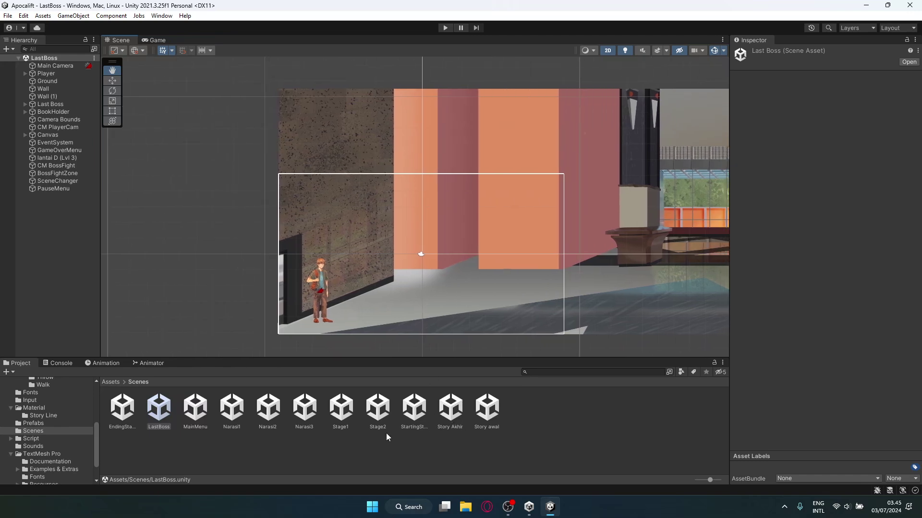
Check the Story Akhir and Story awal scene assets, ending with Story Akhir selected.
click(458, 417)
click(487, 412)
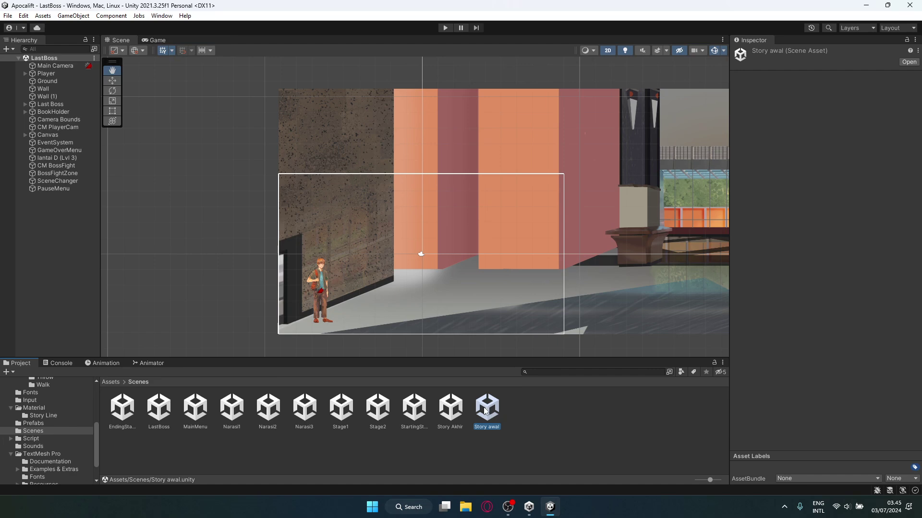
key(ctrl+z)
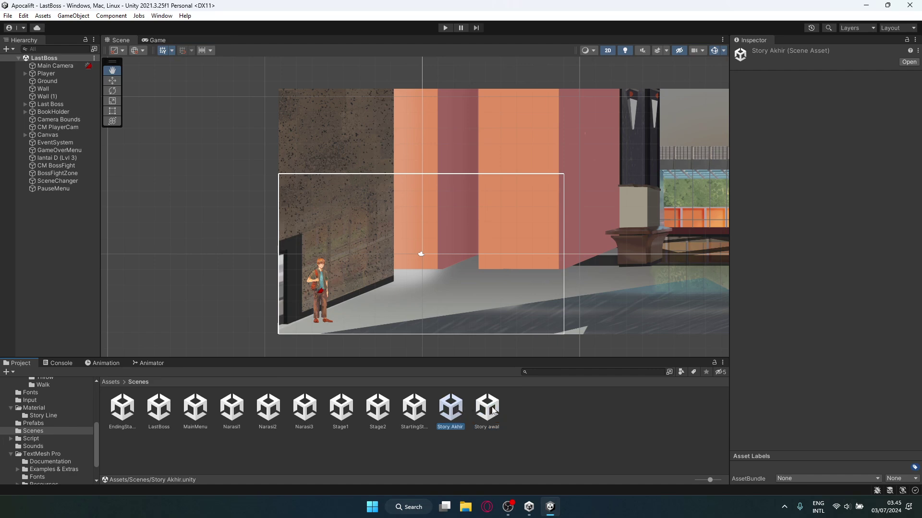
Examine the whole LastBoss level from the player's start past the winged boss to the far end.
scroll(357, 243, down, 2)
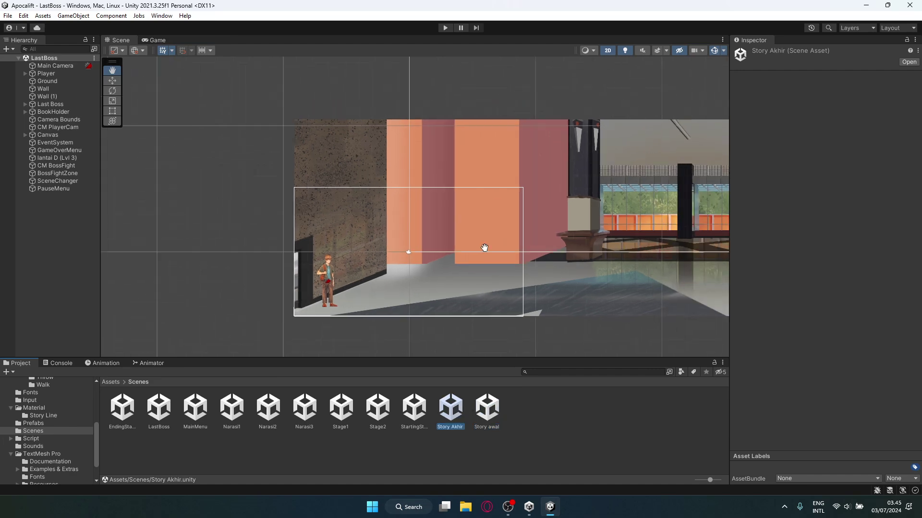
drag(483, 249, 323, 270)
scroll(417, 282, down, 2)
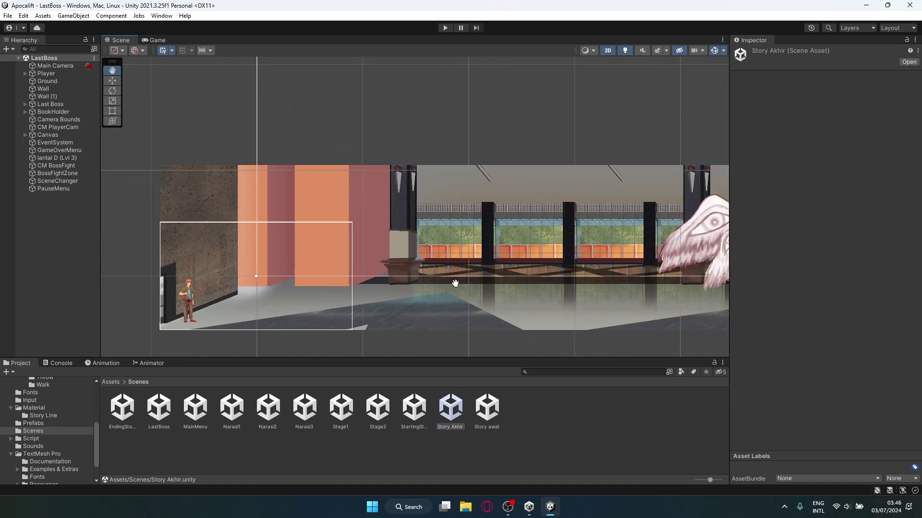
drag(454, 281, 329, 290)
scroll(384, 288, down, 2)
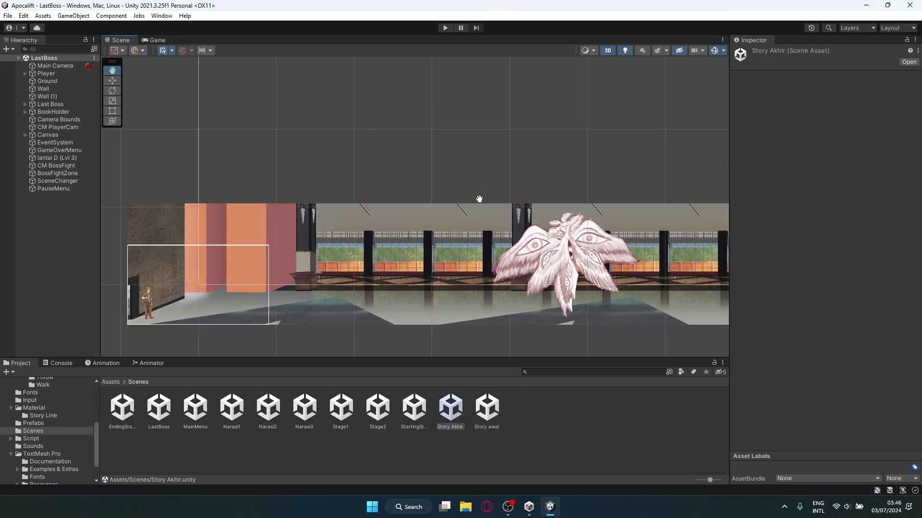
scroll(456, 203, down, 2)
drag(457, 203, 417, 283)
scroll(422, 279, down, 1)
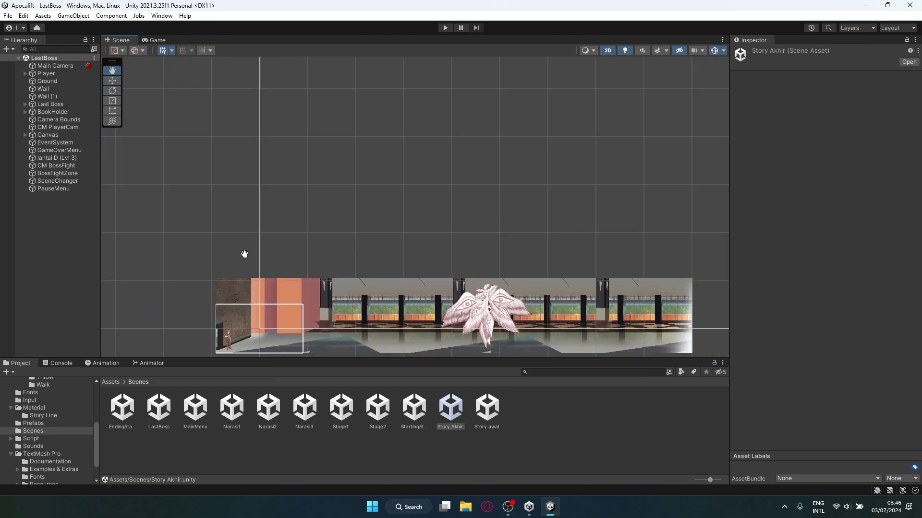
scroll(206, 192, down, 2)
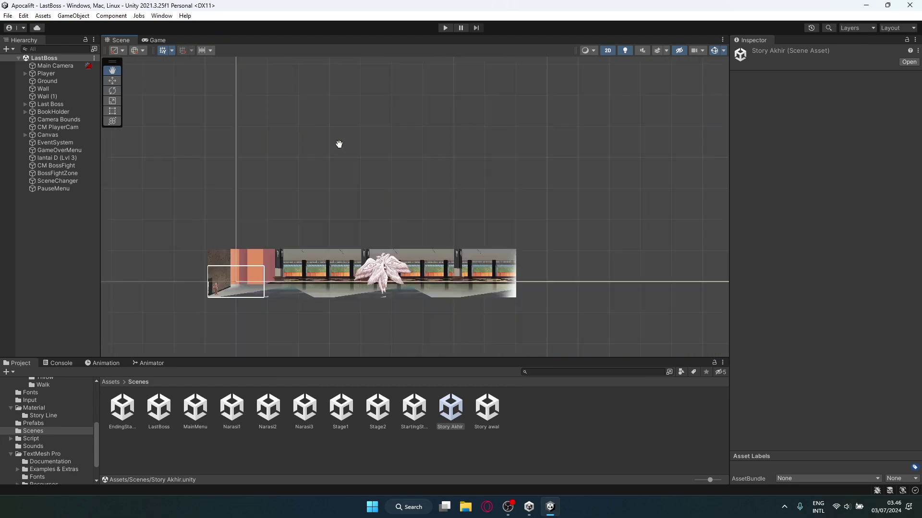
Examine the LastBoss canvas with its red bar and white bar in opposite corners.
scroll(339, 144, down, 2)
scroll(343, 150, down, 2)
drag(469, 136, 140, 260)
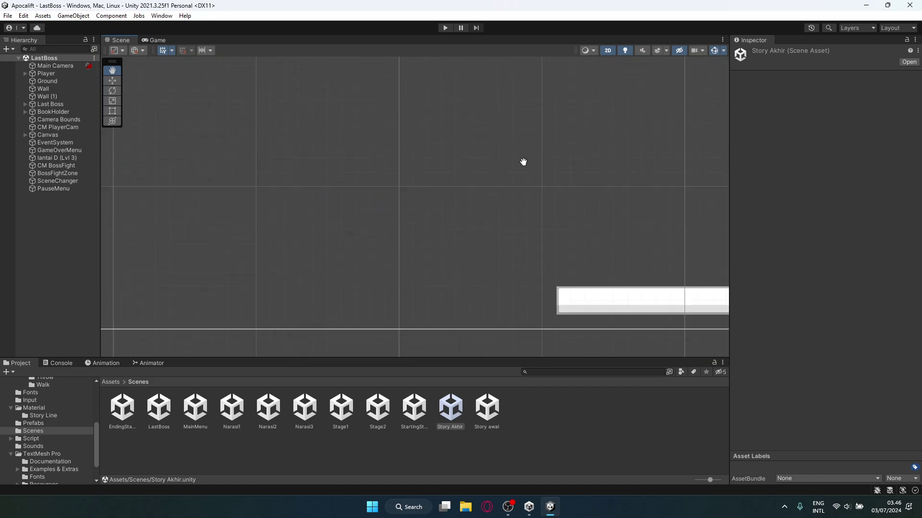
drag(522, 163, 492, 167)
drag(690, 287, 501, 237)
scroll(426, 232, down, 3)
scroll(408, 227, down, 2)
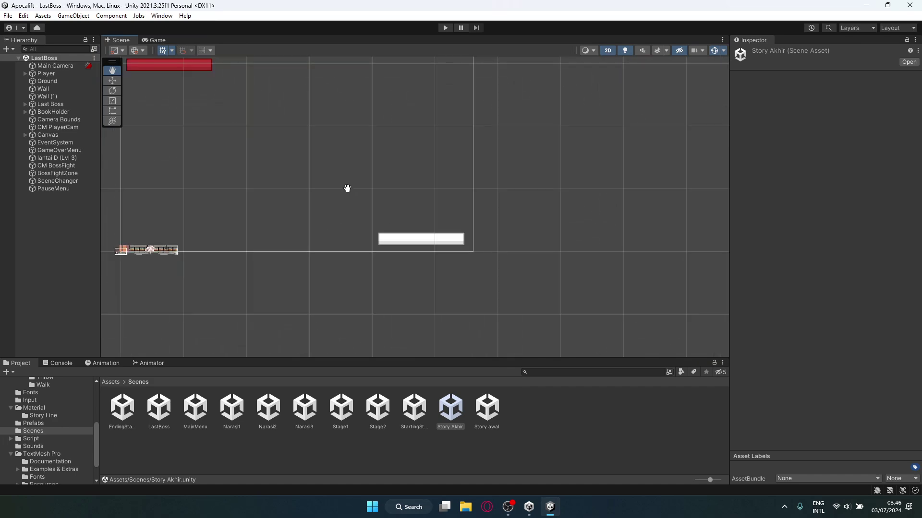
drag(179, 76, 288, 146)
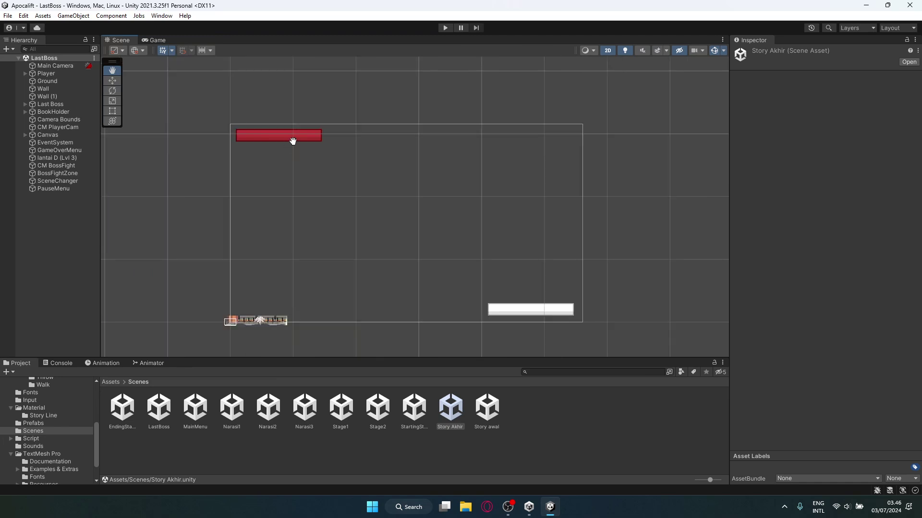
scroll(520, 313, up, 2)
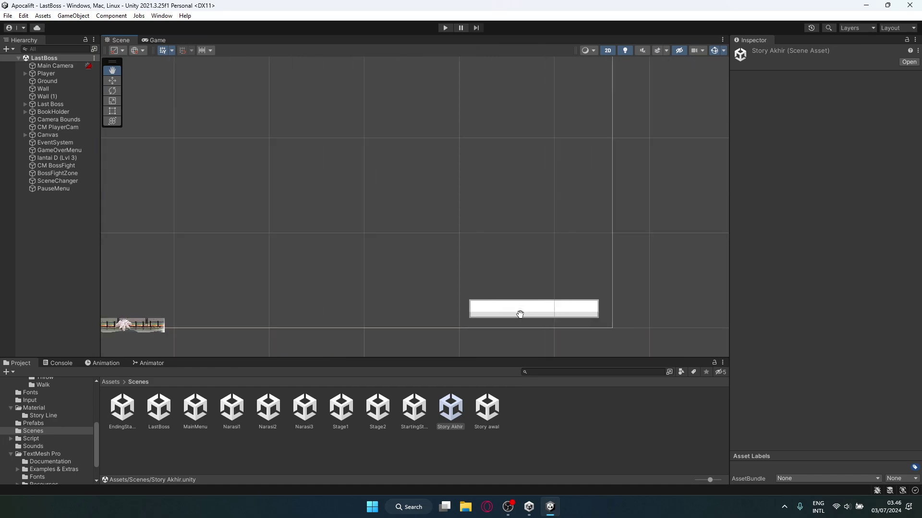
Return from the canvas bars to the LastBoss level and show its full length.
drag(275, 298, 412, 292)
scroll(297, 315, up, 1)
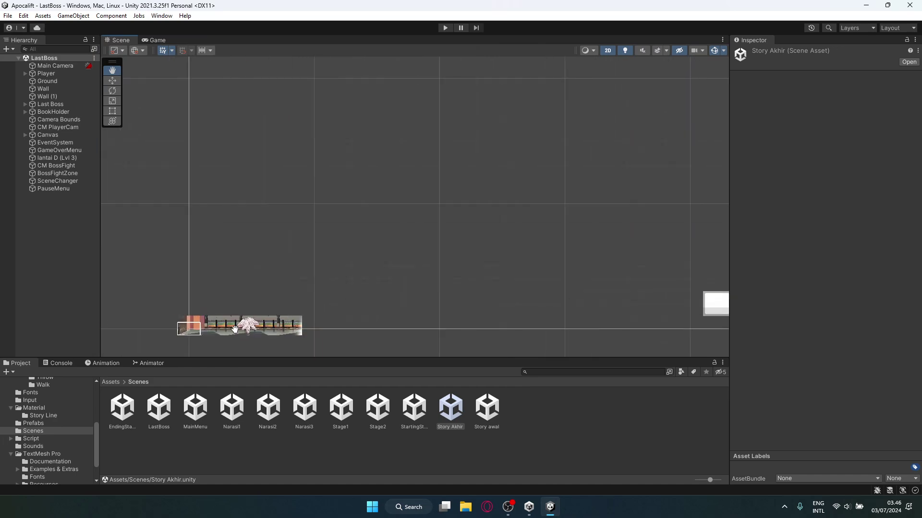
scroll(231, 325, up, 2)
scroll(231, 325, up, 3)
drag(222, 323, 398, 268)
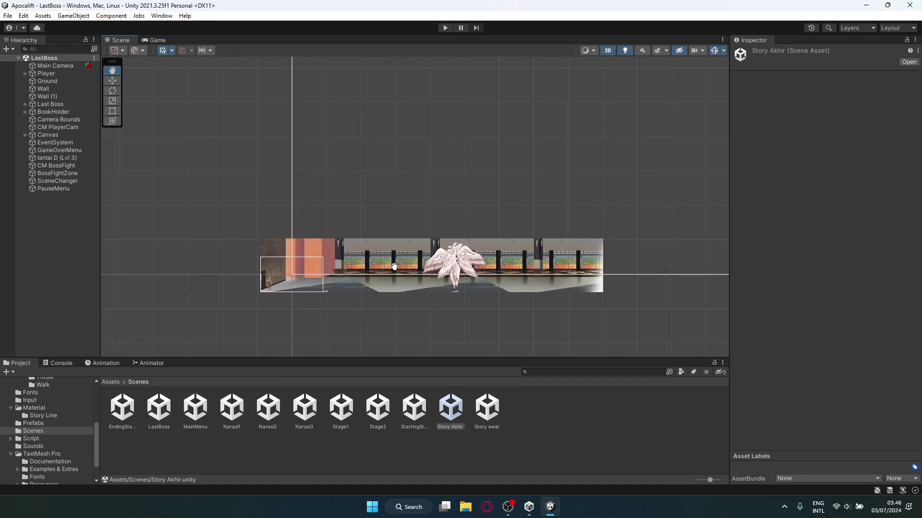
Select BossFightZone and examine its trigger collider around the winged boss and its Trigger Zone script's camera switch events.
scroll(399, 267, up, 2)
scroll(398, 267, up, 3)
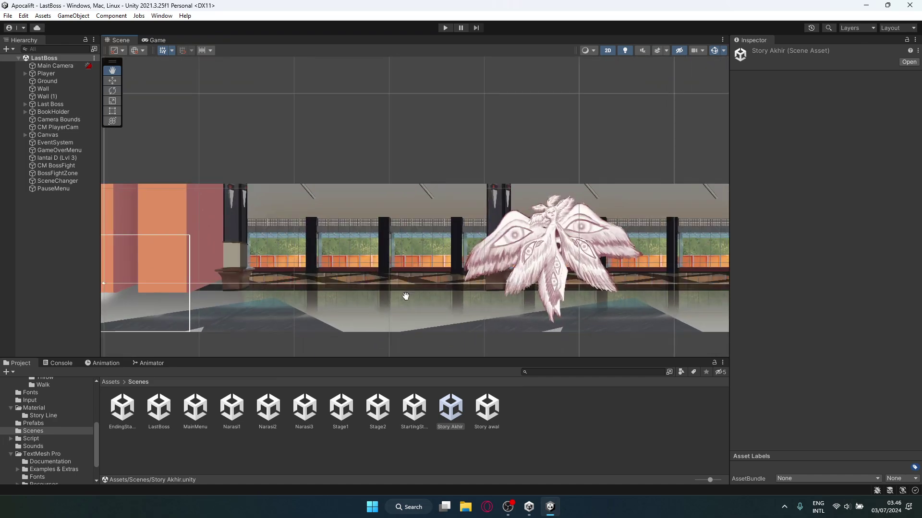
click(68, 175)
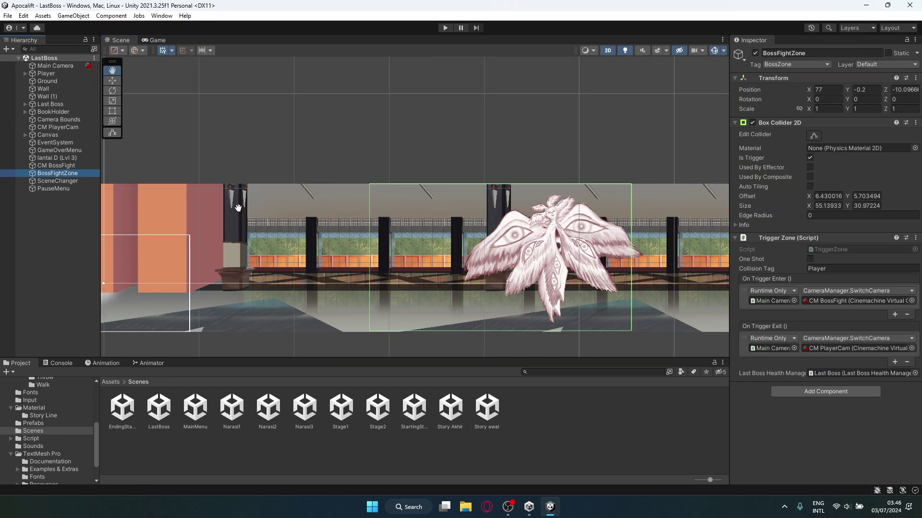
drag(428, 244, 330, 244)
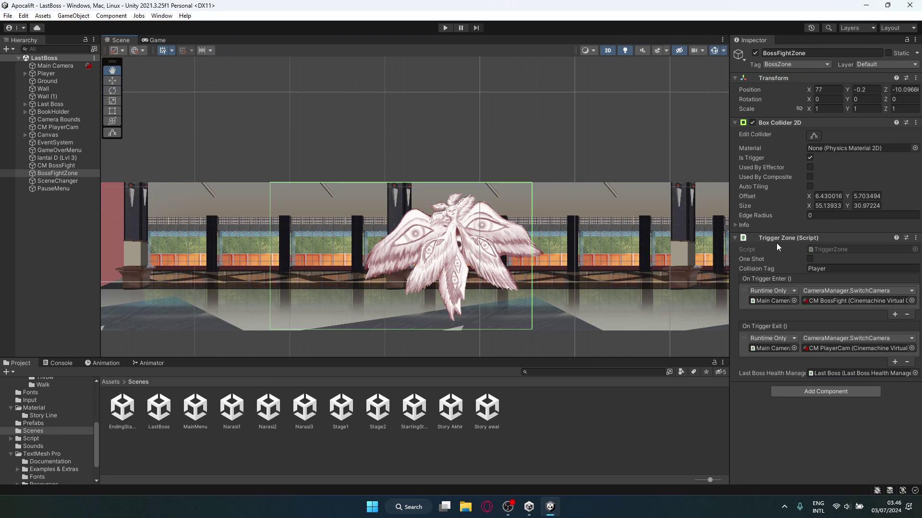
scroll(302, 296, up, 1)
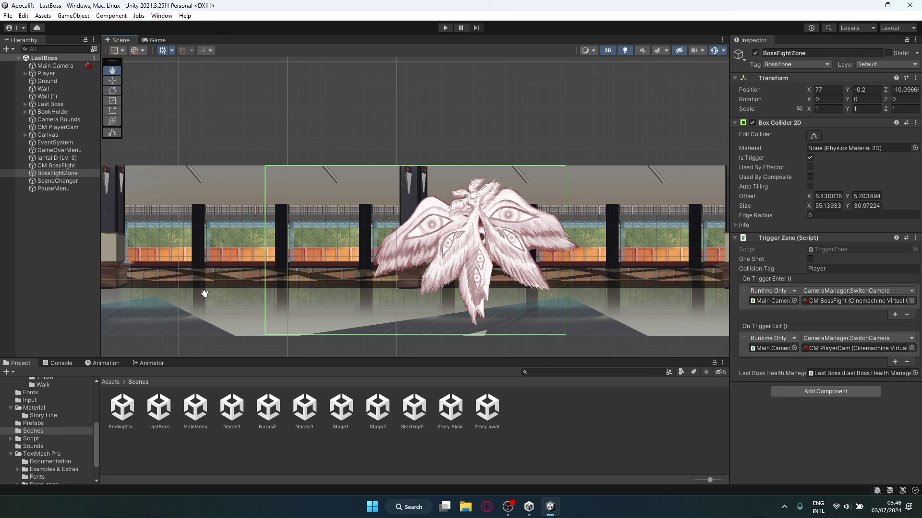
Examine the path from the player's starting area into the boss fight zone around the winged boss.
drag(205, 293, 534, 285)
scroll(317, 279, up, 4)
drag(402, 293, 240, 276)
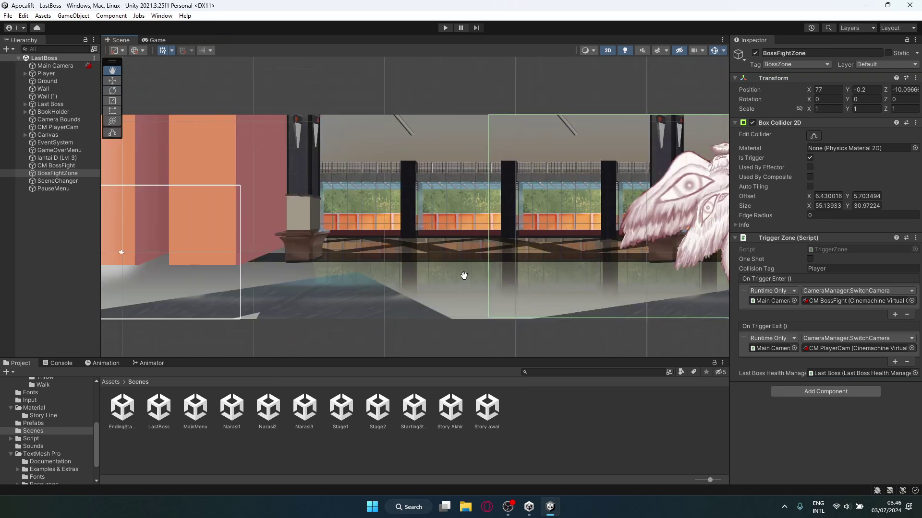
drag(464, 276, 387, 261)
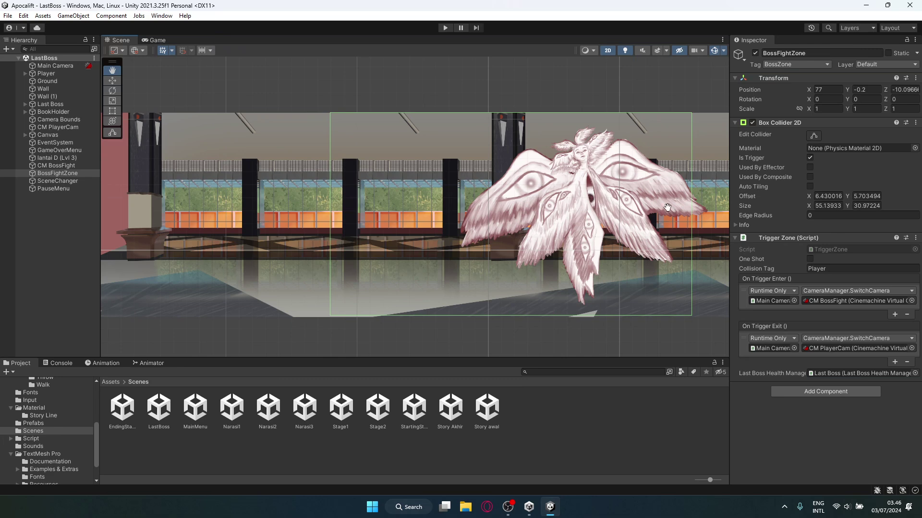
drag(667, 258, 519, 278)
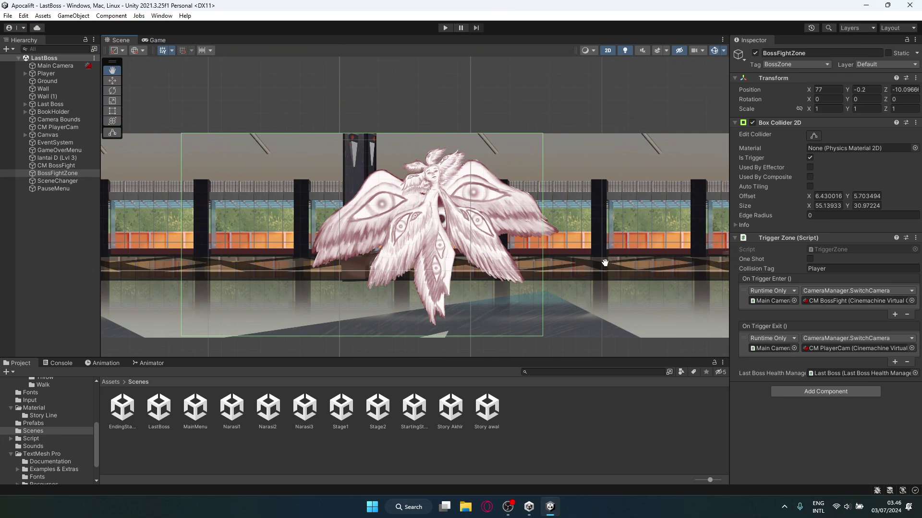
Select SceneChanger and examine its trigger collider at the far end of the LastBoss level, past the boss.
drag(605, 262, 420, 290)
drag(449, 322, 330, 314)
drag(89, 268, 445, 241)
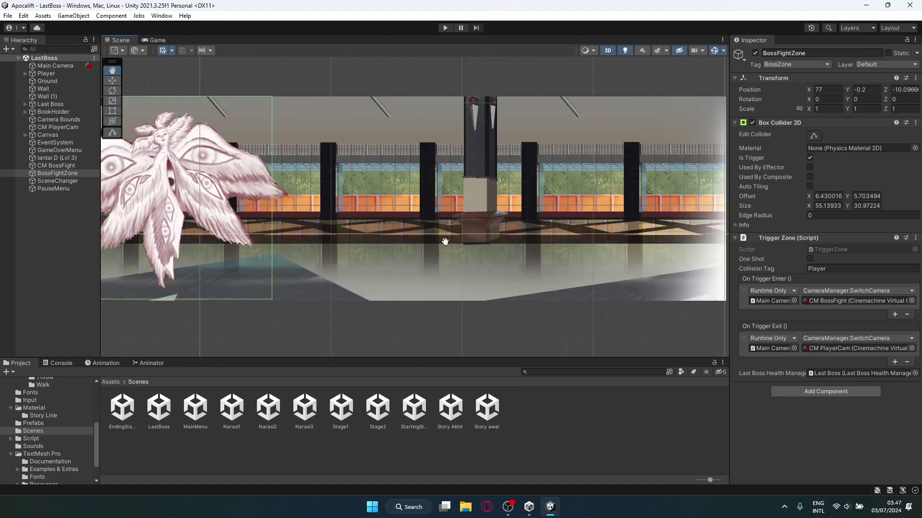
drag(571, 246, 455, 289)
click(54, 182)
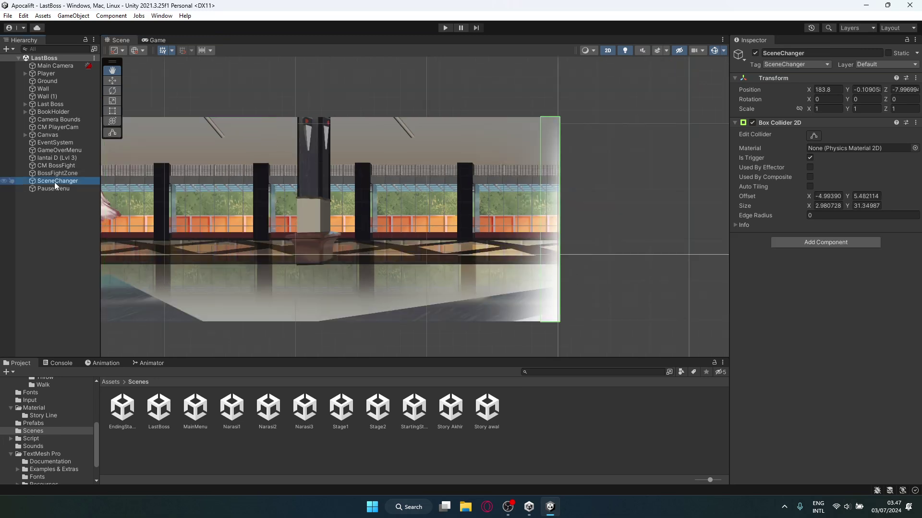
scroll(572, 247, up, 2)
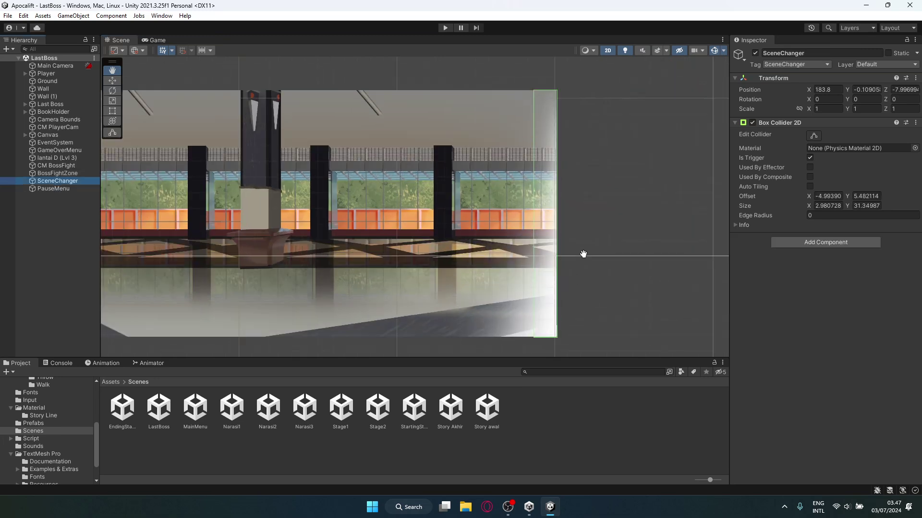
drag(584, 255, 556, 254)
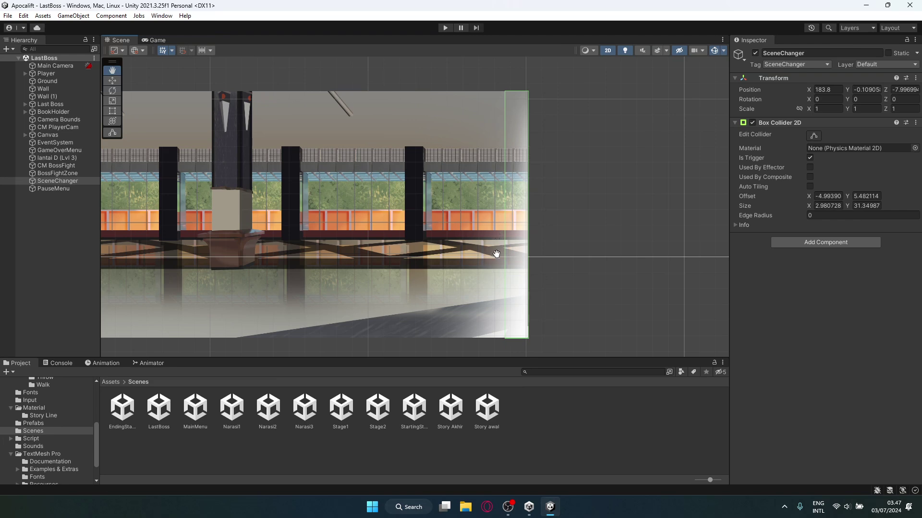
Open the Story Akhir scene and show its whole classroom illustration with the dialogue boxes and arrow button.
click(451, 409)
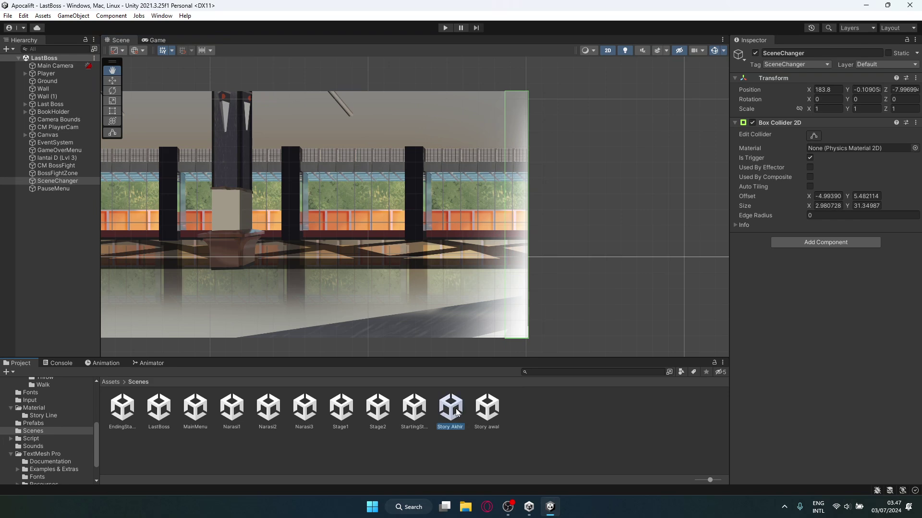
double_click(456, 412)
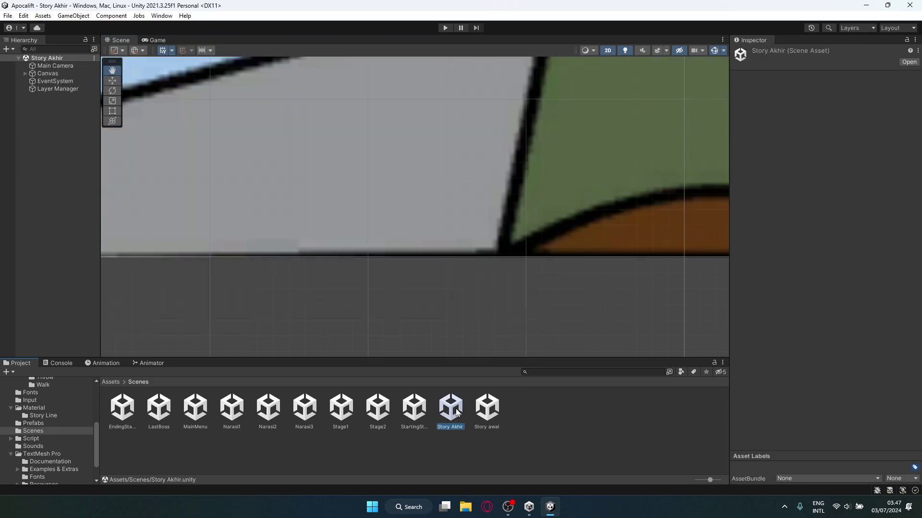
scroll(487, 218, down, 4)
scroll(487, 222, down, 8)
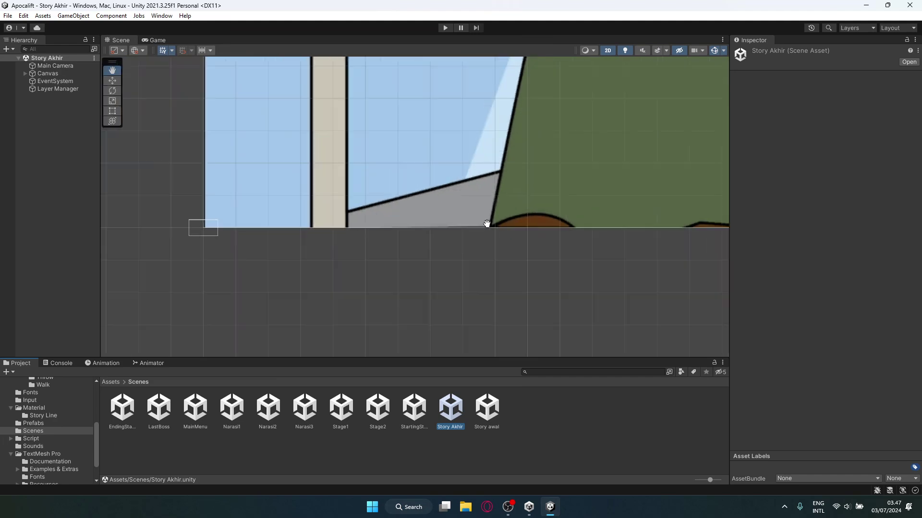
drag(616, 186, 475, 278)
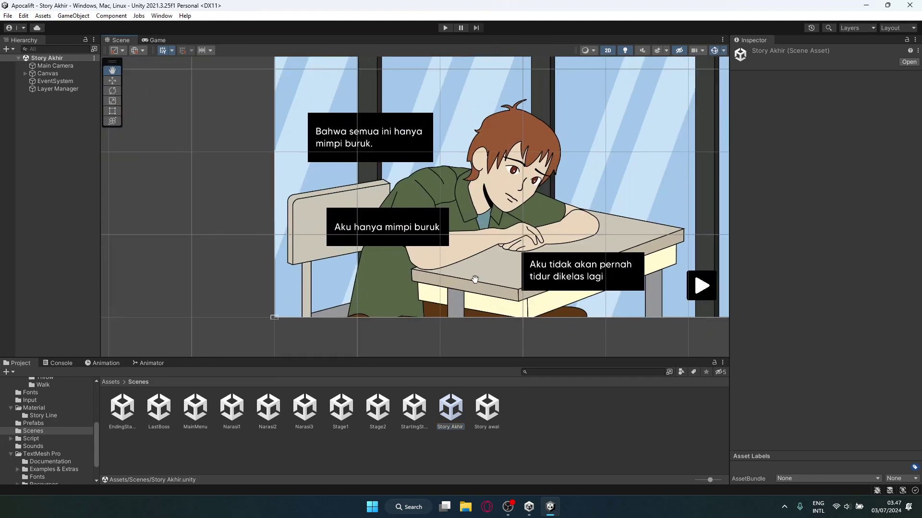
scroll(545, 256, down, 3)
drag(539, 253, 464, 268)
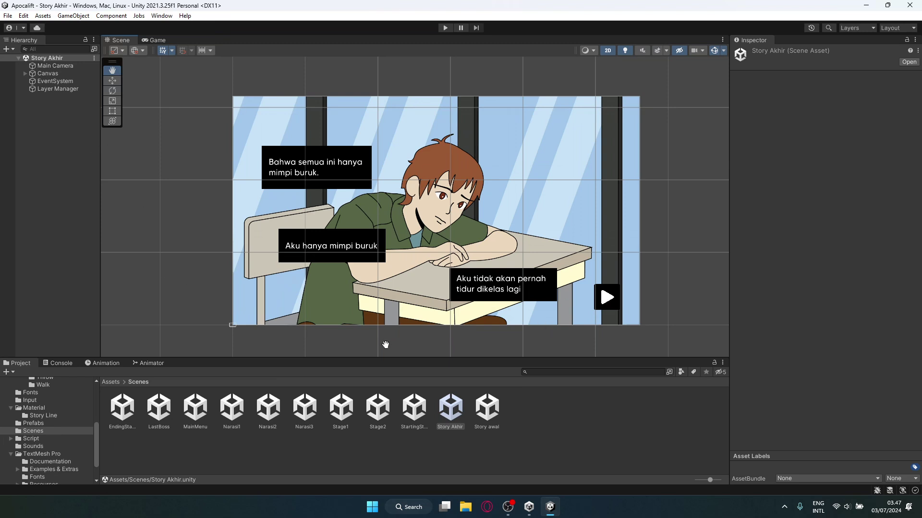
Open the Narasi3 scene and examine its closing text and main menu link.
double_click(309, 413)
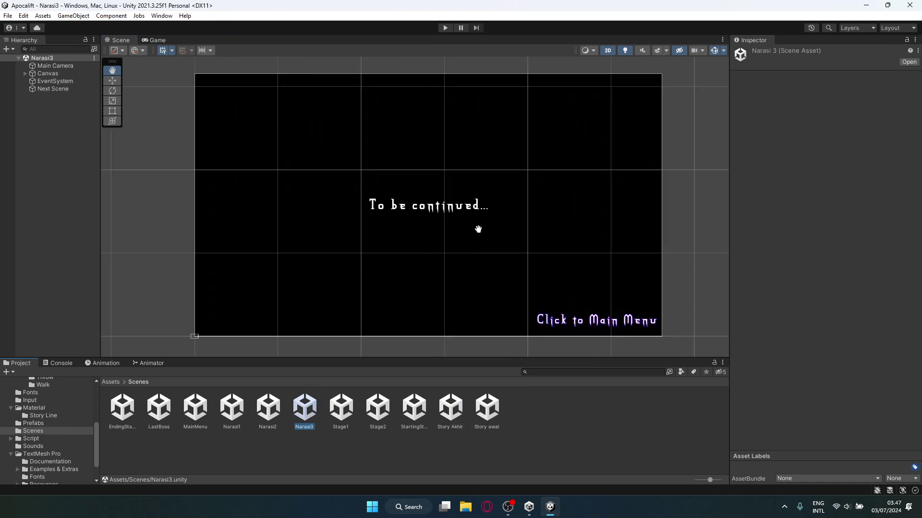
drag(496, 229, 478, 248)
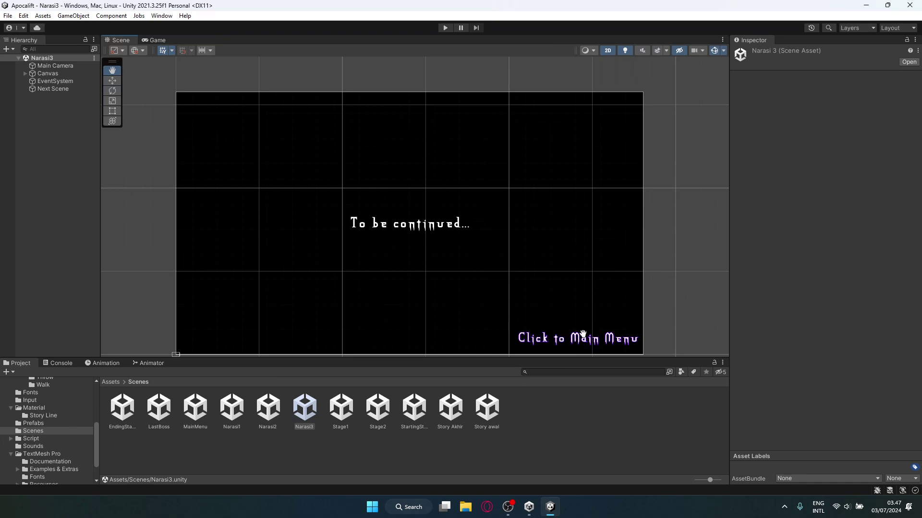
Open the MainMenu scene and show the Apocalift title screen with its menu options.
double_click(195, 415)
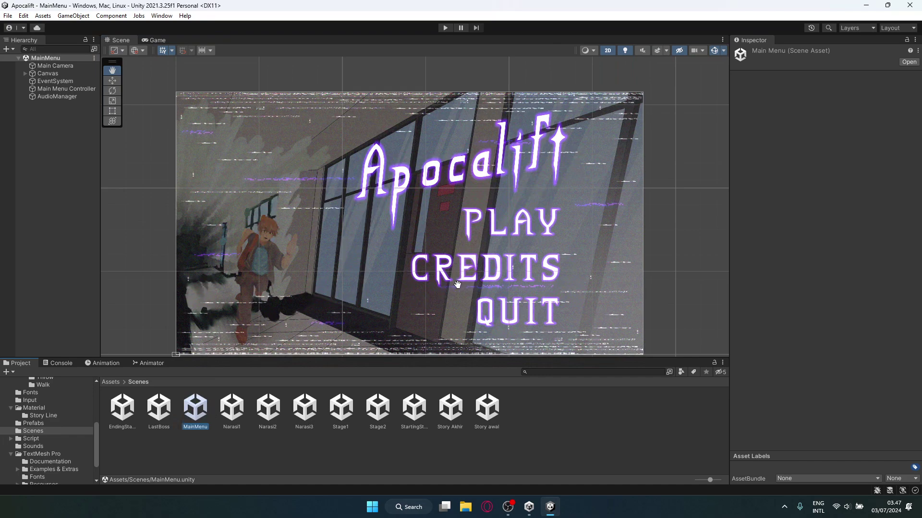
drag(606, 264, 607, 250)
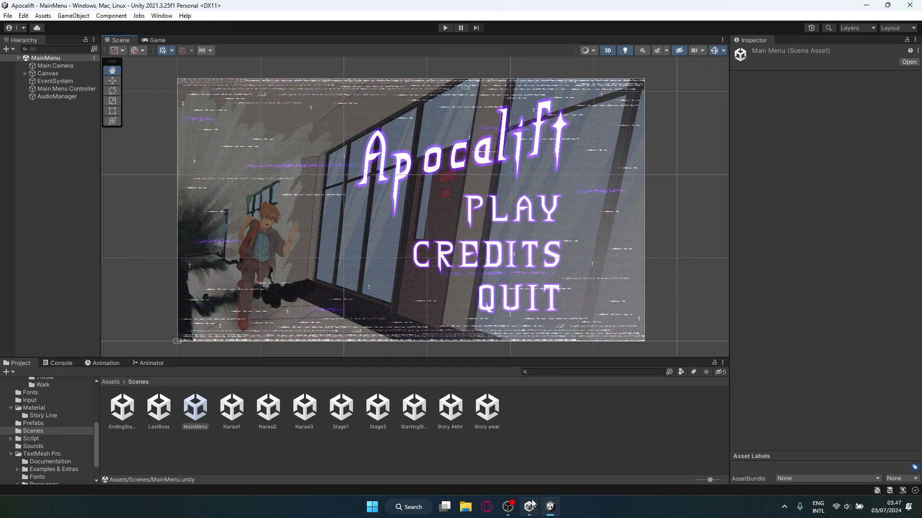
click(509, 508)
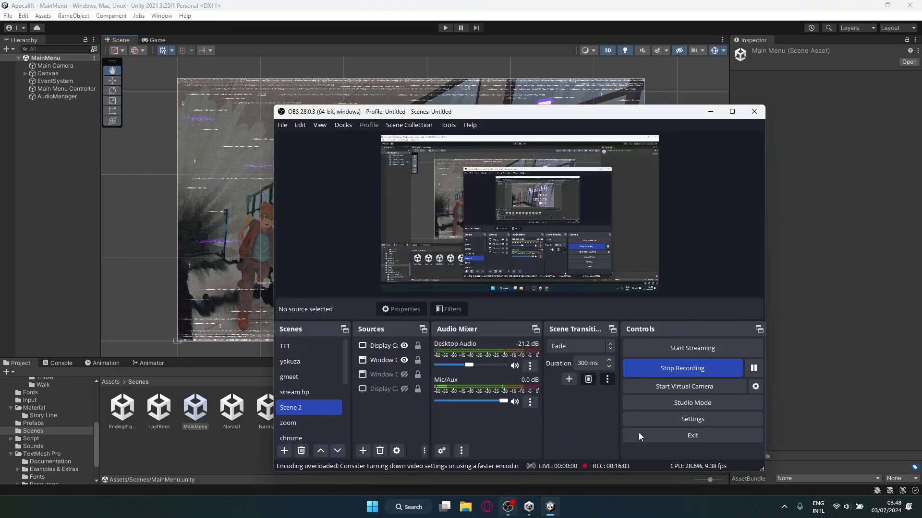